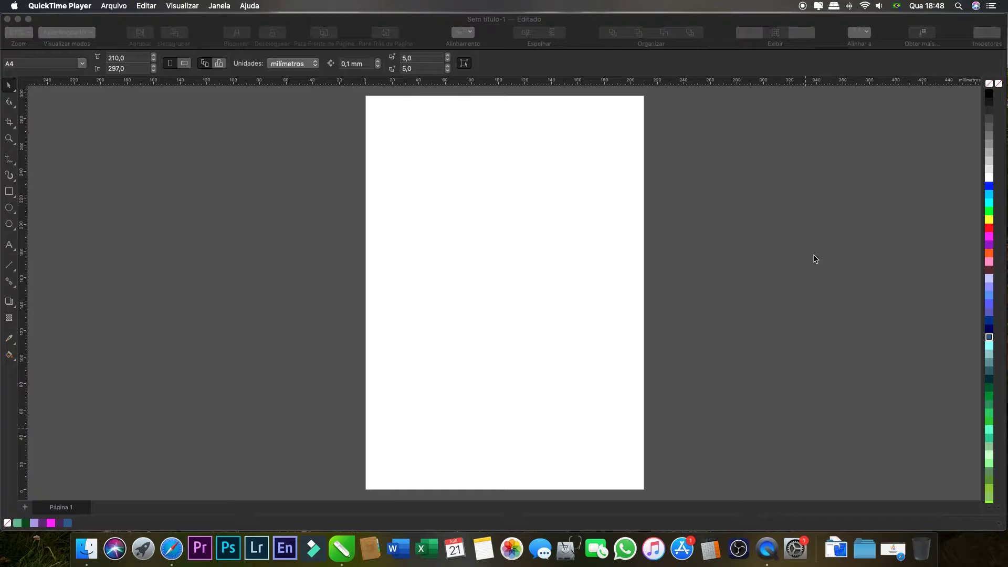
Step: Switch to CorelDRAW and open the Color inspector
{"action": "left_click", "coordinate": [661, 211]}
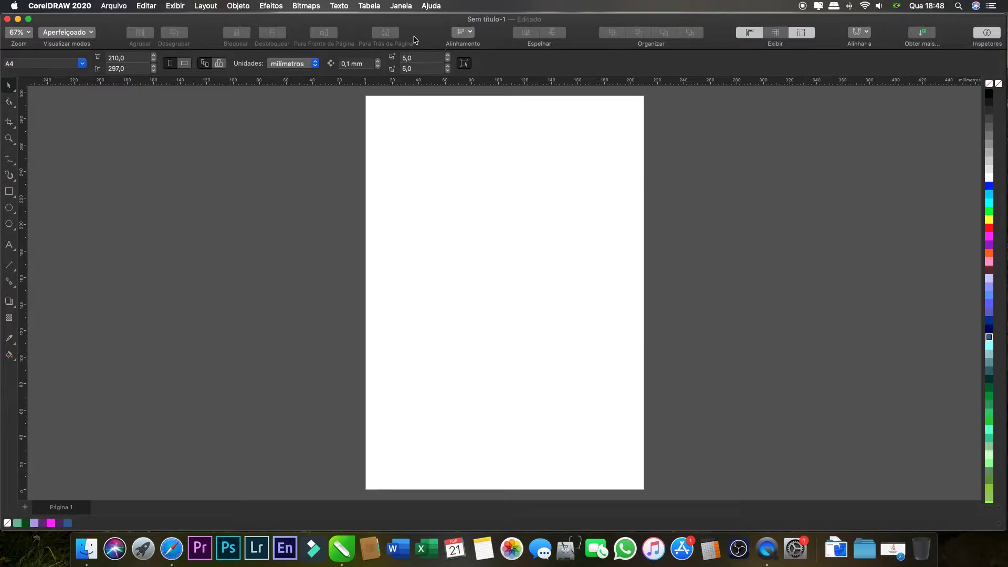
{"action": "left_click", "coordinate": [401, 6]}
{"action": "mouse_move", "coordinate": [431, 93]}
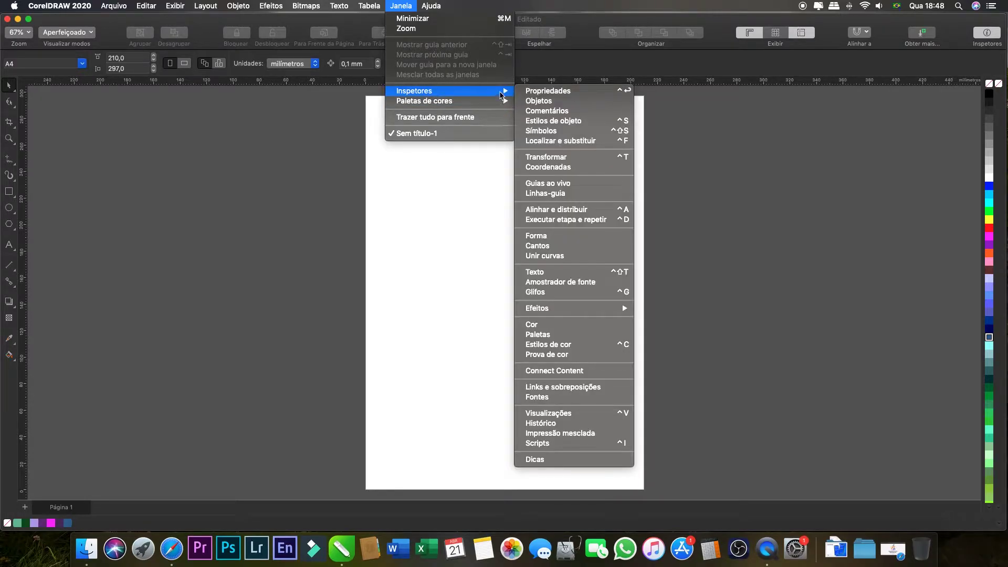
{"action": "left_click", "coordinate": [534, 324]}
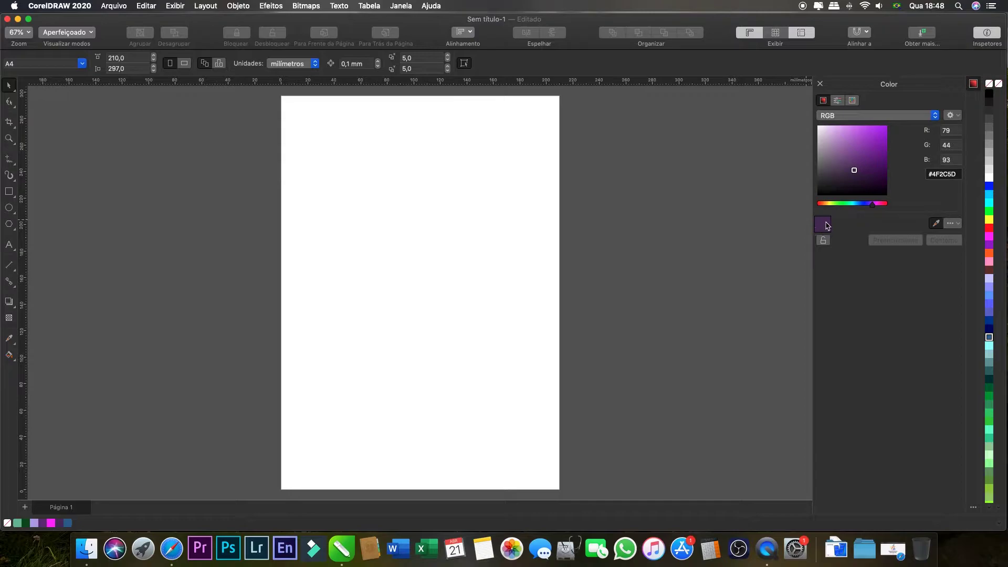
Step: Try several purple shades in the colour picker, settling on RGB 170, 37, 219
{"action": "left_click", "coordinate": [868, 143]}
{"action": "left_click", "coordinate": [876, 133]}
{"action": "left_click", "coordinate": [881, 153]}
{"action": "left_click", "coordinate": [861, 150]}
{"action": "left_click", "coordinate": [875, 135]}
{"action": "mouse_move", "coordinate": [872, 204]}
{"action": "left_mouse_down"}
{"action": "mouse_move", "coordinate": [821, 209]}
{"action": "mouse_move", "coordinate": [890, 209]}
{"action": "mouse_move", "coordinate": [835, 209]}
{"action": "mouse_move", "coordinate": [874, 209]}
{"action": "left_mouse_up"}
Step: Look through the available colour models, switch the Color inspector to CMYK and return it to RGB
{"action": "left_click", "coordinate": [937, 116]}
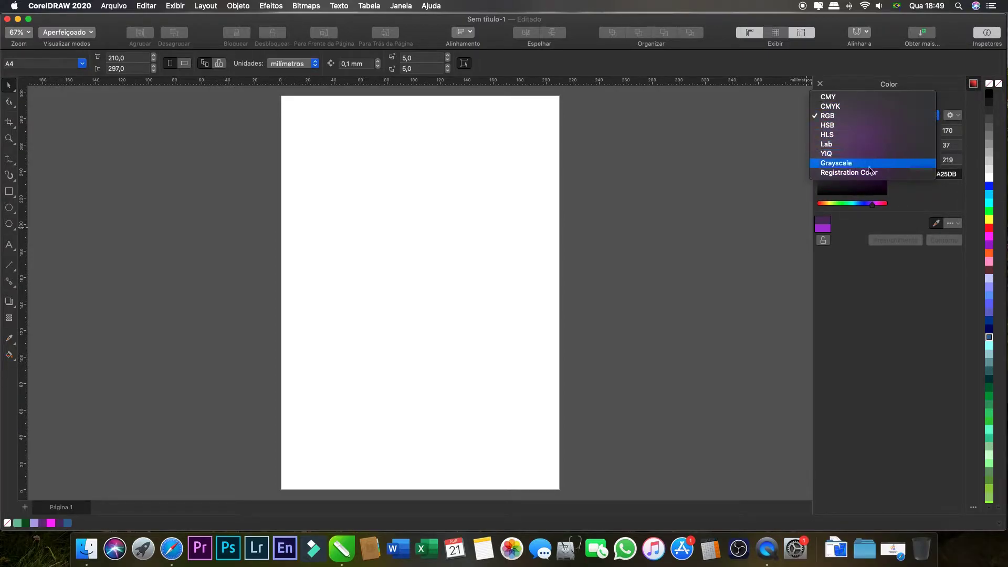
{"action": "left_click", "coordinate": [841, 118]}
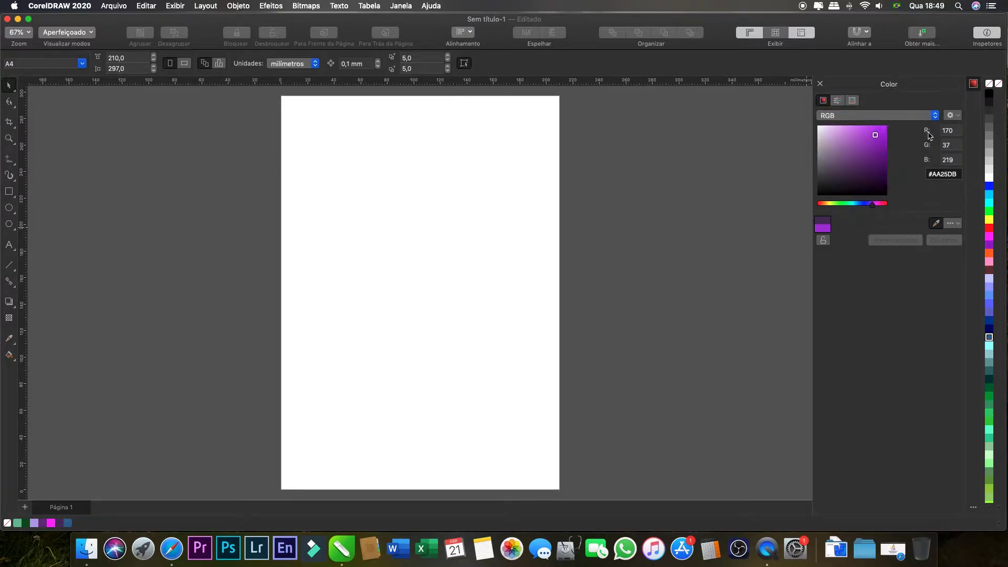
{"action": "left_click", "coordinate": [936, 116]}
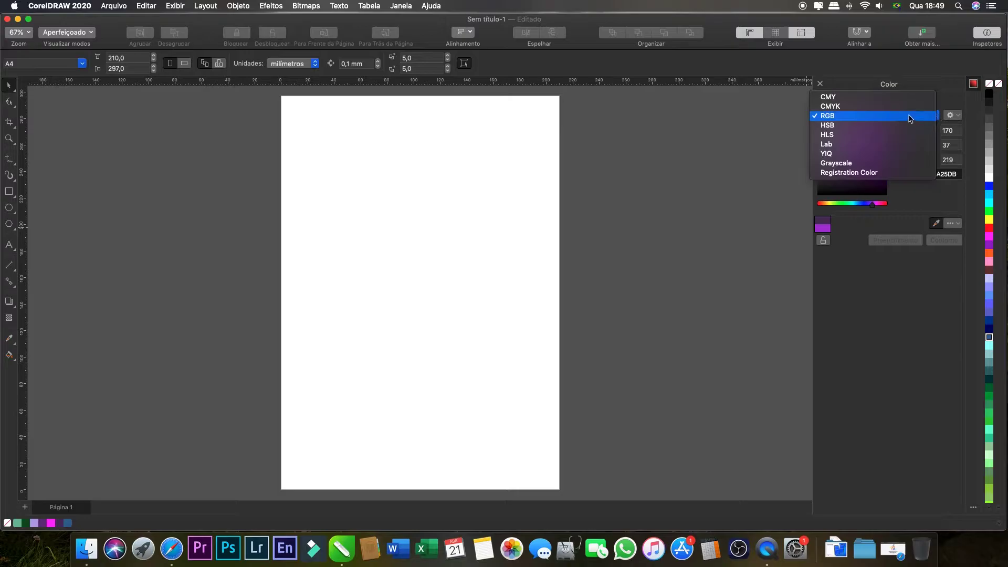
{"action": "left_click", "coordinate": [896, 111]}
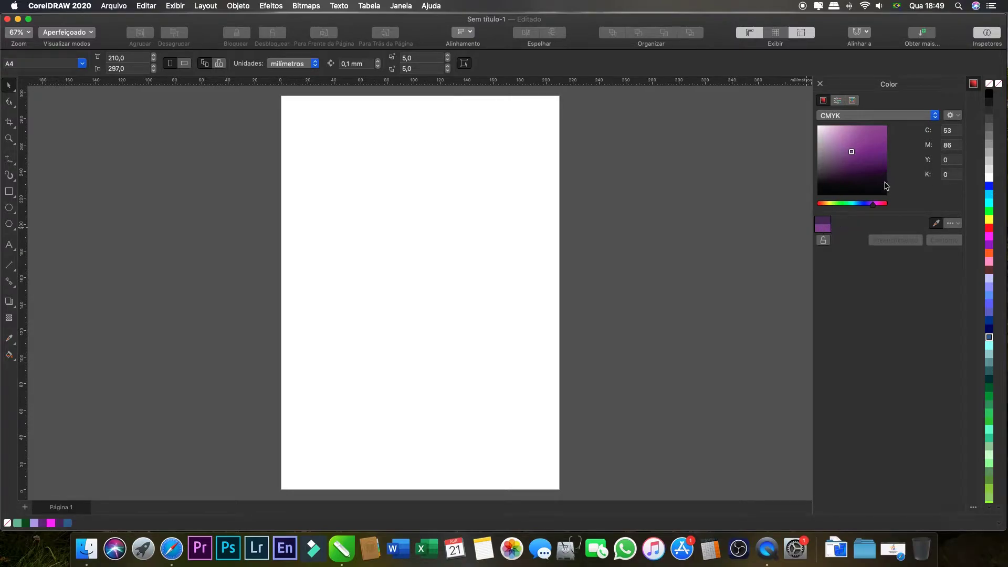
{"action": "left_click", "coordinate": [933, 117]}
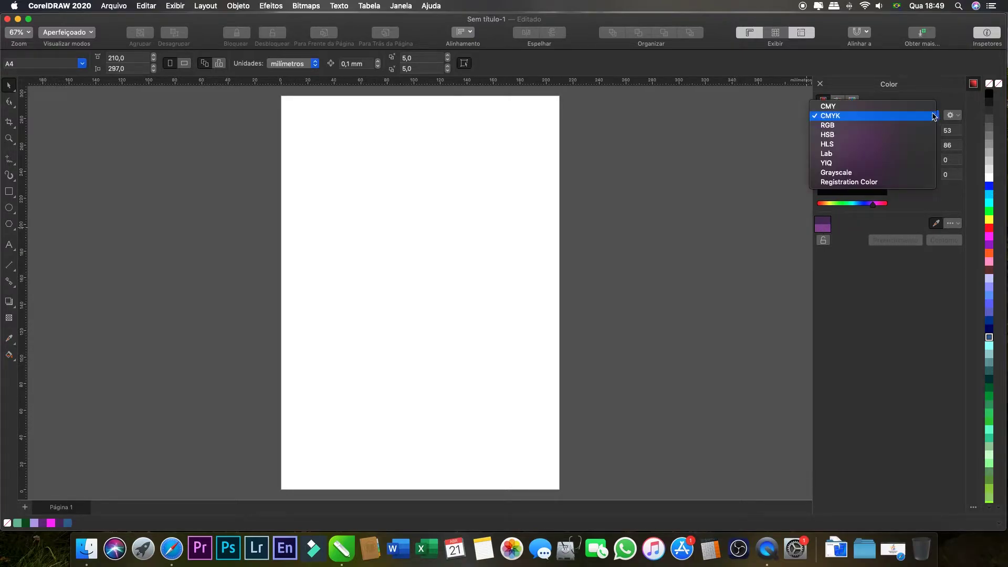
{"action": "left_click", "coordinate": [867, 125]}
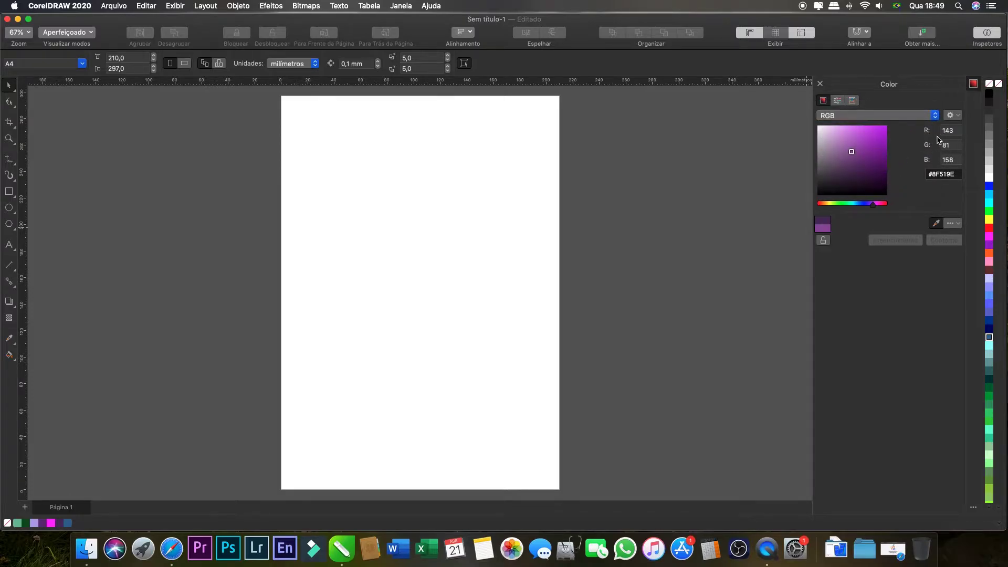
Step: Draw a rectangle about 103 mm wide and 106 mm high in the upper part of the page
{"action": "left_click", "coordinate": [9, 192]}
{"action": "left_click_drag", "start_coordinate": [389, 181], "coordinate": [525, 321]}
{"action": "left_click", "coordinate": [9, 85]}
Step: Fill the rectangle with the dark green RGB 18, 84, 17 and move it about 22 mm to the left
{"action": "left_click_drag", "start_coordinate": [852, 152], "coordinate": [870, 164]}
{"action": "left_click_drag", "start_coordinate": [872, 205], "coordinate": [840, 206]}
{"action": "left_click_drag", "start_coordinate": [871, 164], "coordinate": [873, 173]}
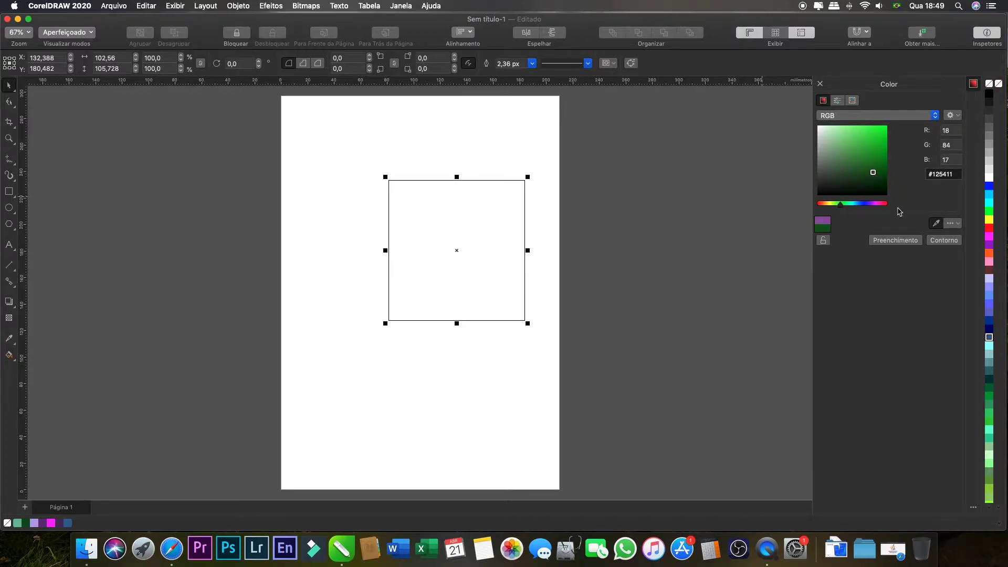
{"action": "left_click", "coordinate": [884, 243]}
{"action": "left_click_drag", "start_coordinate": [448, 216], "coordinate": [418, 212]}
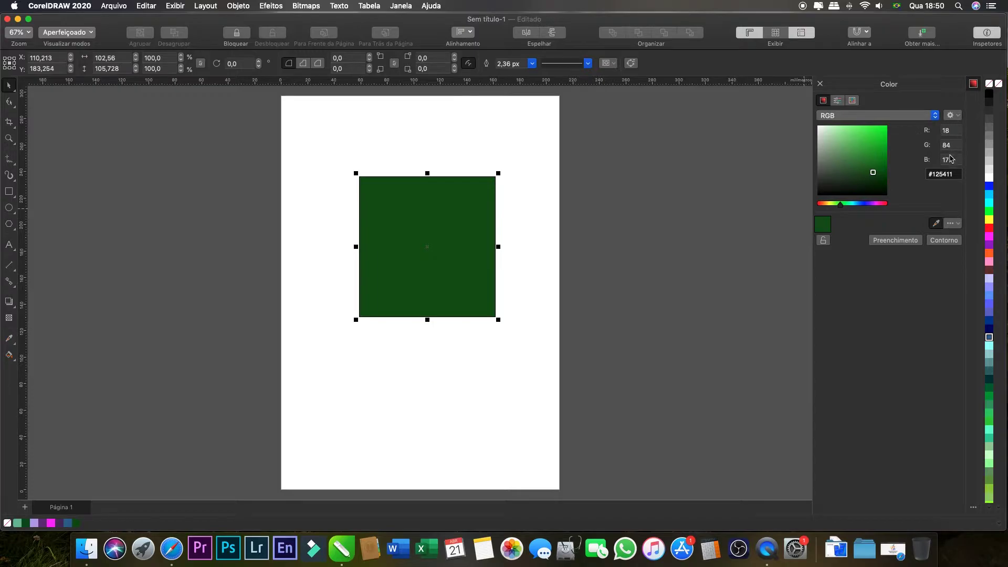
{"action": "left_click", "coordinate": [956, 129]}
{"action": "left_click", "coordinate": [944, 146]}
{"action": "key", "text": "Tab"}
{"action": "left_click", "coordinate": [953, 129]}
{"action": "key", "text": "Tab"}
{"action": "key", "text": "Tab"}
{"action": "key", "text": "Tab"}
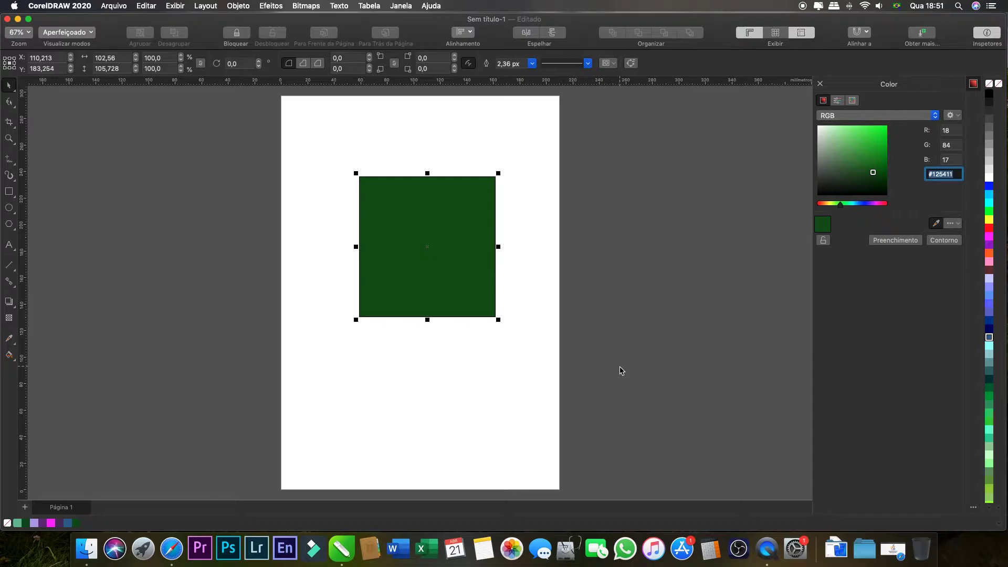
Step: Sample the green of the Microsoft Excel icon with the Digital Color Meter, and close the meter
{"action": "left_click", "coordinate": [142, 544]}
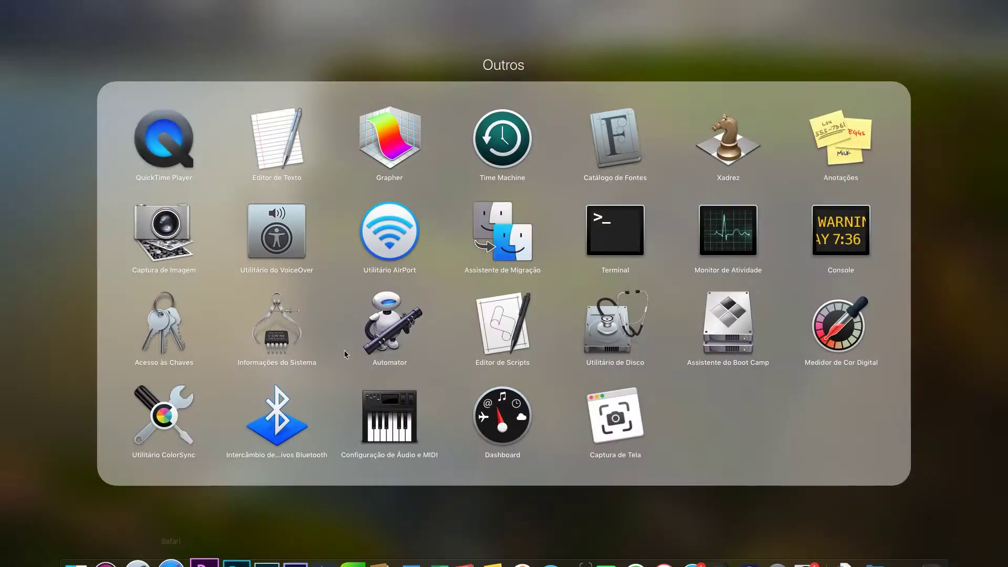
{"action": "left_click", "coordinate": [844, 332]}
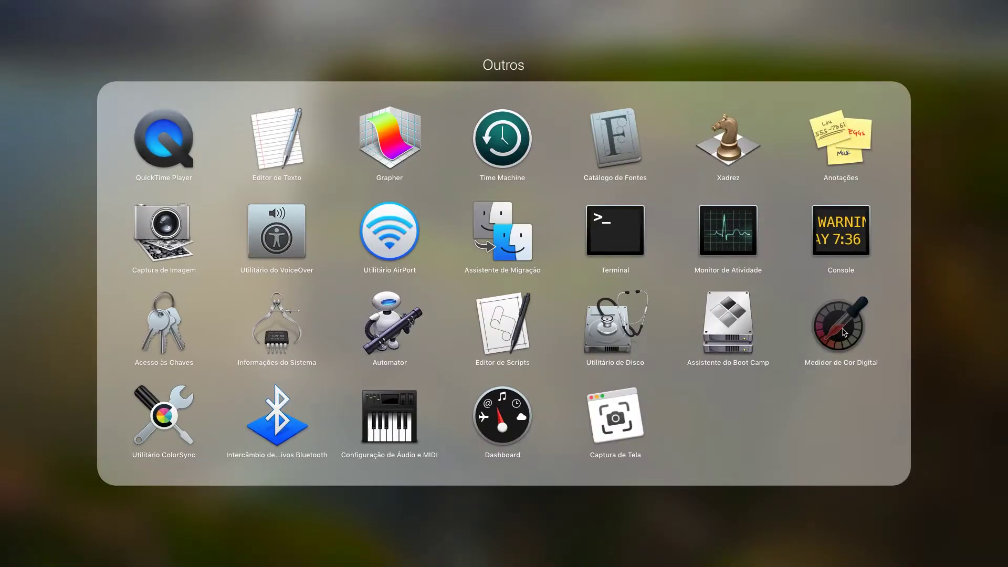
{"action": "left_click_drag", "start_coordinate": [748, 182], "coordinate": [650, 176]}
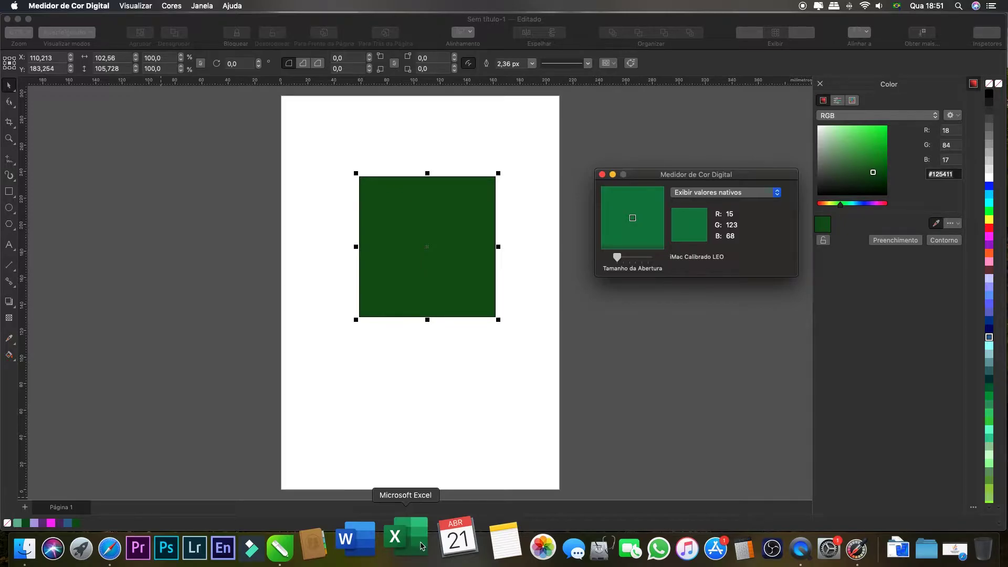
{"action": "left_click", "coordinate": [602, 175]}
Step: Set the colour to RGB 15, 123, 68 and apply it as the rectangle's fill
{"action": "left_click", "coordinate": [957, 131]}
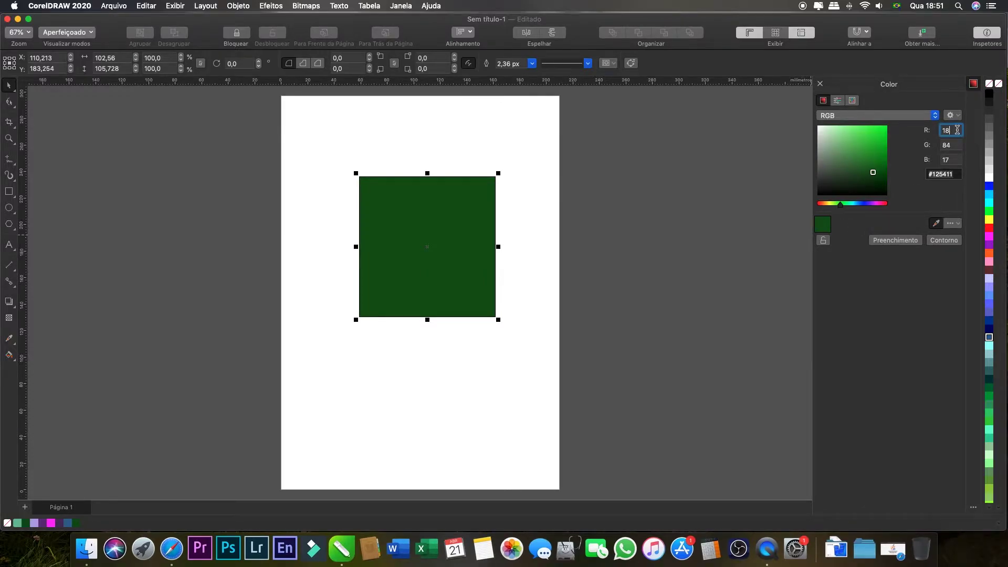
{"action": "key", "text": "BackSpace"}
{"action": "type", "text": "5"}
{"action": "key", "text": "Tab"}
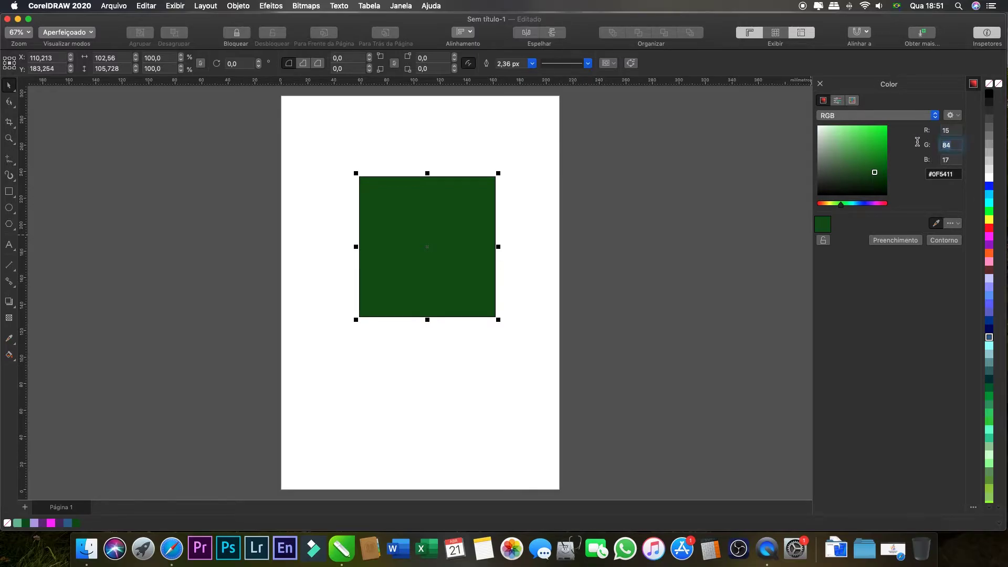
{"action": "type", "text": "123"}
{"action": "key", "text": "Tab"}
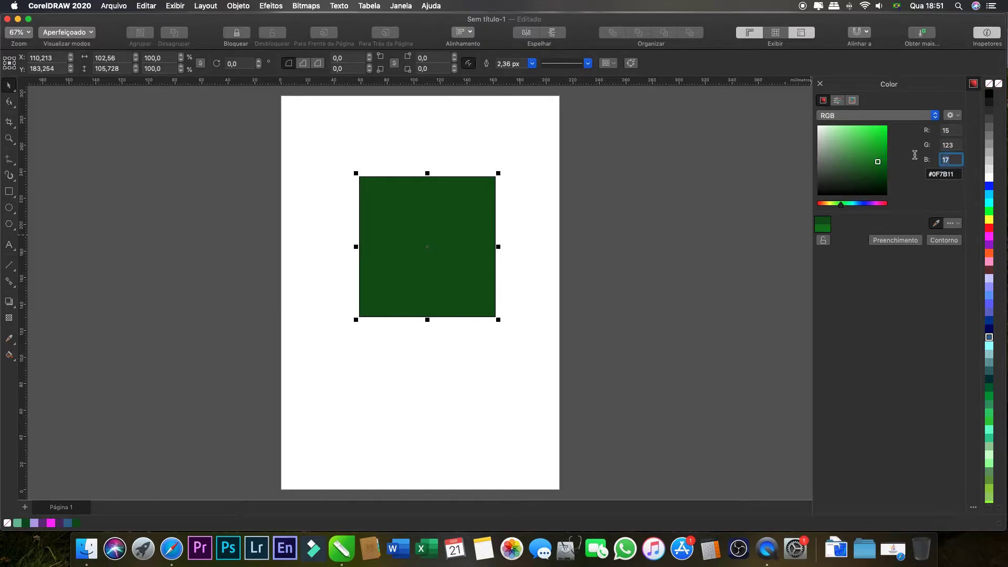
{"action": "type", "text": "68"}
{"action": "key", "text": "Return"}
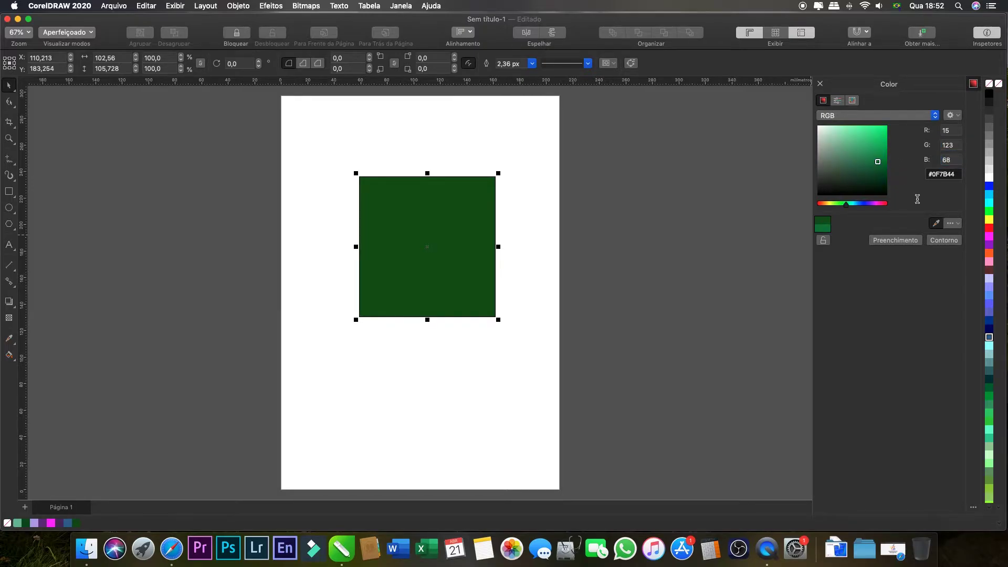
{"action": "left_click", "coordinate": [891, 242]}
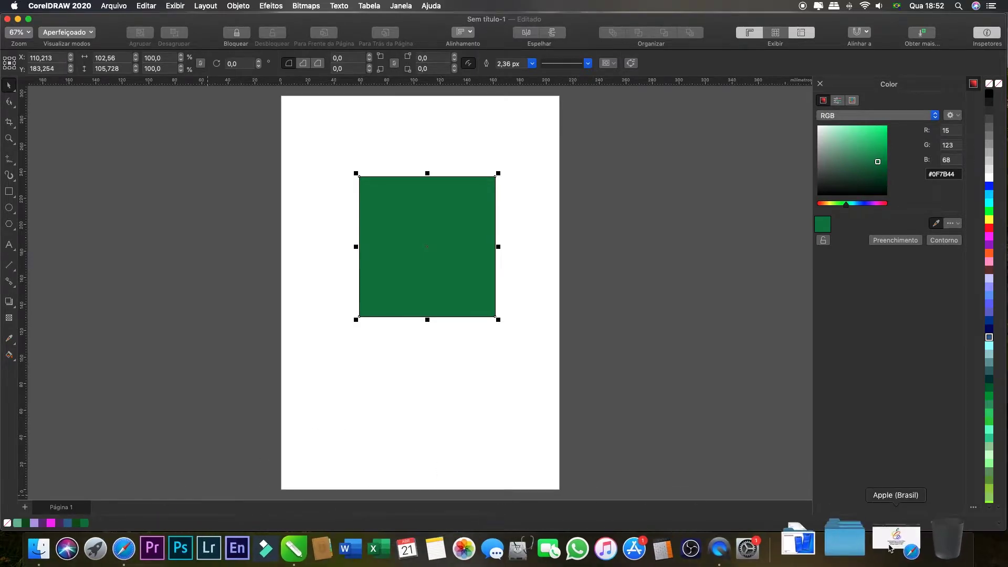
Step: Switch to the Apple (Brasil) page in Safari and look through its product images and colours
{"action": "left_click", "coordinate": [909, 546]}
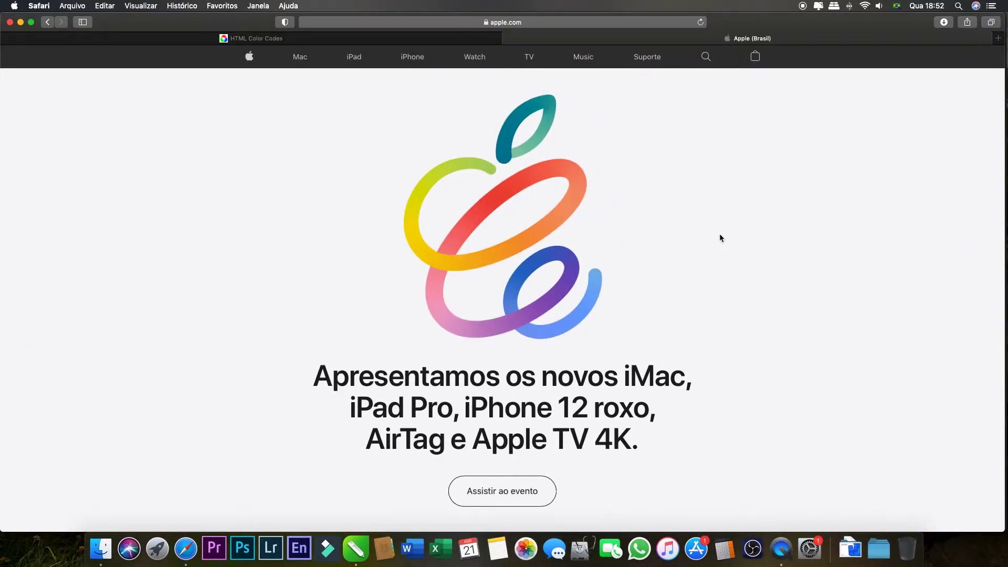
{"action": "scroll", "coordinate": [745, 231], "scroll_direction": "down", "scroll_amount": 10}
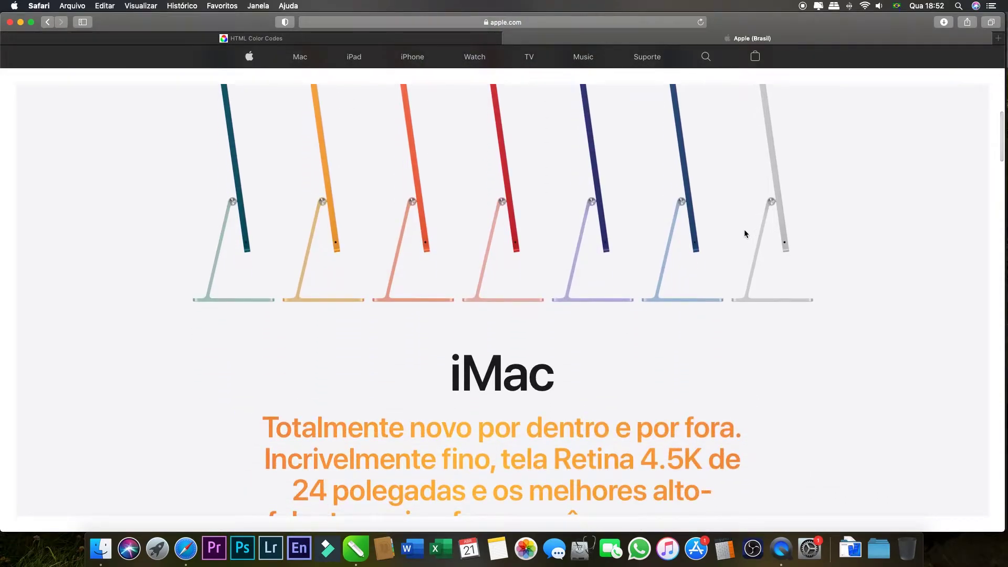
{"action": "scroll", "coordinate": [744, 231], "scroll_direction": "down", "scroll_amount": 10}
{"action": "scroll", "coordinate": [744, 233], "scroll_direction": "down", "scroll_amount": 10}
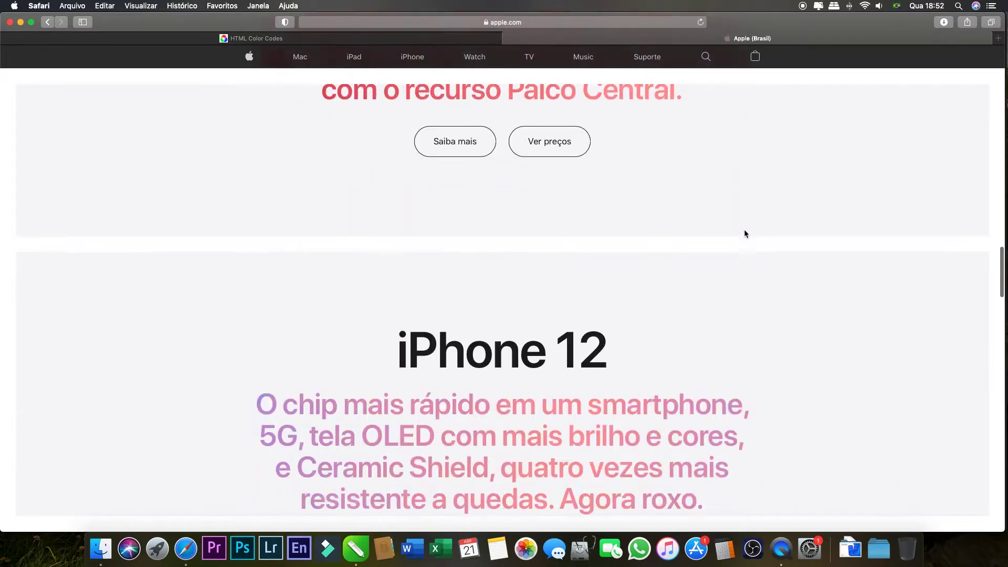
{"action": "scroll", "coordinate": [744, 233], "scroll_direction": "up", "scroll_amount": 5}
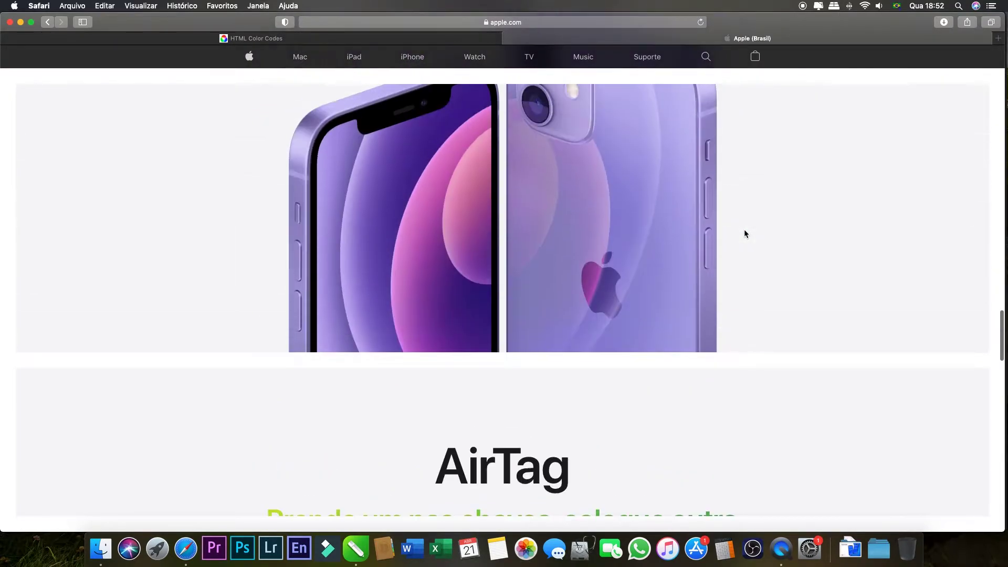
{"action": "scroll", "coordinate": [744, 233], "scroll_direction": "down", "scroll_amount": 10}
{"action": "scroll", "coordinate": [744, 234], "scroll_direction": "down", "scroll_amount": 10}
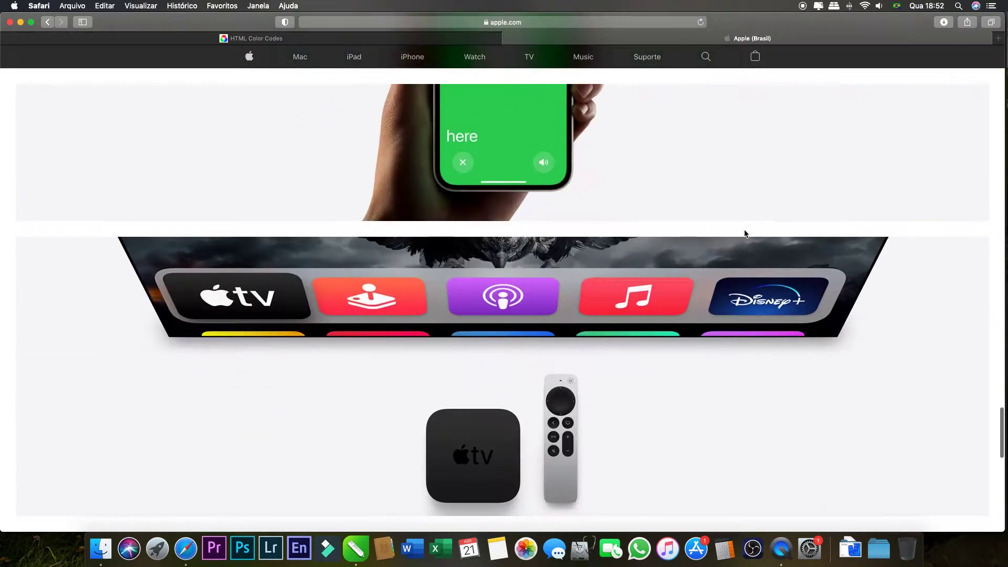
{"action": "scroll", "coordinate": [743, 237], "scroll_direction": "up", "scroll_amount": 12}
{"action": "scroll", "coordinate": [743, 233], "scroll_direction": "up", "scroll_amount": 20}
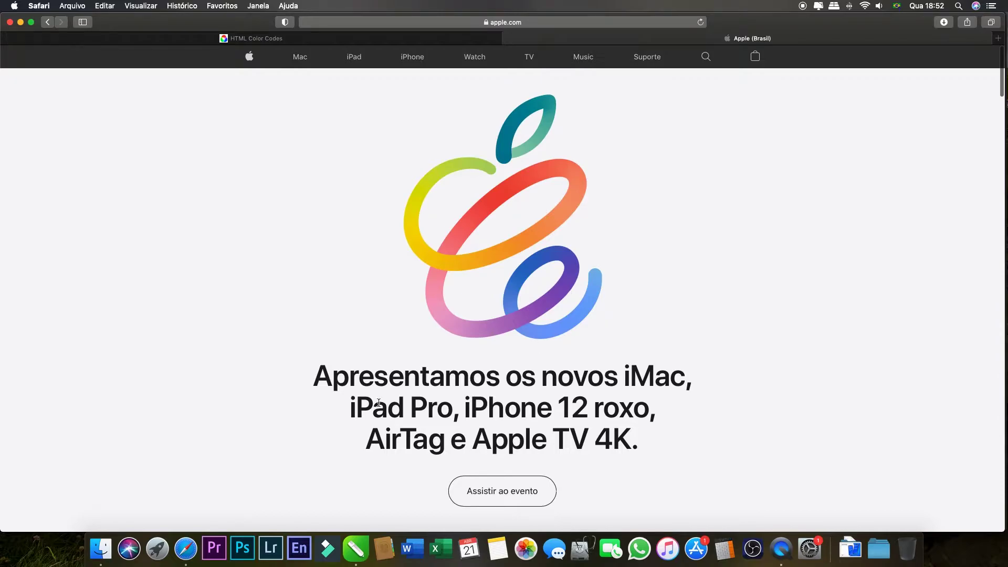
Step: Sample the purple part of the Apple logo with the Digital Color Meter, close the meter and minimise Safari
{"action": "left_click", "coordinate": [160, 550]}
{"action": "left_click", "coordinate": [848, 332]}
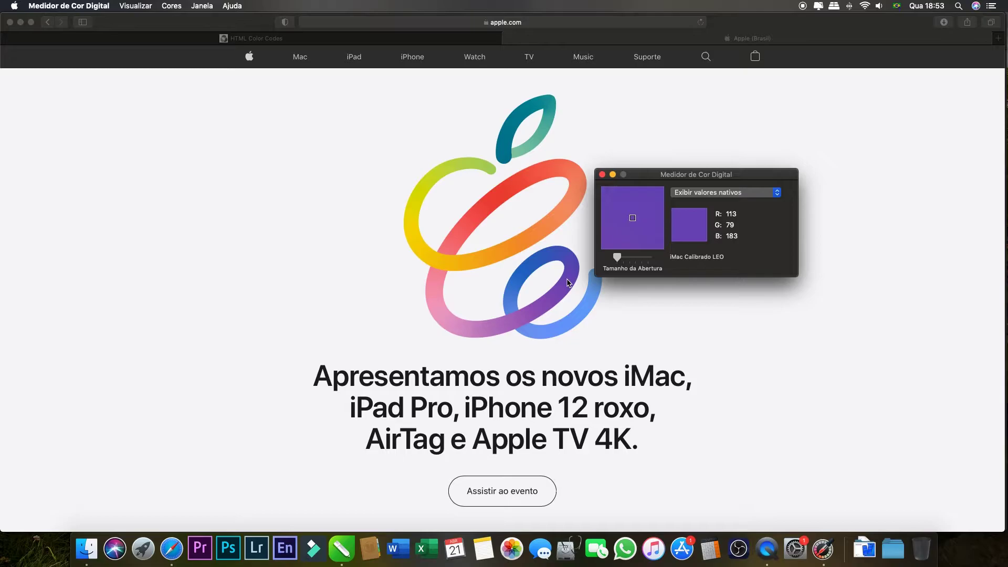
{"action": "left_click", "coordinate": [602, 174]}
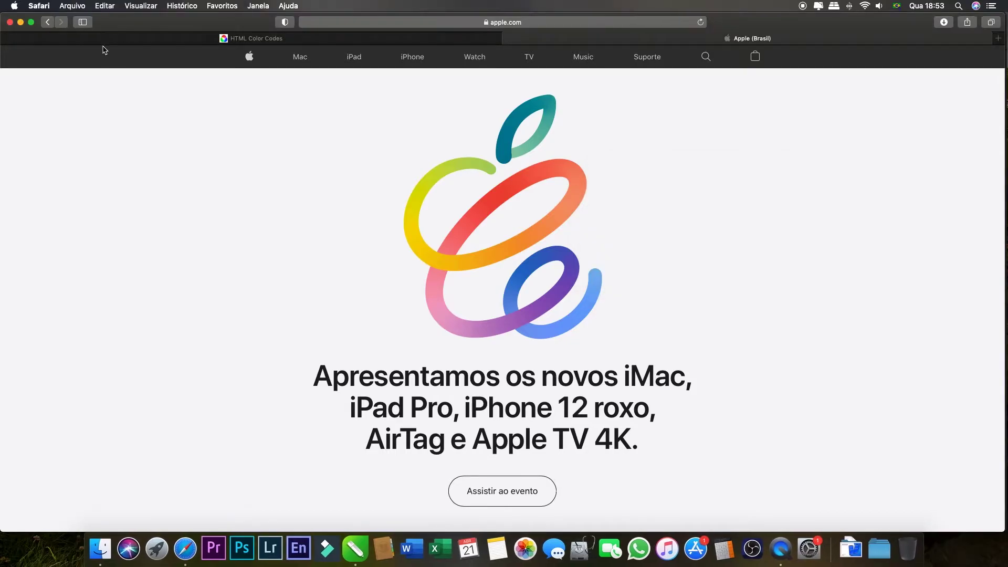
{"action": "left_click", "coordinate": [20, 21]}
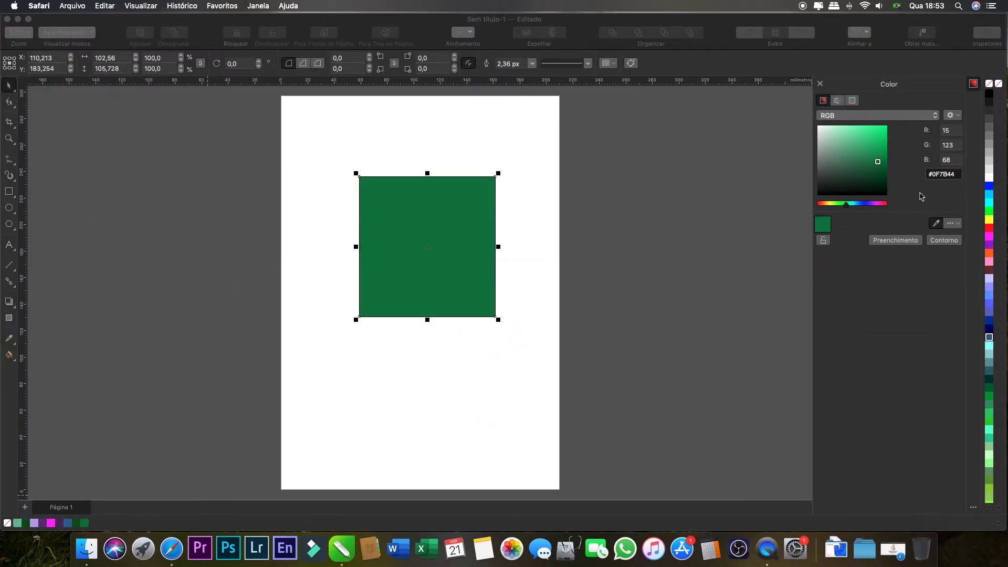
Step: Set the colour to RGB 113, 79, 183 and apply it as the rectangle's fill
{"action": "left_click", "coordinate": [954, 130]}
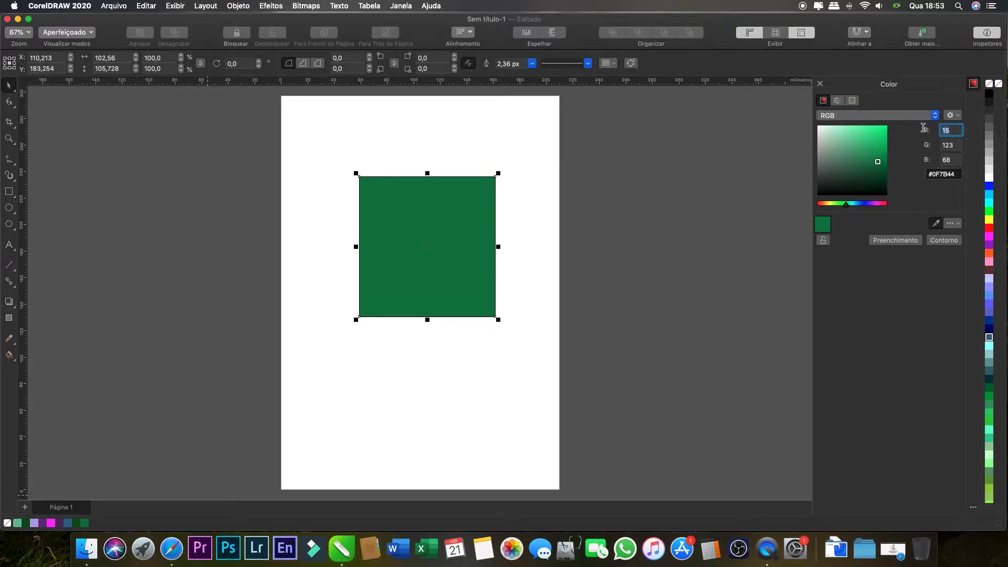
{"action": "type", "text": "113"}
{"action": "key", "text": "Tab"}
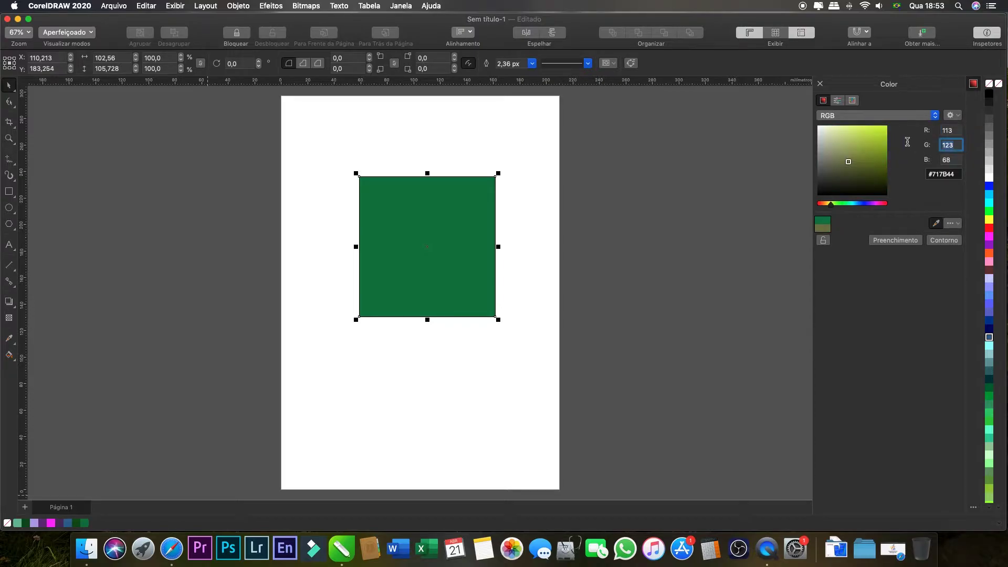
{"action": "type", "text": "79"}
{"action": "key", "text": "Tab"}
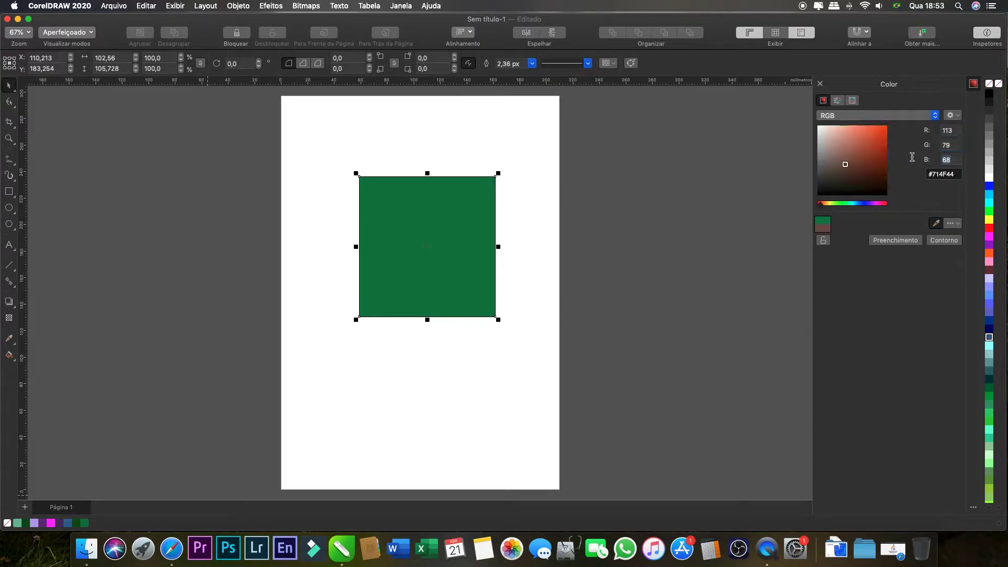
{"action": "type", "text": "183"}
{"action": "key", "text": "Return"}
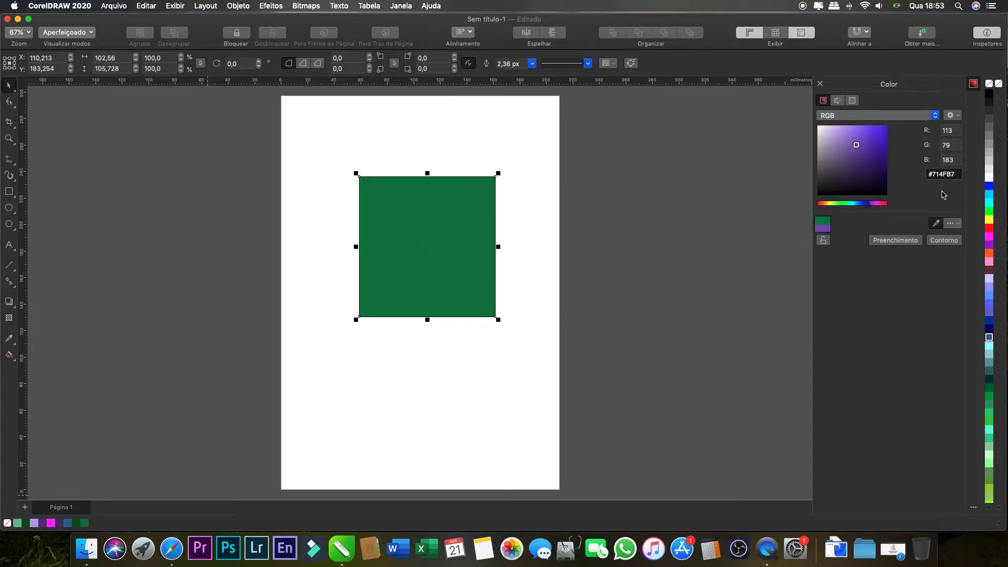
{"action": "left_click", "coordinate": [896, 241]}
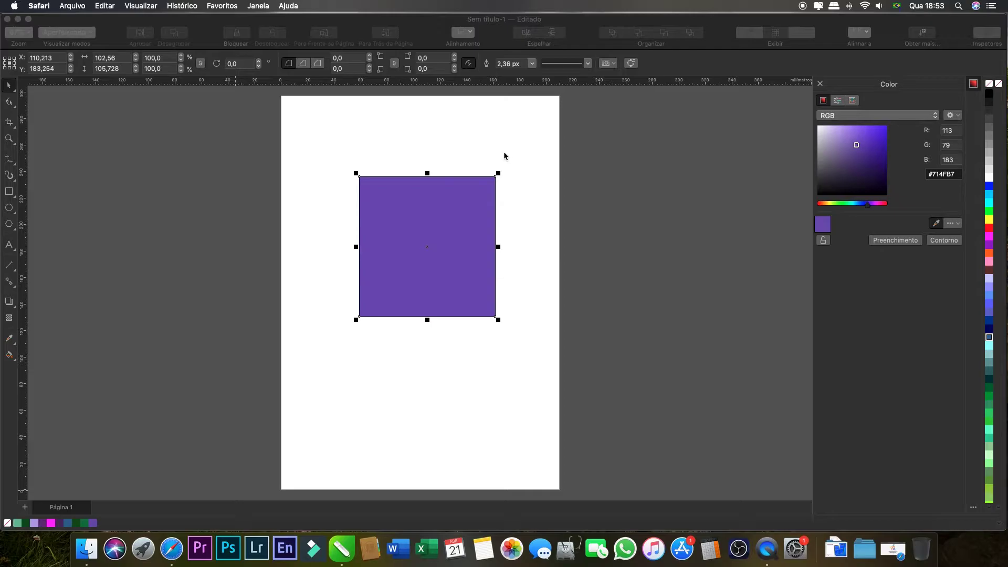
Step: Switch to the HTML Color Codes page in Safari and look through its address, colour chart and colour picker
{"action": "left_click", "coordinate": [889, 545]}
{"action": "left_click", "coordinate": [374, 41]}
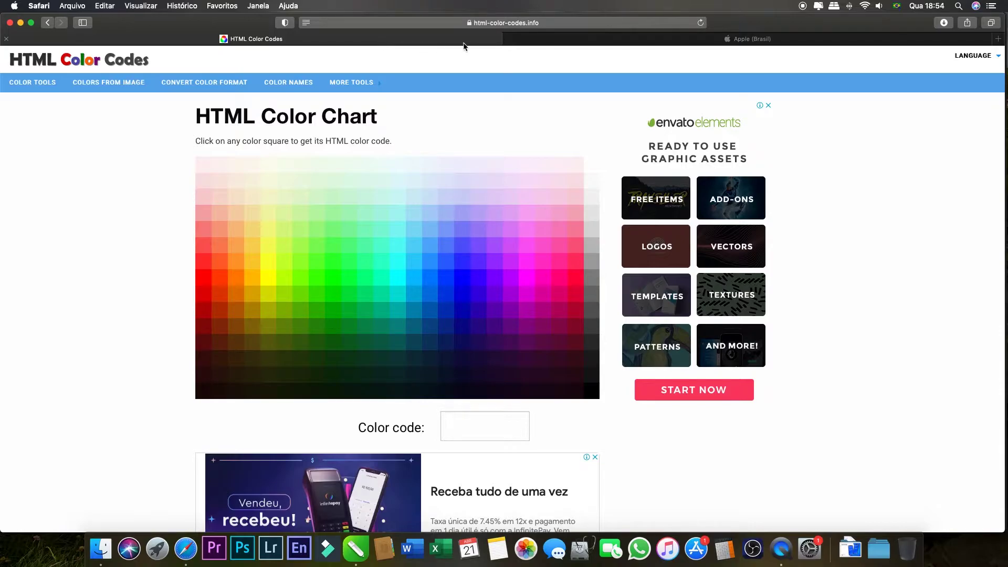
{"action": "left_click", "coordinate": [592, 25]}
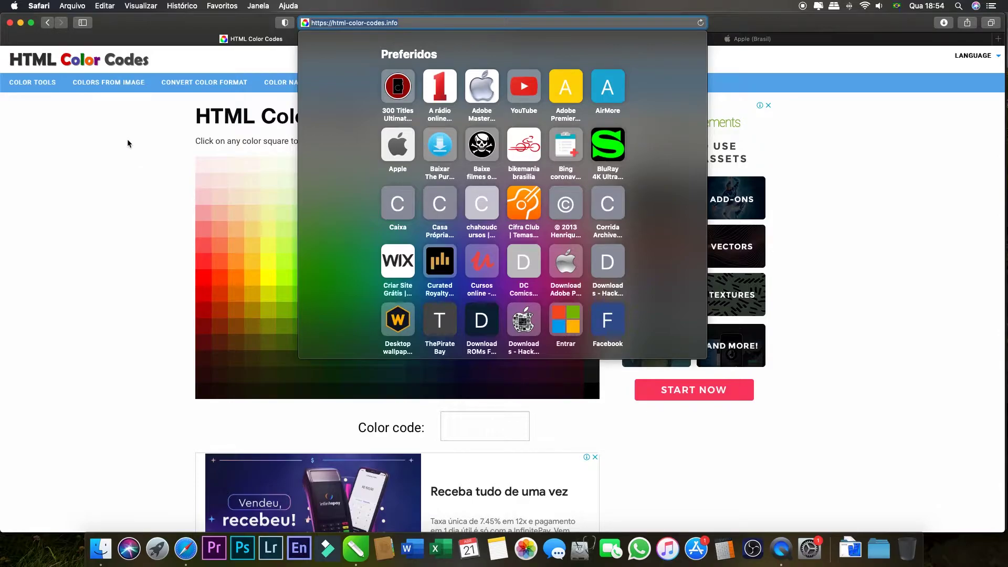
{"action": "left_click", "coordinate": [121, 122]}
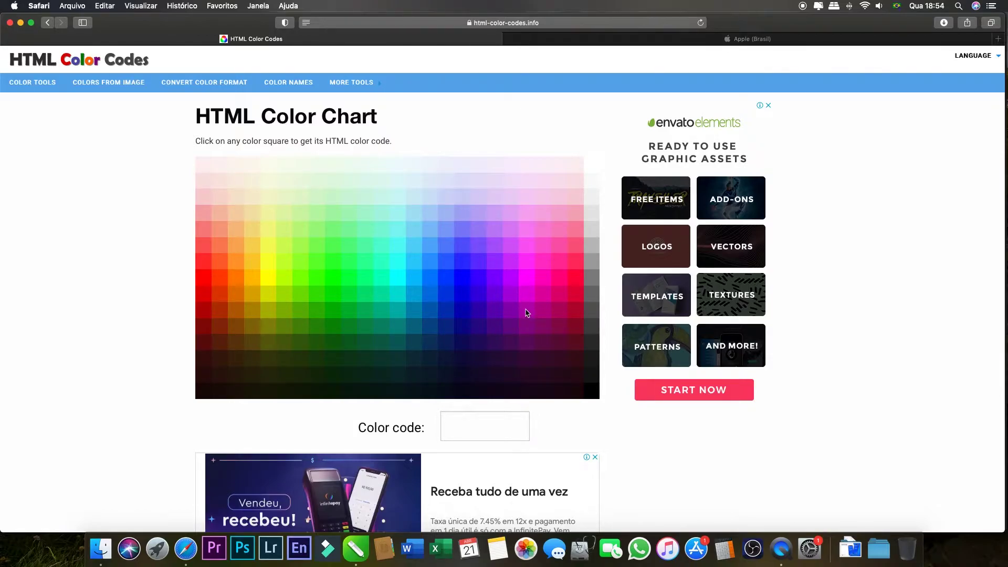
{"action": "scroll", "coordinate": [526, 313], "scroll_direction": "down", "scroll_amount": 1}
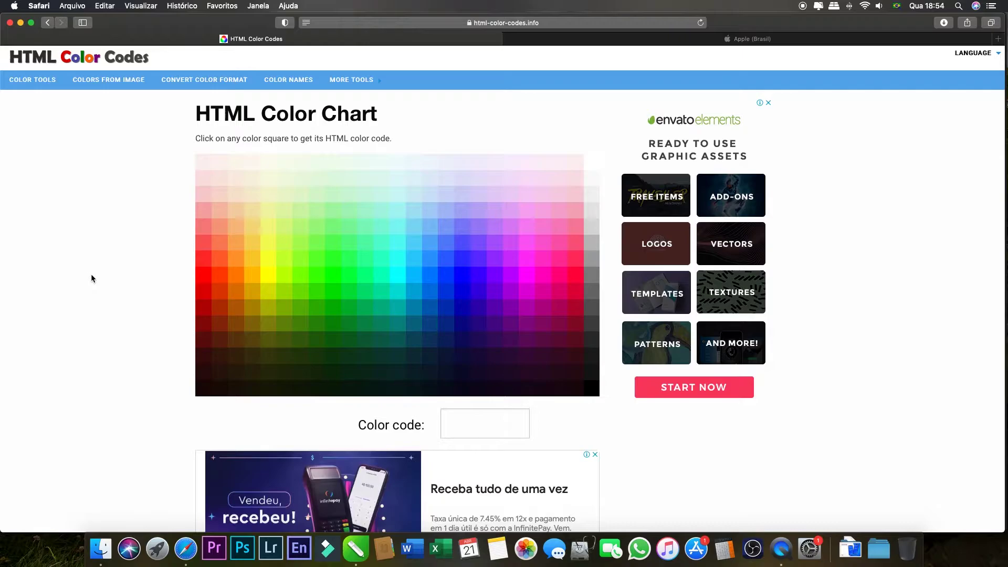
{"action": "scroll", "coordinate": [92, 279], "scroll_direction": "down", "scroll_amount": 8}
{"action": "scroll", "coordinate": [91, 278], "scroll_direction": "down", "scroll_amount": 2}
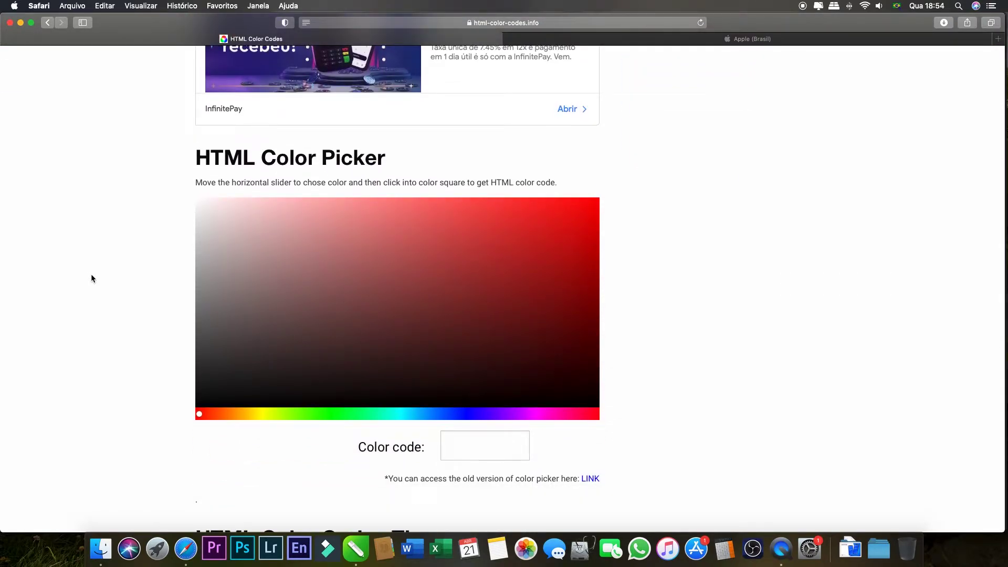
{"action": "scroll", "coordinate": [92, 278], "scroll_direction": "up", "scroll_amount": 10}
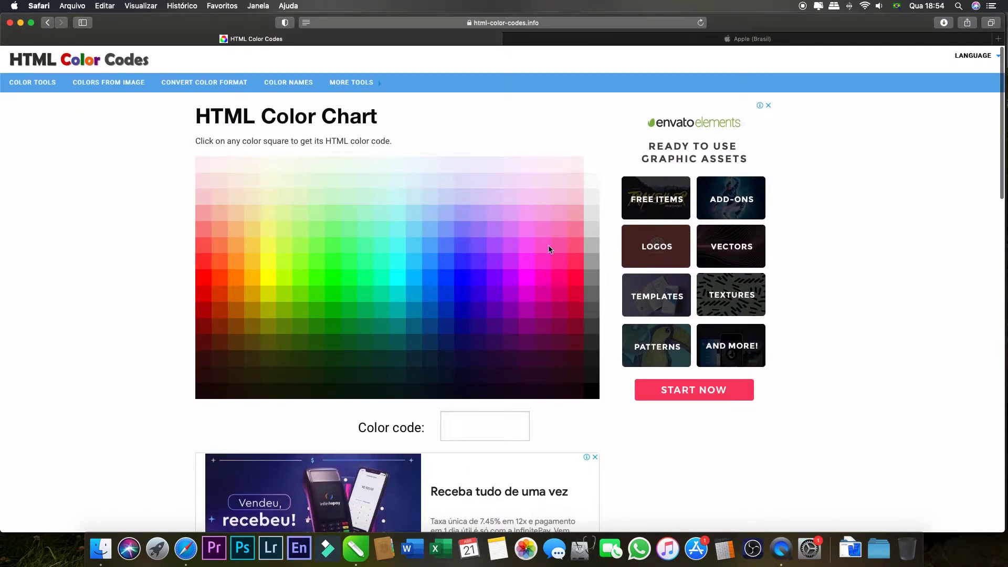
Step: Pick sample squares in the HTML Color Chart for light purple #DA81F5, pinkish red #FE2E64 and dark green #088A68
{"action": "left_click", "coordinate": [511, 232]}
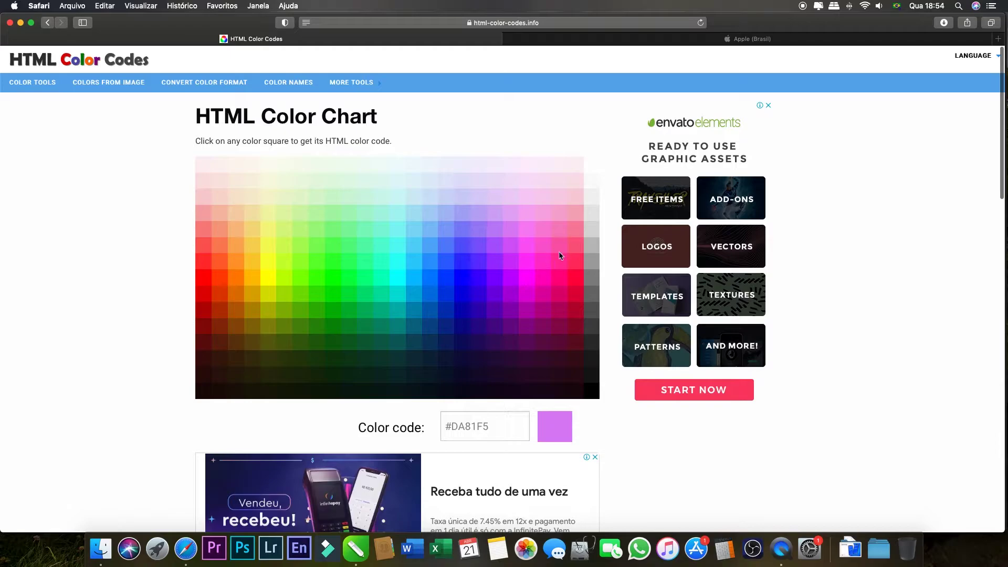
{"action": "left_click", "coordinate": [565, 303]}
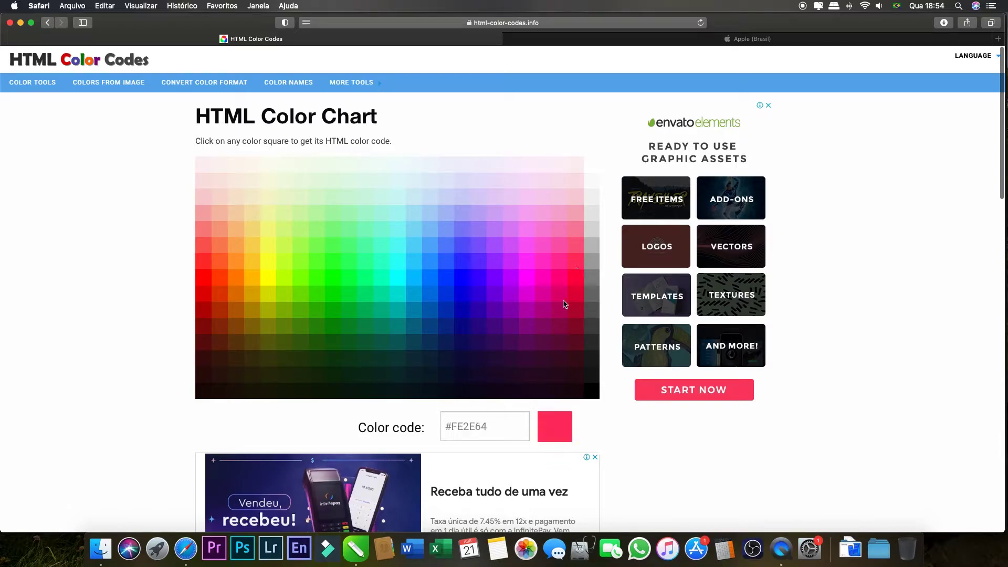
{"action": "left_click", "coordinate": [381, 332]}
Step: Set the HTML Color Picker's hue to yellow-green and pick the dark shade #7C9D06
{"action": "scroll", "coordinate": [441, 320], "scroll_direction": "down", "scroll_amount": 2}
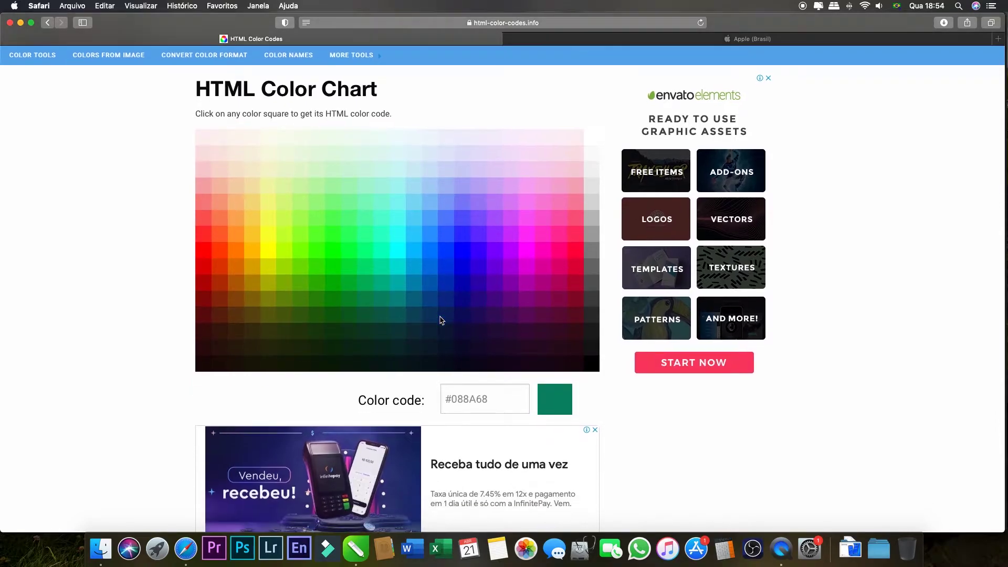
{"action": "scroll", "coordinate": [441, 320], "scroll_direction": "down", "scroll_amount": 10}
{"action": "scroll", "coordinate": [441, 319], "scroll_direction": "up", "scroll_amount": 2}
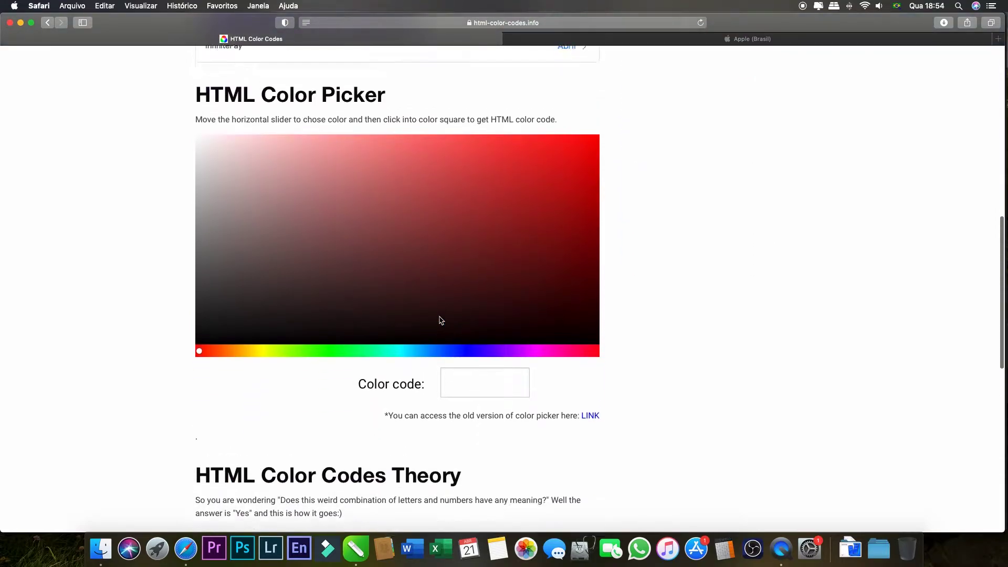
{"action": "left_click_drag", "start_coordinate": [199, 381], "coordinate": [382, 388]}
{"action": "left_click_drag", "start_coordinate": [494, 387], "coordinate": [280, 382]}
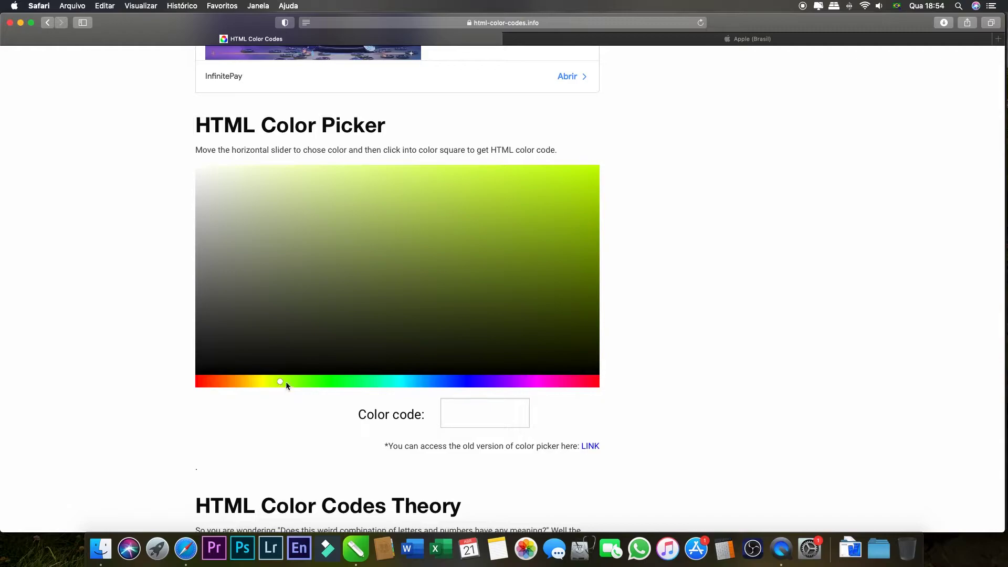
{"action": "left_click", "coordinate": [584, 250]}
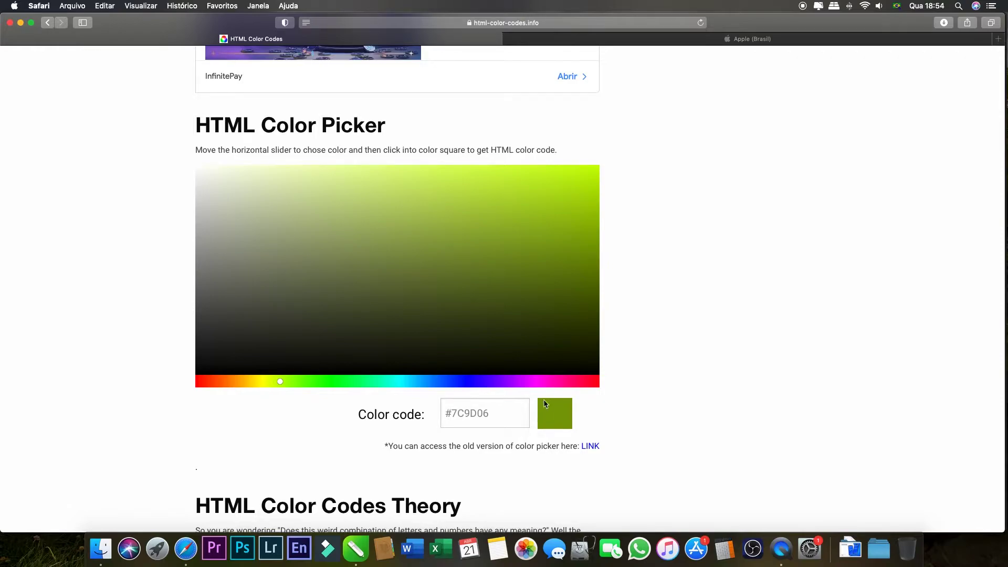
Step: Try other yellow-green shades in the HTML Color Picker, settle on #8EB108 and select its colour code
{"action": "left_click", "coordinate": [583, 204]}
{"action": "left_click", "coordinate": [549, 214]}
{"action": "left_click", "coordinate": [528, 265]}
{"action": "left_click", "coordinate": [473, 267]}
{"action": "left_click", "coordinate": [472, 193]}
{"action": "left_click", "coordinate": [555, 188]}
{"action": "left_click", "coordinate": [574, 234]}
{"action": "left_click", "coordinate": [582, 248]}
{"action": "left_click", "coordinate": [581, 231]}
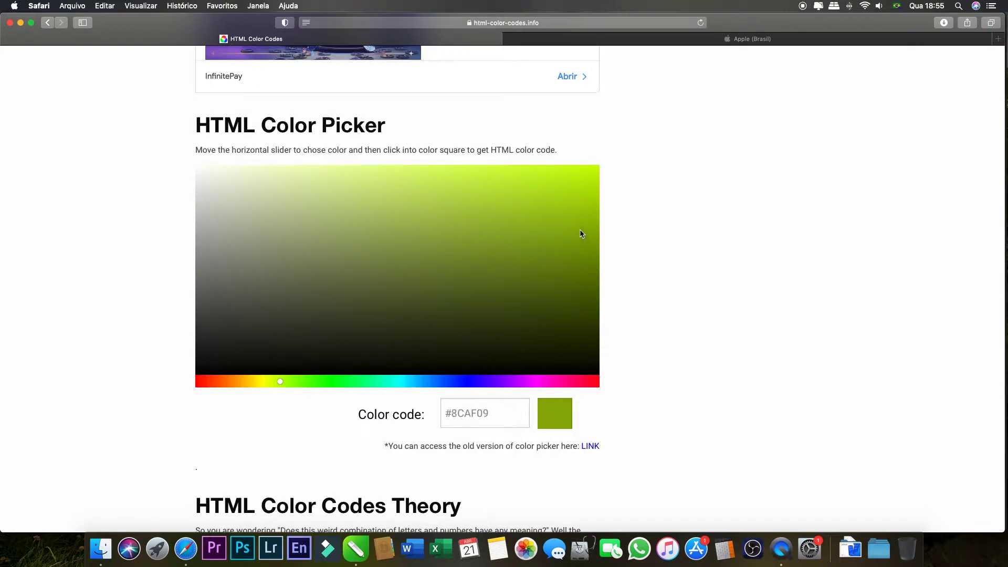
{"action": "left_click", "coordinate": [582, 233]}
{"action": "left_click_drag", "start_coordinate": [489, 414], "coordinate": [435, 414]}
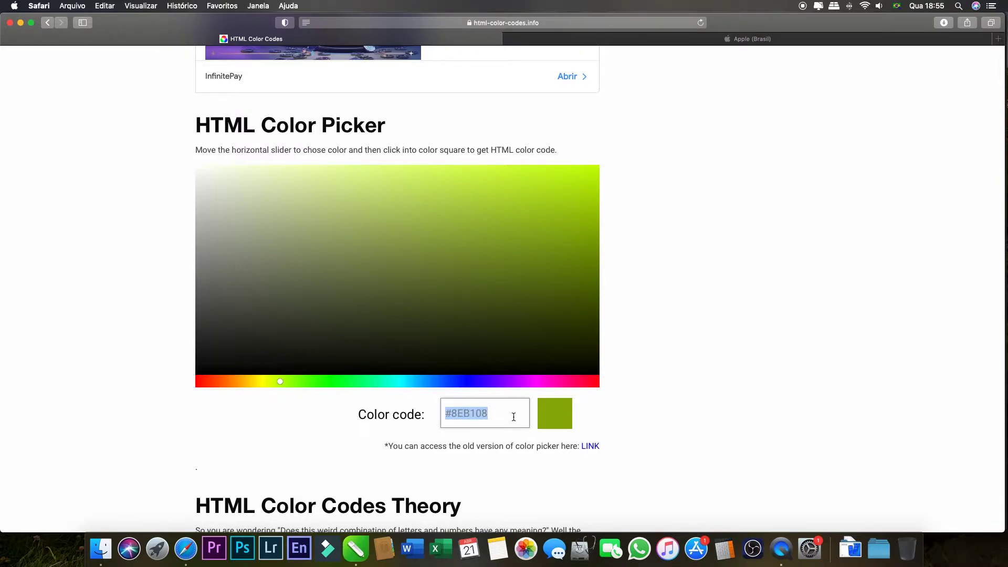
Step: Switch to CorelDRAW, set the hex colour to #8EB108 and apply it as the rectangle's fill
{"action": "left_click", "coordinate": [356, 549]}
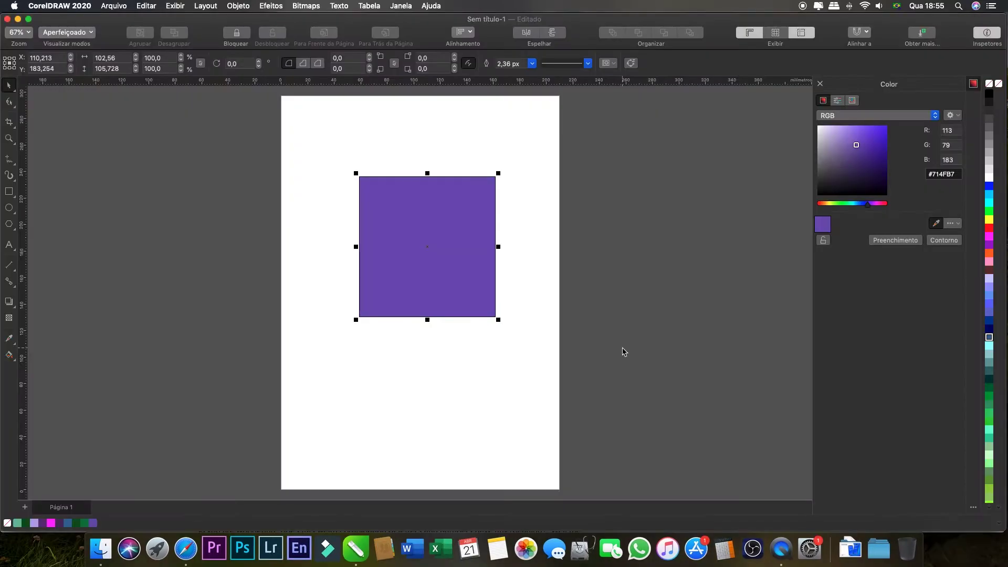
{"action": "left_click_drag", "start_coordinate": [961, 175], "coordinate": [933, 174]}
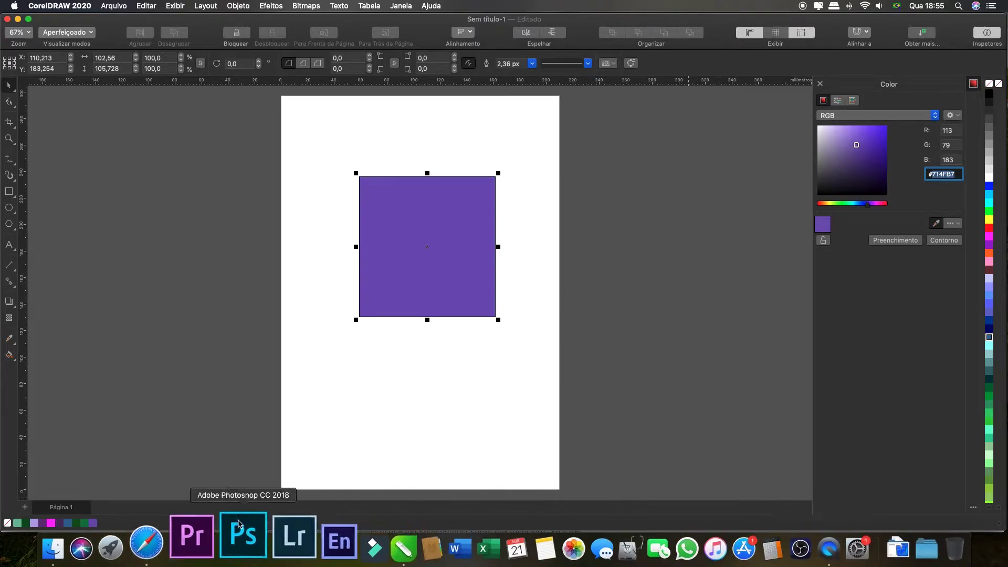
{"action": "left_click", "coordinate": [185, 536]}
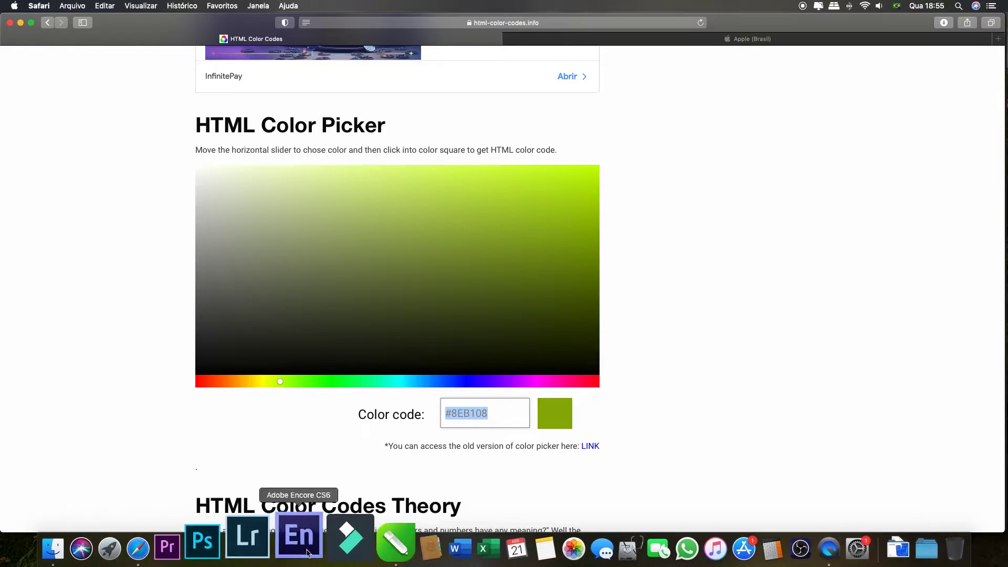
{"action": "left_click", "coordinate": [354, 550]}
{"action": "left_click", "coordinate": [953, 174]}
{"action": "key", "text": "BackSpace"}
{"action": "key", "text": "BackSpace"}
{"action": "key", "text": "BackSpace"}
{"action": "key", "text": "BackSpace"}
{"action": "key", "text": "BackSpace"}
{"action": "key", "text": "BackSpace"}
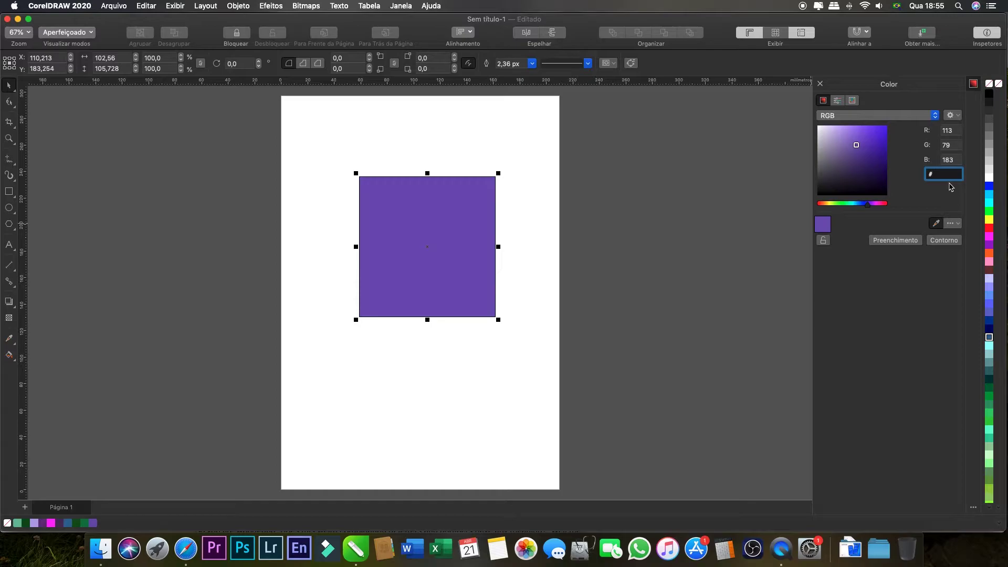
{"action": "type", "text": "8EB108"}
{"action": "key", "text": "Return"}
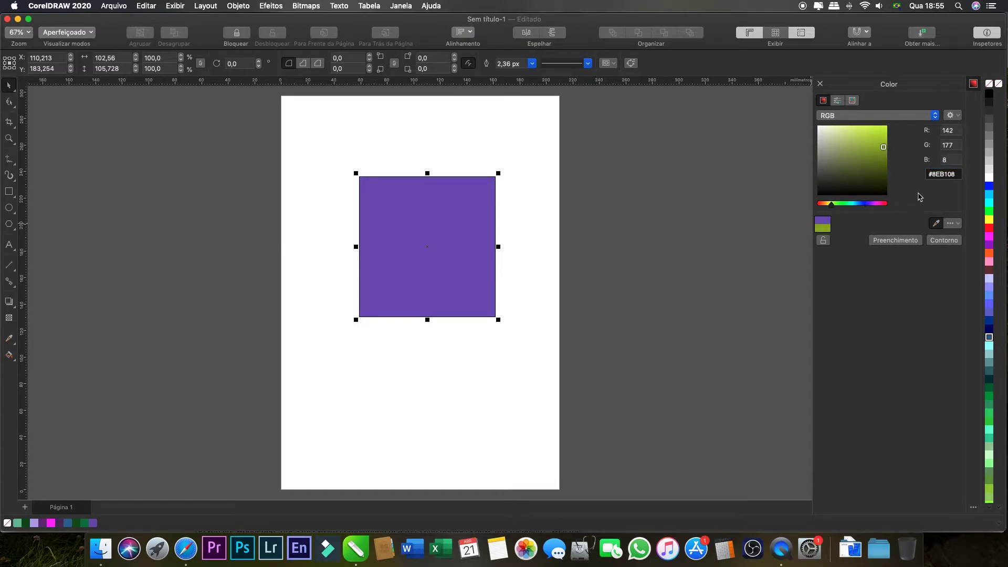
{"action": "left_click", "coordinate": [895, 241]}
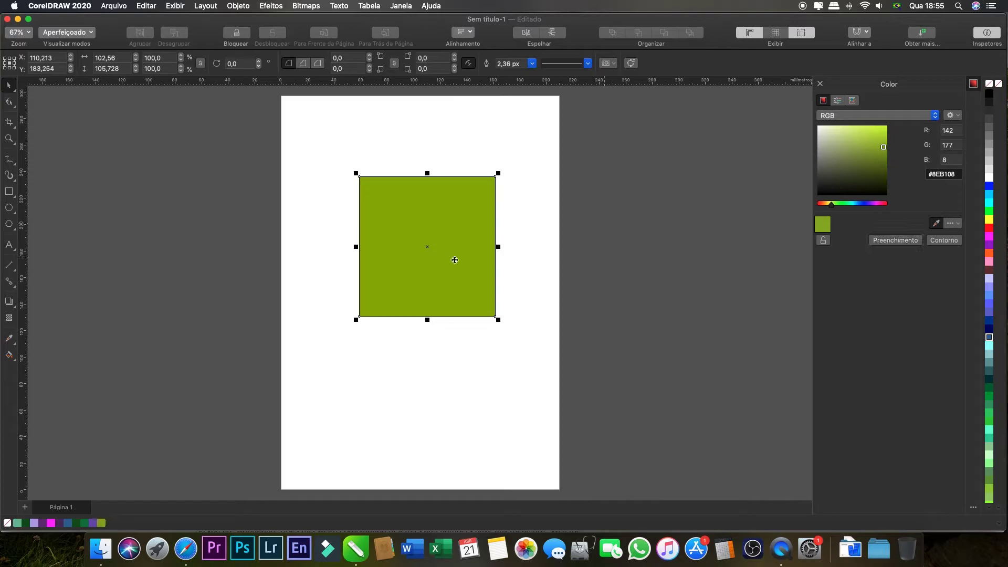
Step: Switch back to Safari and upload 529313.png to the site's Colors From Image tool
{"action": "left_click", "coordinate": [198, 546]}
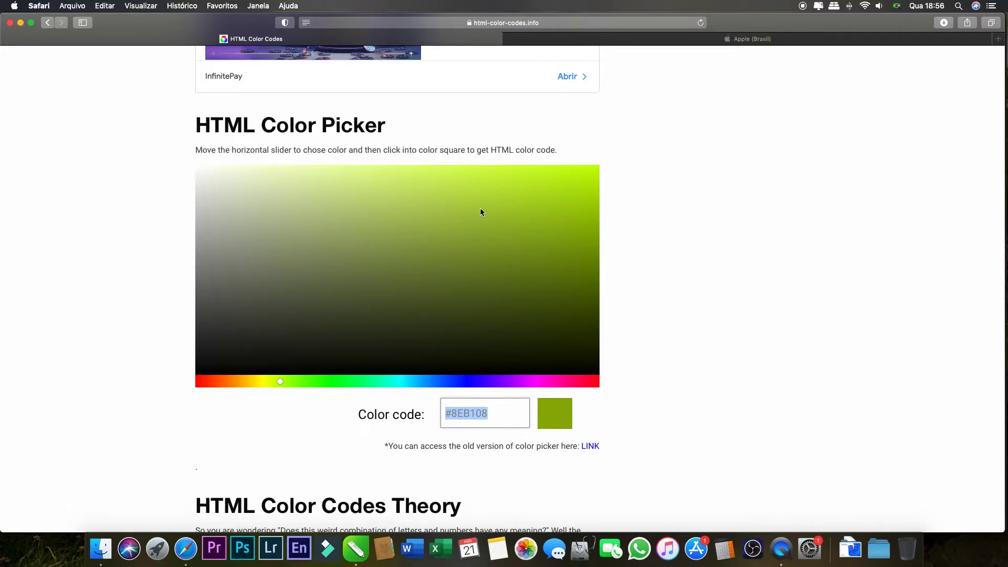
{"action": "scroll", "coordinate": [773, 215], "scroll_direction": "up", "scroll_amount": 10}
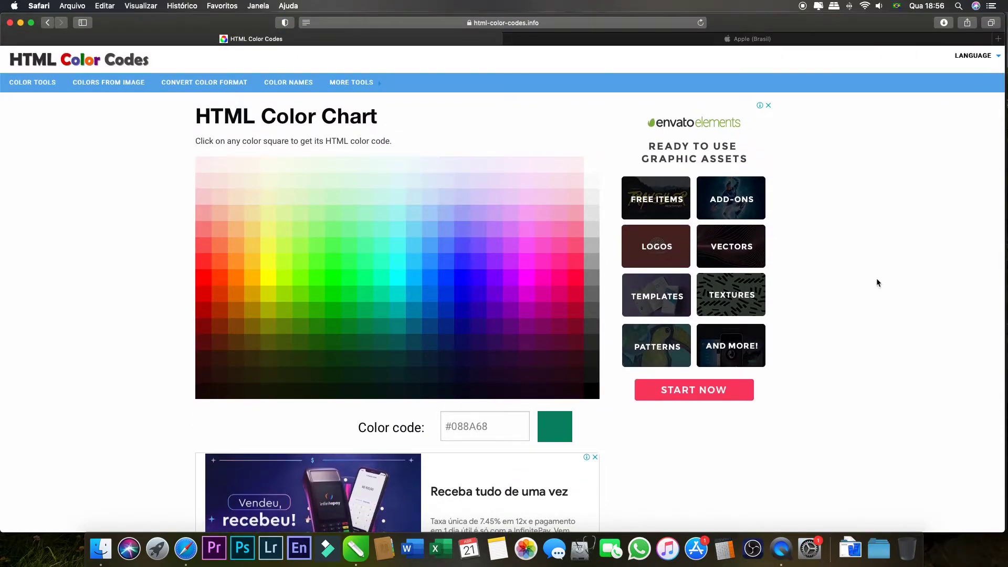
{"action": "scroll", "coordinate": [875, 278], "scroll_direction": "down", "scroll_amount": 10}
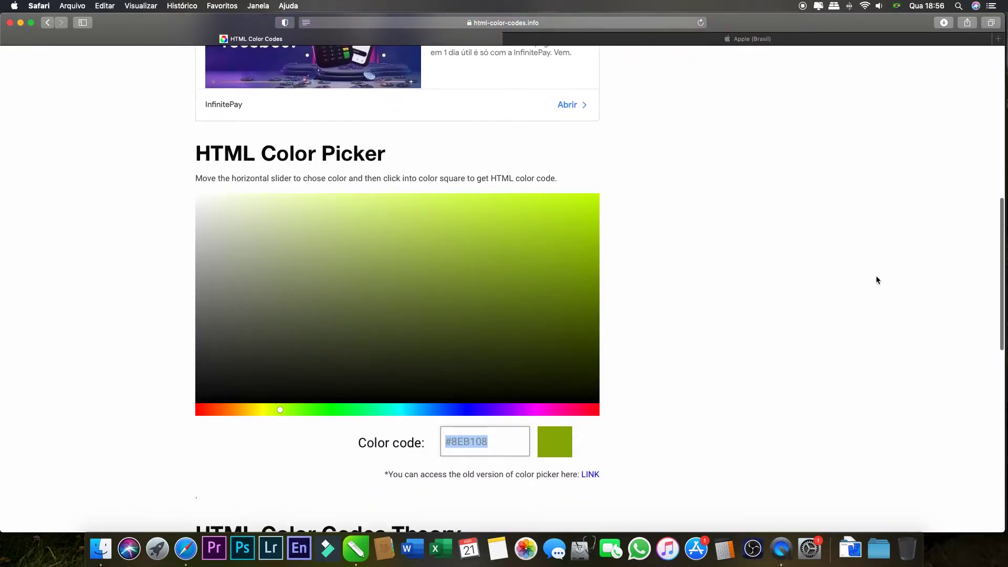
{"action": "scroll", "coordinate": [876, 275], "scroll_direction": "up", "scroll_amount": 10}
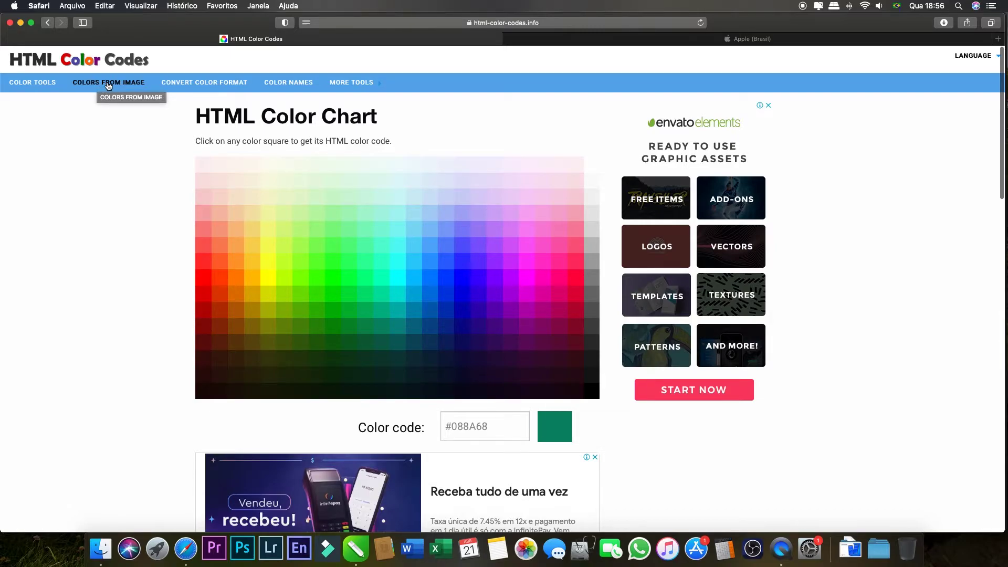
{"action": "left_click", "coordinate": [109, 84]}
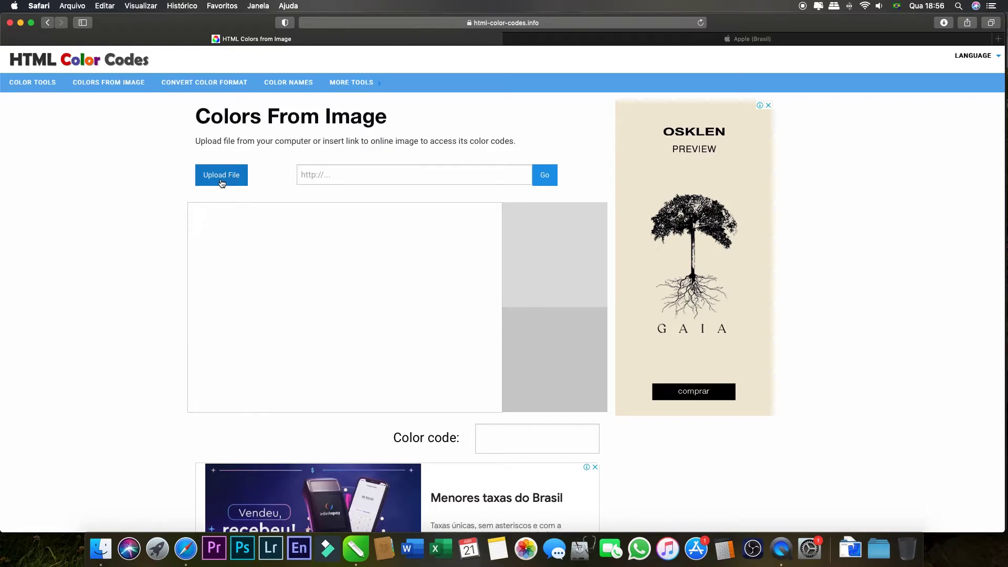
{"action": "left_click", "coordinate": [222, 176]}
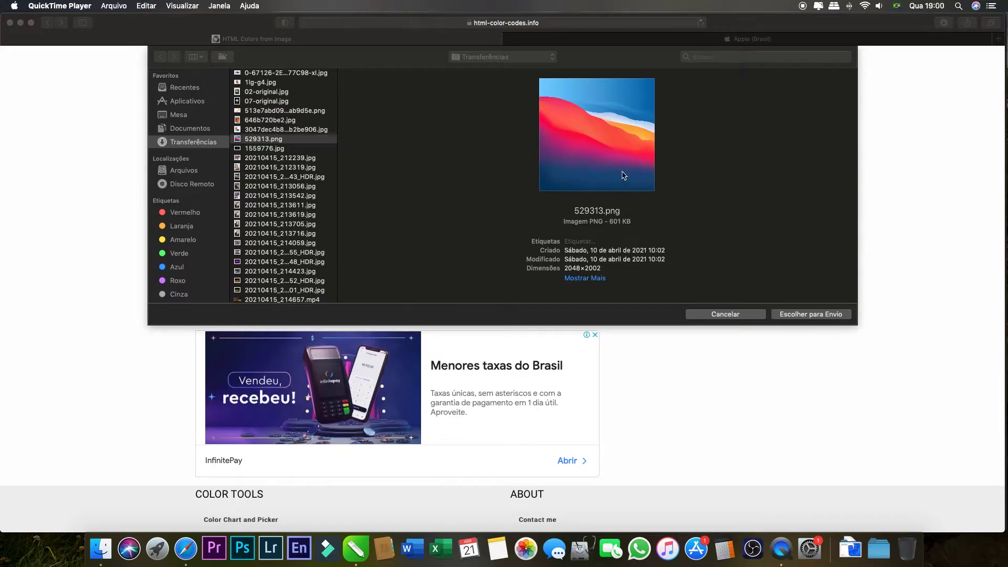
{"action": "left_click", "coordinate": [792, 281]}
{"action": "left_click", "coordinate": [822, 315]}
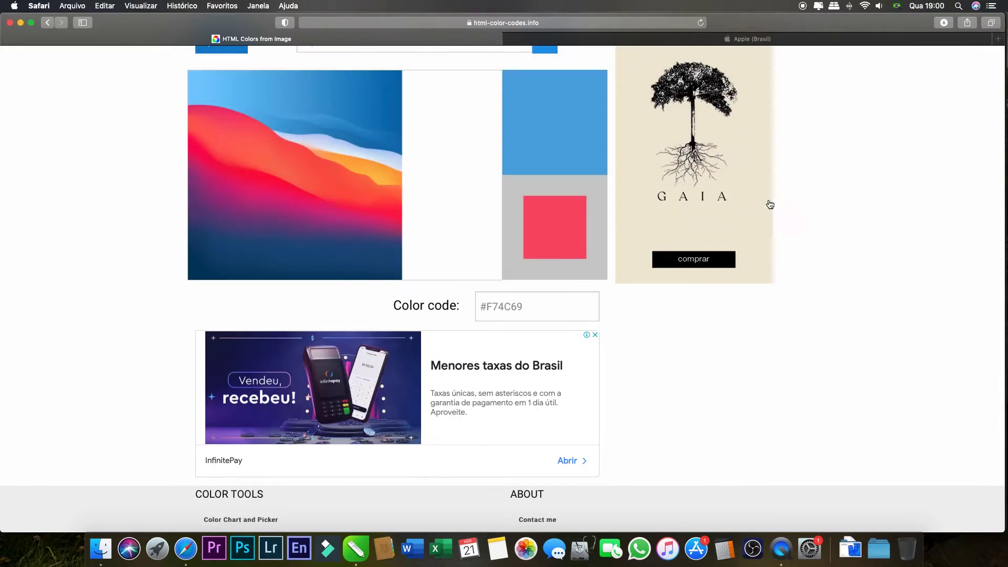
Step: Pick the blue #1A7DBD from the upper part of the uploaded image and select its colour code
{"action": "scroll", "coordinate": [258, 185], "scroll_direction": "up", "scroll_amount": 4}
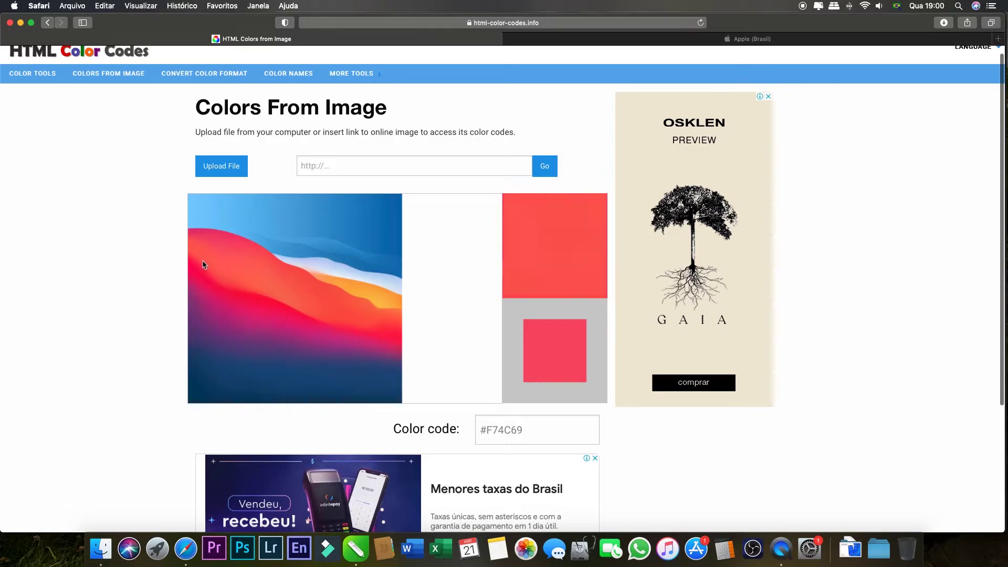
{"action": "left_click", "coordinate": [369, 221]}
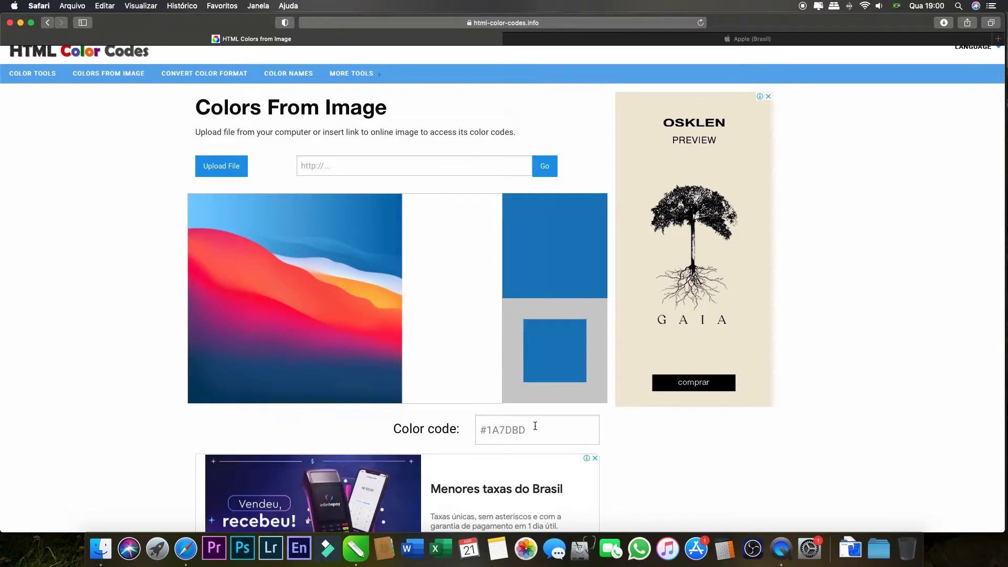
{"action": "left_click_drag", "start_coordinate": [532, 429], "coordinate": [480, 427]}
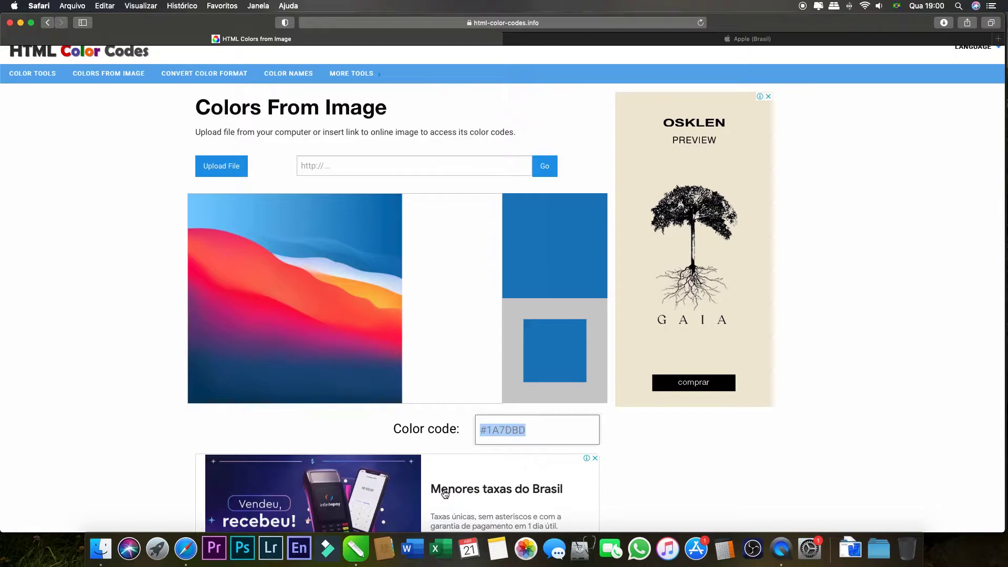
Step: Switch to CorelDRAW, then close and reopen the Color inspector
{"action": "left_click", "coordinate": [356, 549]}
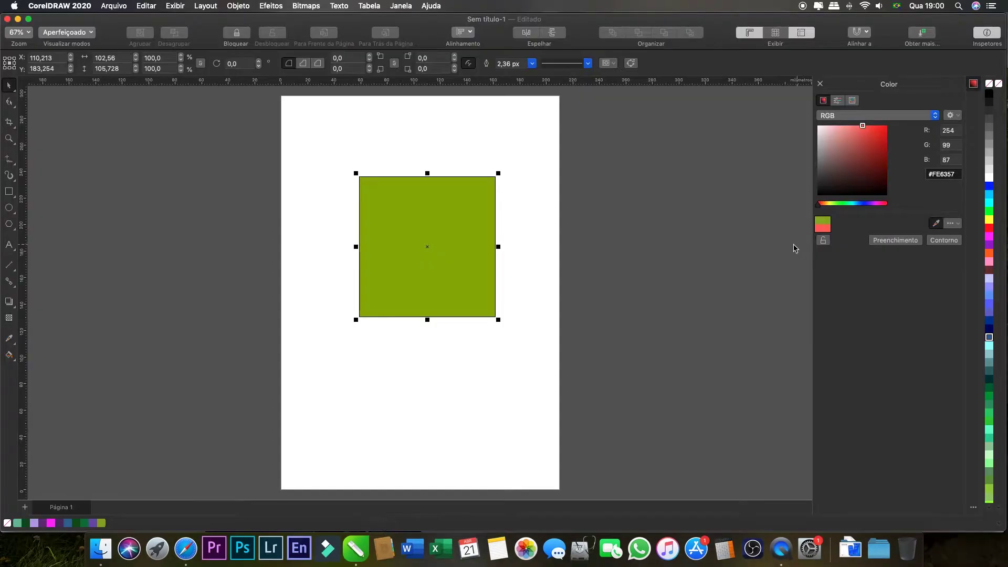
{"action": "left_click", "coordinate": [820, 83]}
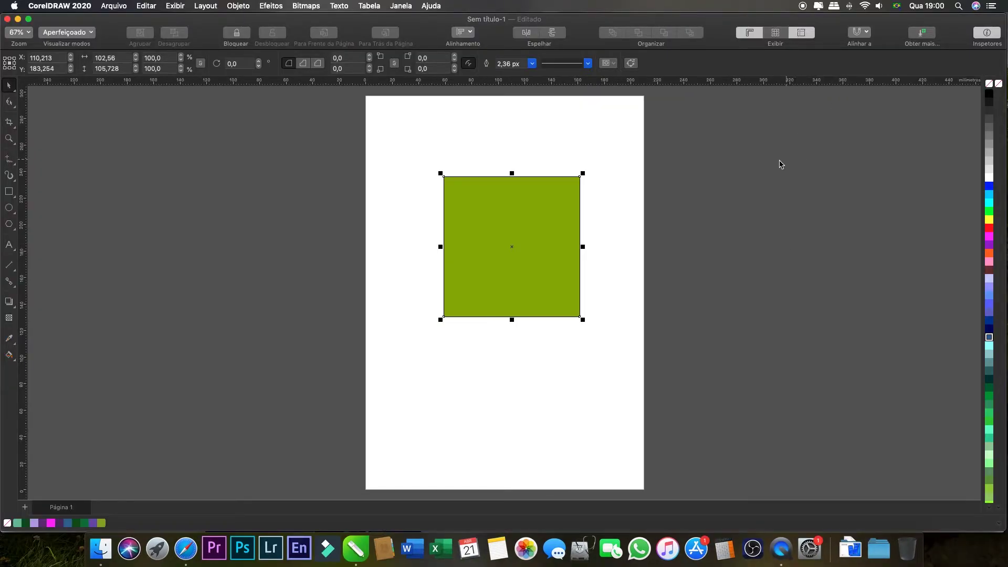
{"action": "left_click", "coordinate": [408, 7]}
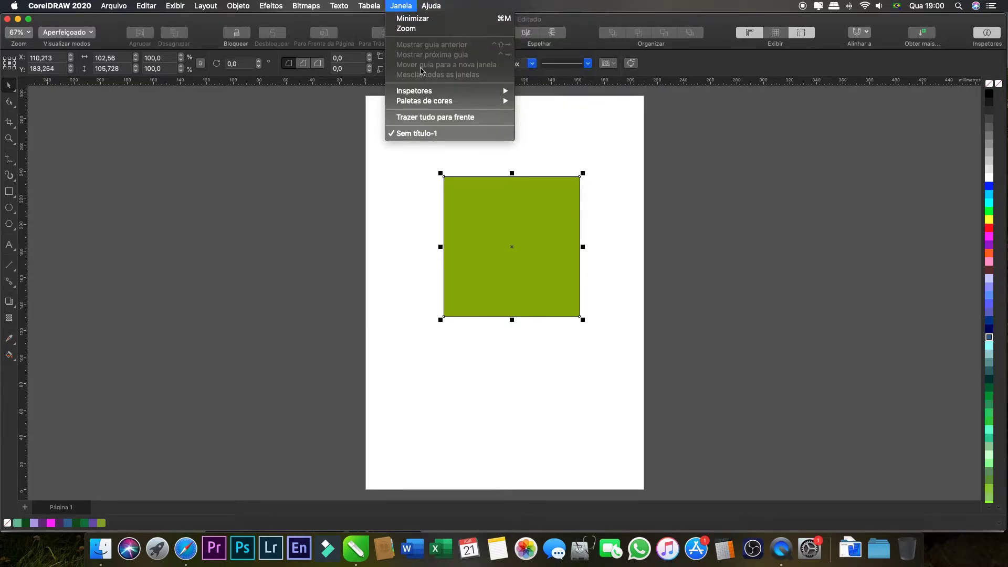
{"action": "mouse_move", "coordinate": [434, 92]}
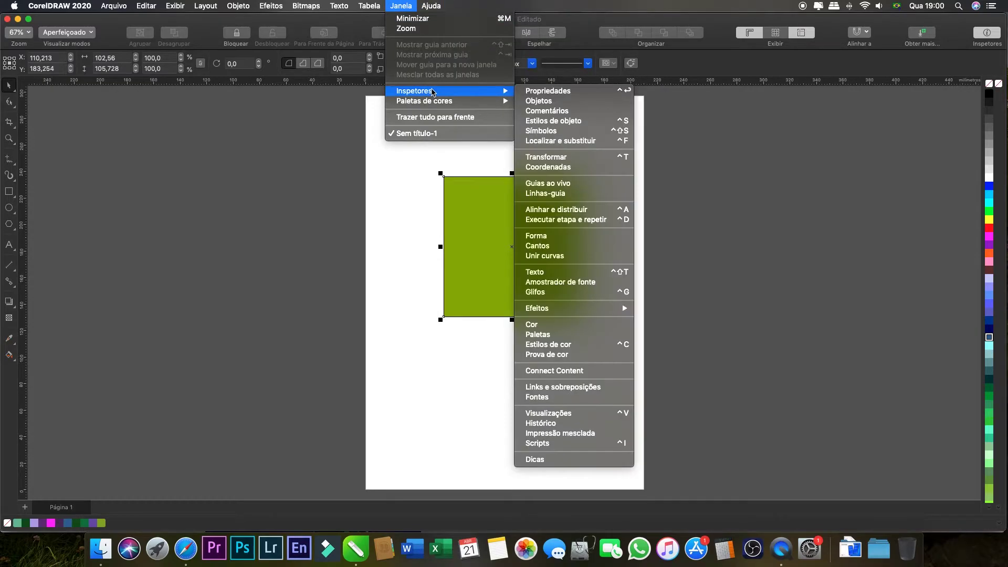
{"action": "left_click", "coordinate": [554, 329]}
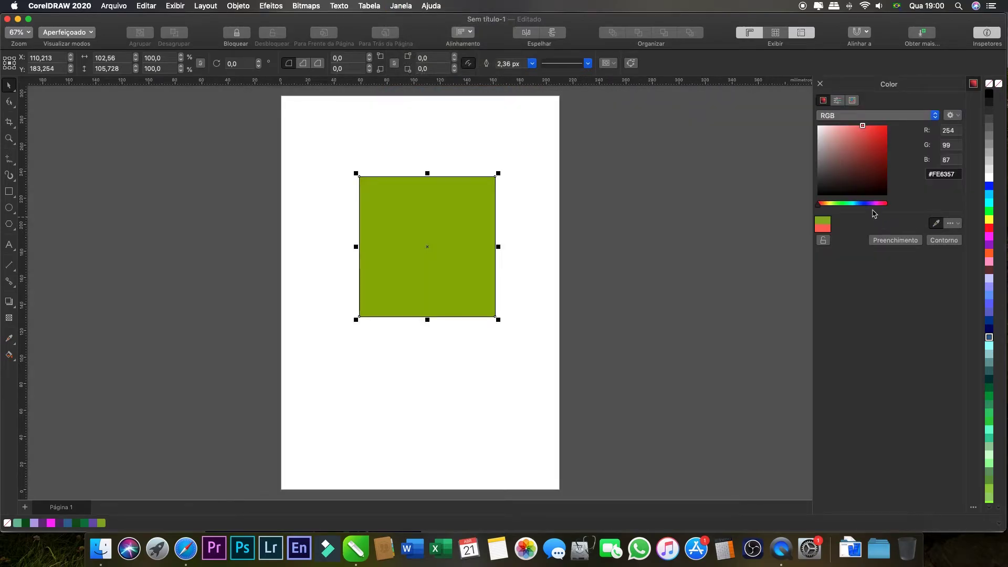
Step: Set the hex colour to #1A7DBD and apply it as the rectangle's fill
{"action": "left_click", "coordinate": [957, 174]}
{"action": "key", "text": "BackSpace"}
{"action": "key", "text": "BackSpace"}
{"action": "key", "text": "BackSpace"}
{"action": "key", "text": "BackSpace"}
{"action": "key", "text": "BackSpace"}
{"action": "key", "text": "BackSpace"}
{"action": "type", "text": "b"}
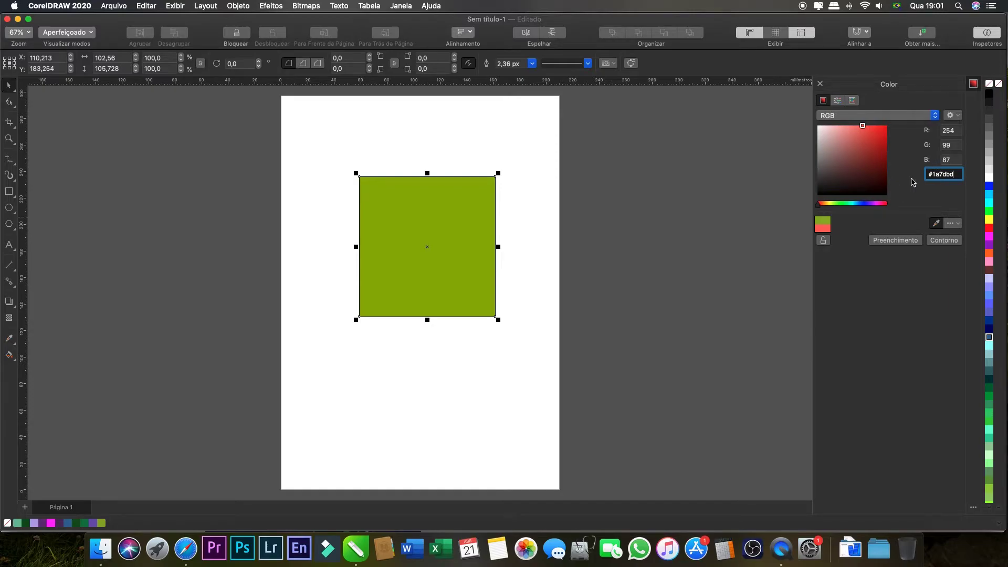
{"action": "type", "text": "d"}
{"action": "key", "text": "Return"}
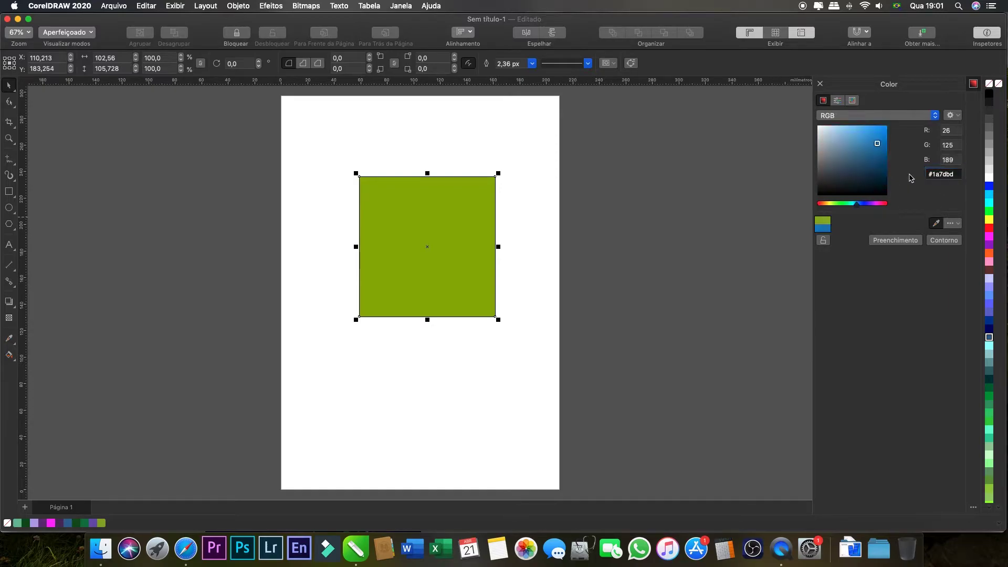
{"action": "left_click", "coordinate": [896, 241]}
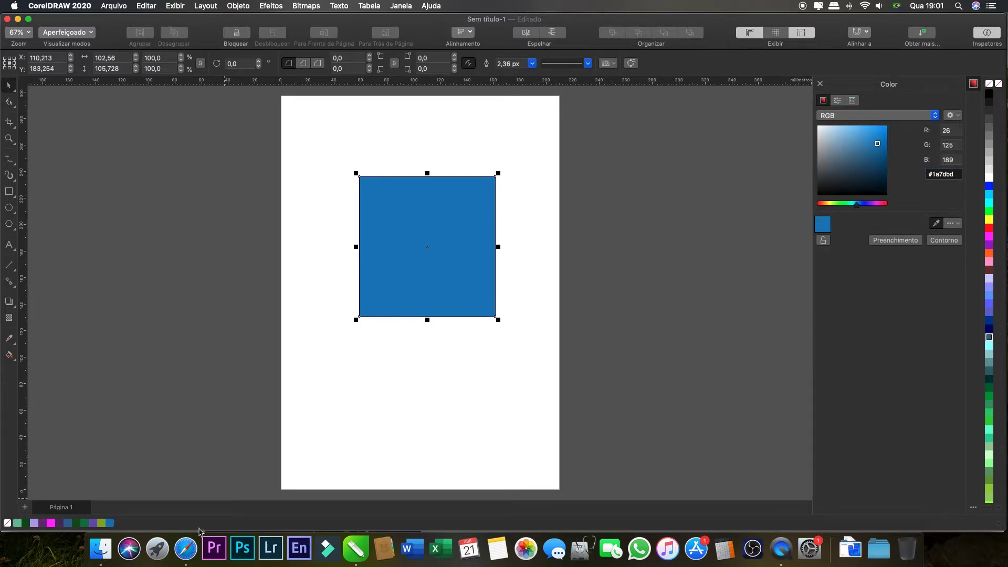
Step: Switch to Safari to review the Colors From Image page and its address, and finish by minimising the browser window
{"action": "left_click", "coordinate": [186, 550]}
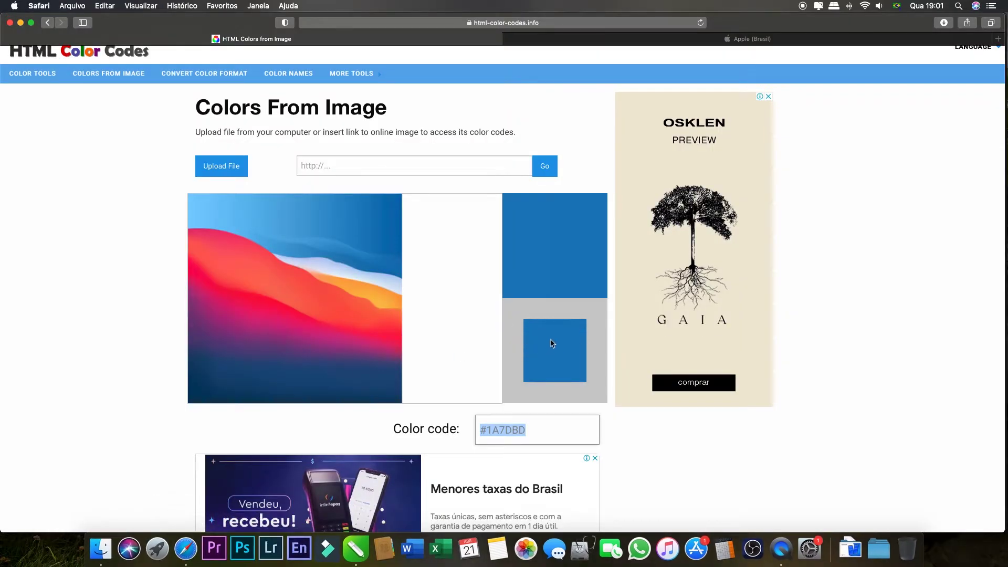
{"action": "left_click", "coordinate": [356, 548]}
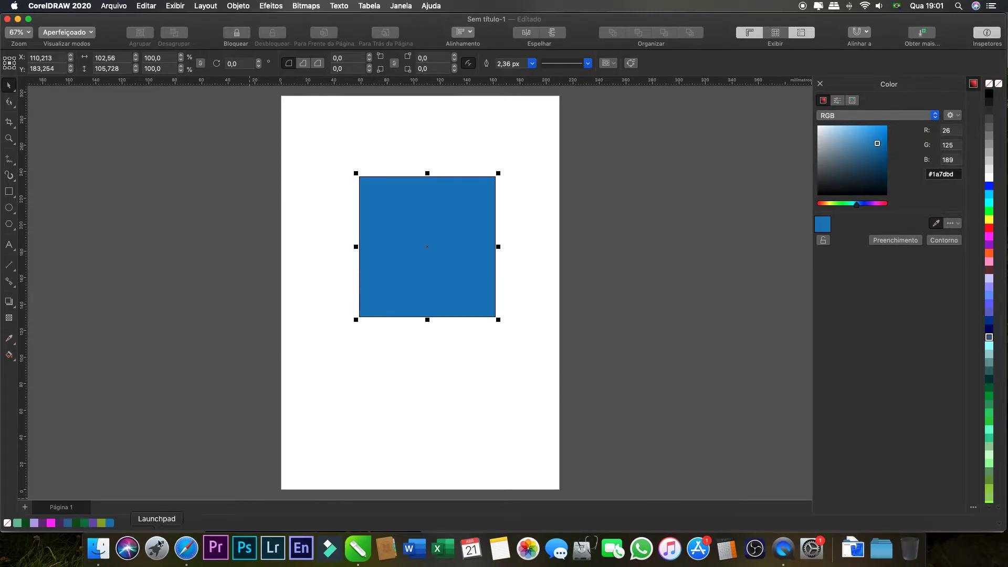
{"action": "left_click", "coordinate": [186, 548]}
{"action": "left_click", "coordinate": [482, 22]}
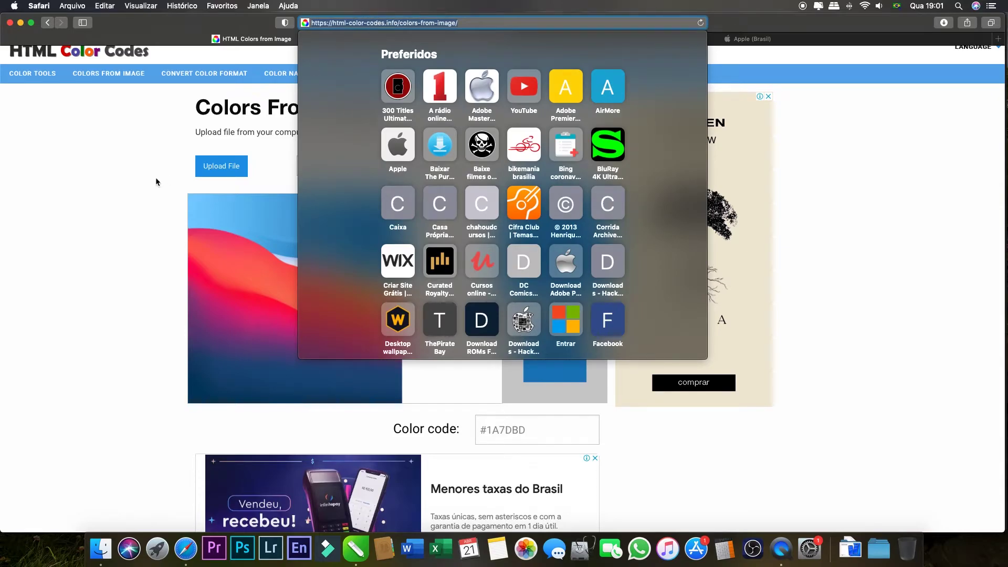
{"action": "left_click", "coordinate": [103, 181]}
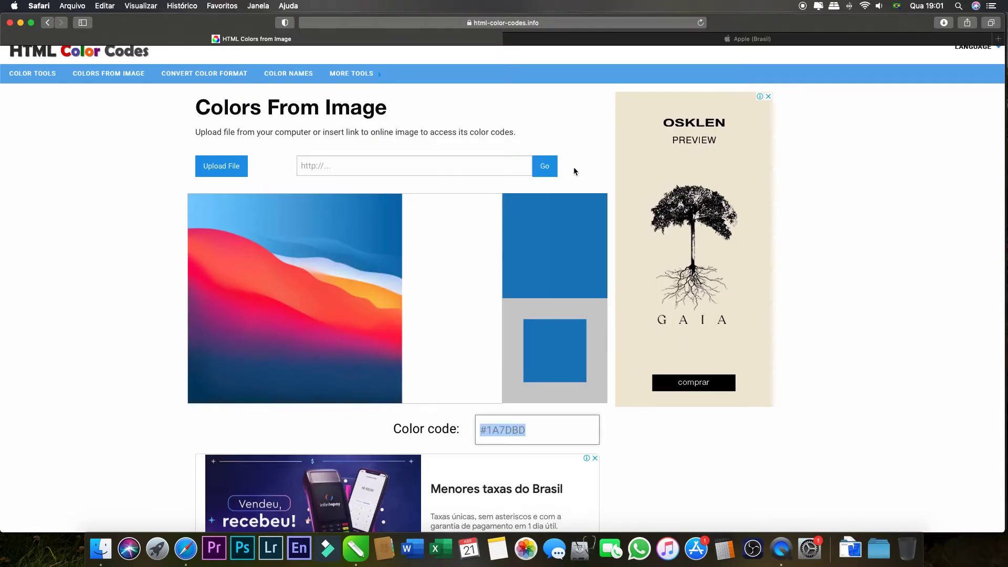
{"action": "scroll", "coordinate": [922, 202], "scroll_direction": "up", "scroll_amount": 1}
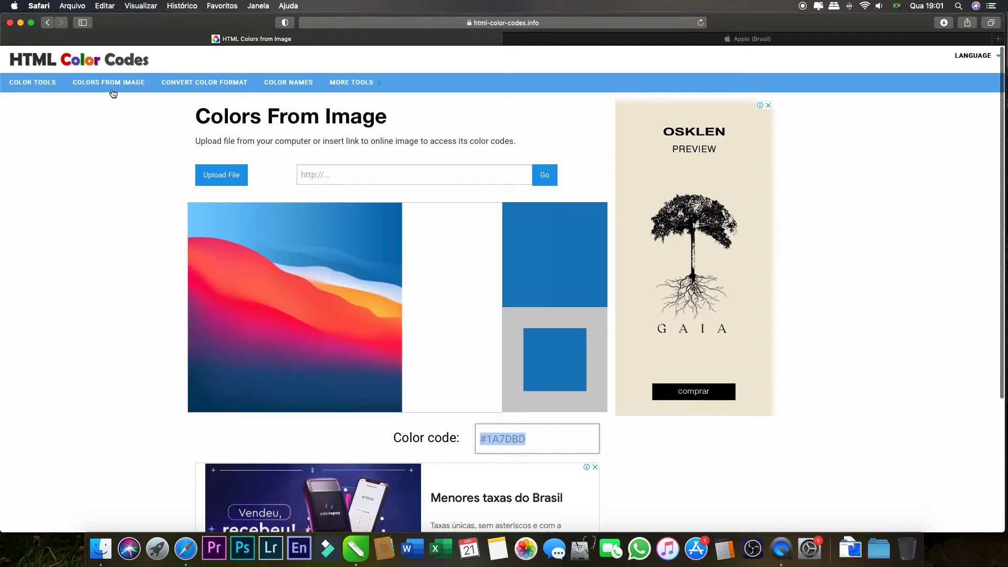
{"action": "left_click", "coordinate": [21, 22]}
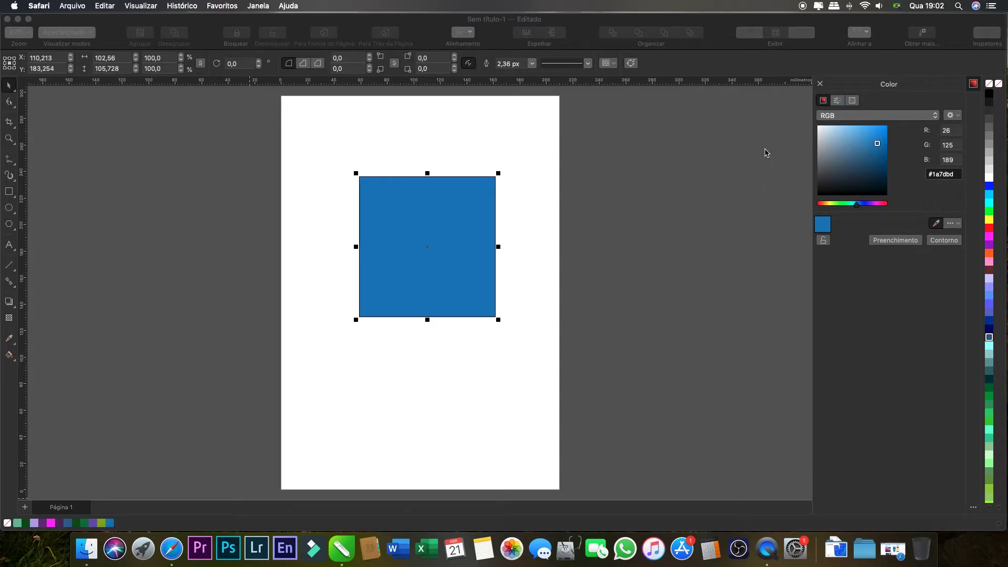
Step: Close the Color inspector in CorelDRAW and deselect the rectangle
{"action": "left_click", "coordinate": [821, 88]}
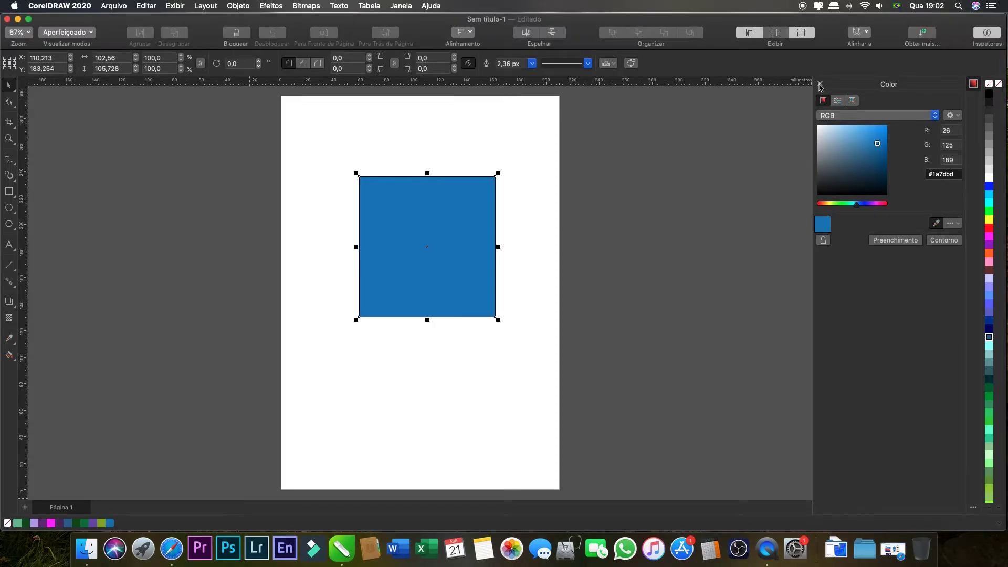
{"action": "left_click", "coordinate": [821, 86]}
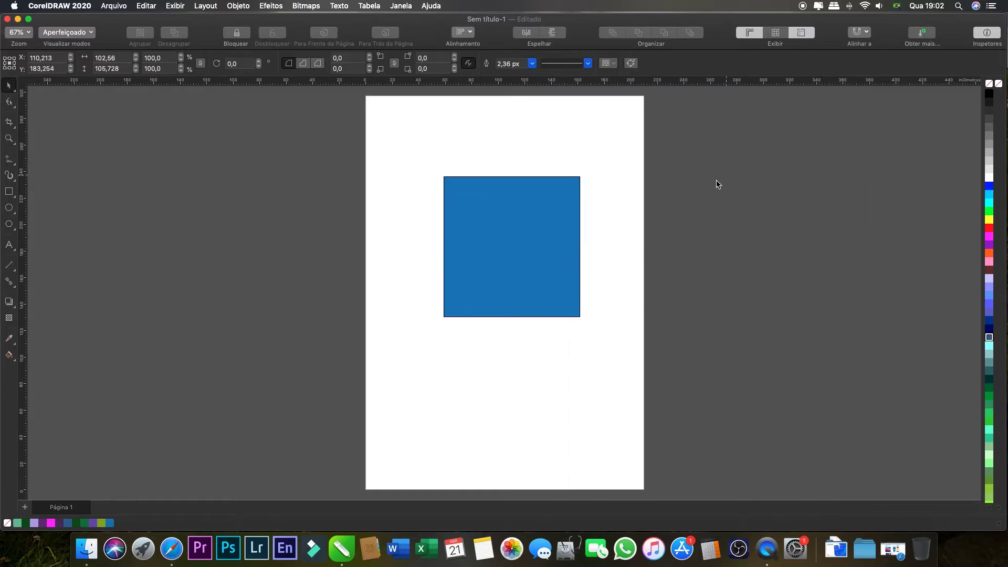
{"action": "left_click", "coordinate": [595, 123]}
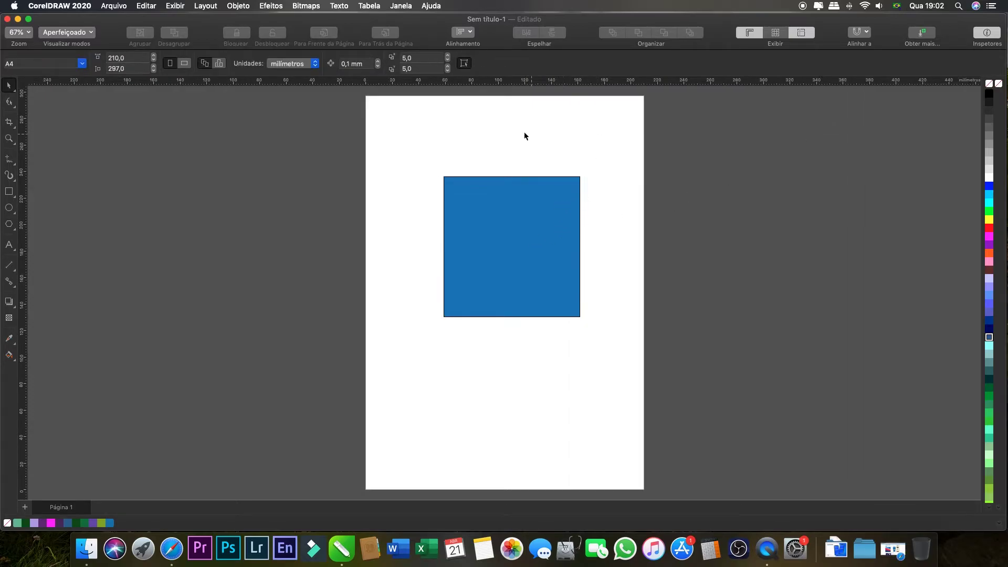
Step: Open the Paletas inspector and expand Bibliotecas de paletas
{"action": "left_click", "coordinate": [401, 5]}
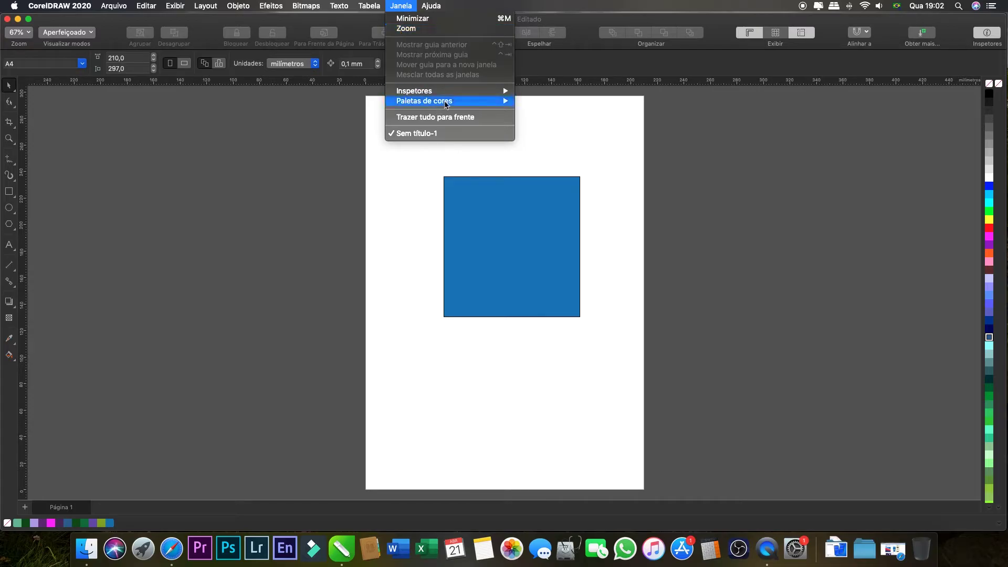
{"action": "mouse_move", "coordinate": [448, 104]}
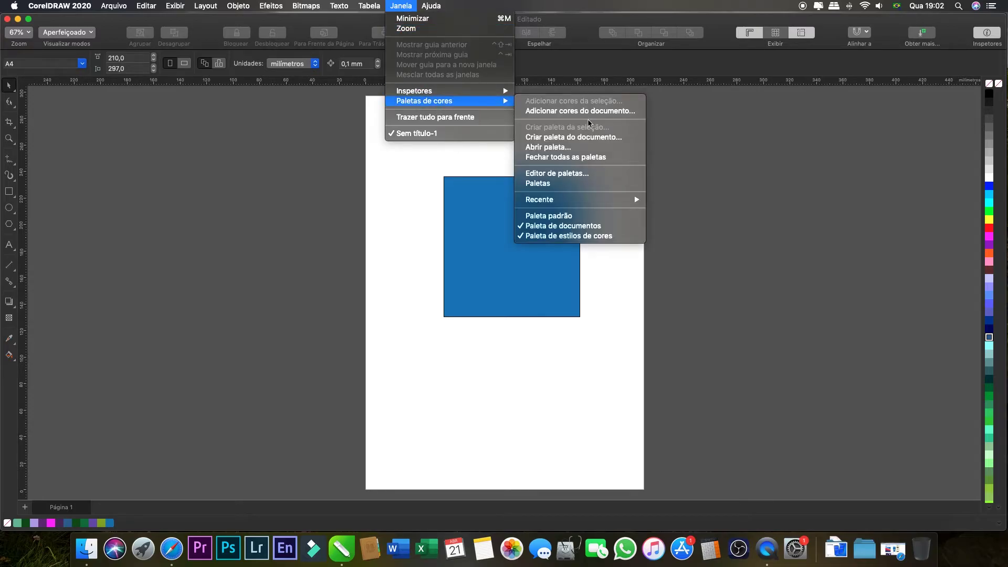
{"action": "left_click", "coordinate": [567, 187]}
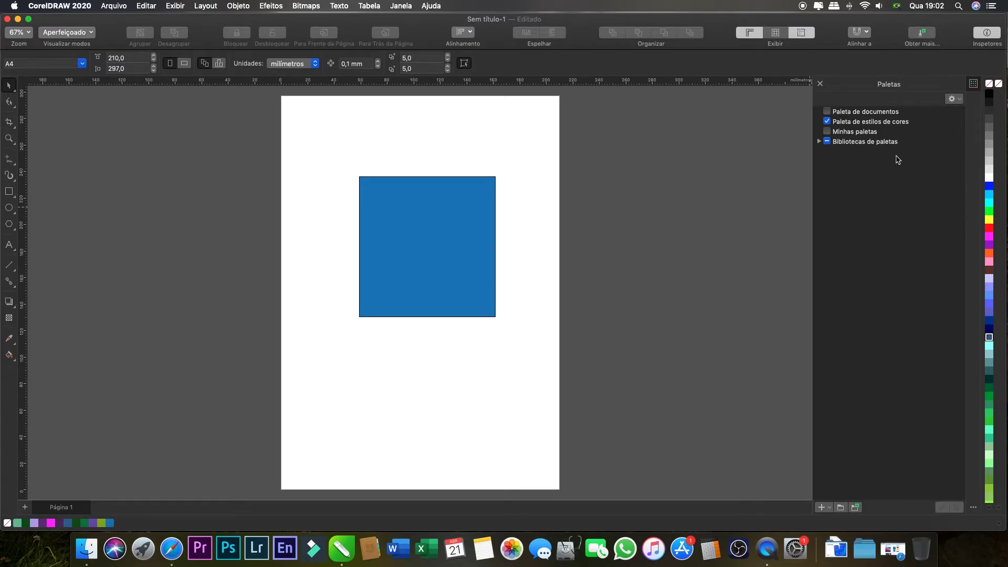
{"action": "left_click", "coordinate": [819, 141]}
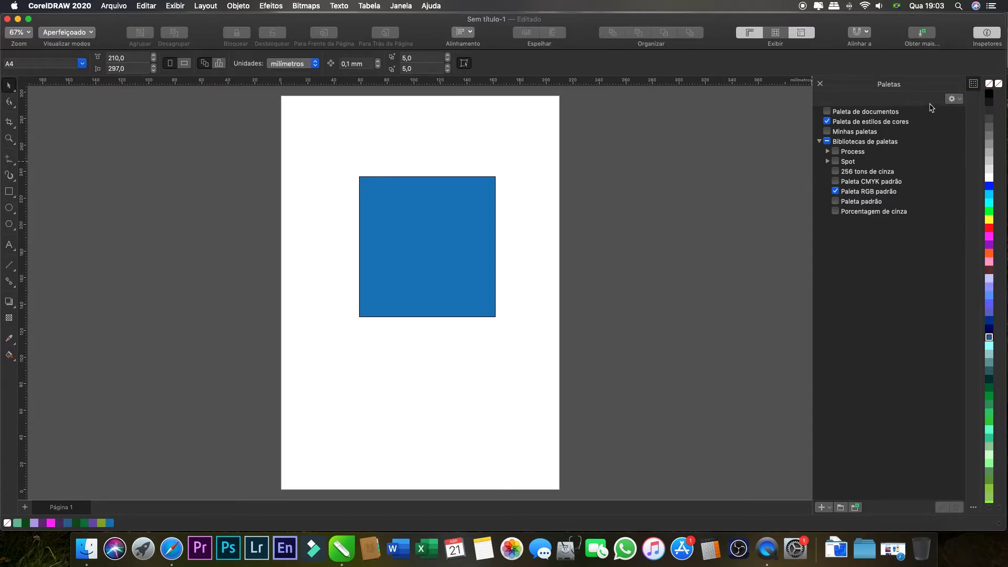
Step: Narrow the CorelDRAW window to examine the swatch details of the RGB palette, and restore its full width
{"action": "left_click_drag", "start_coordinate": [1003, 135], "coordinate": [983, 135]}
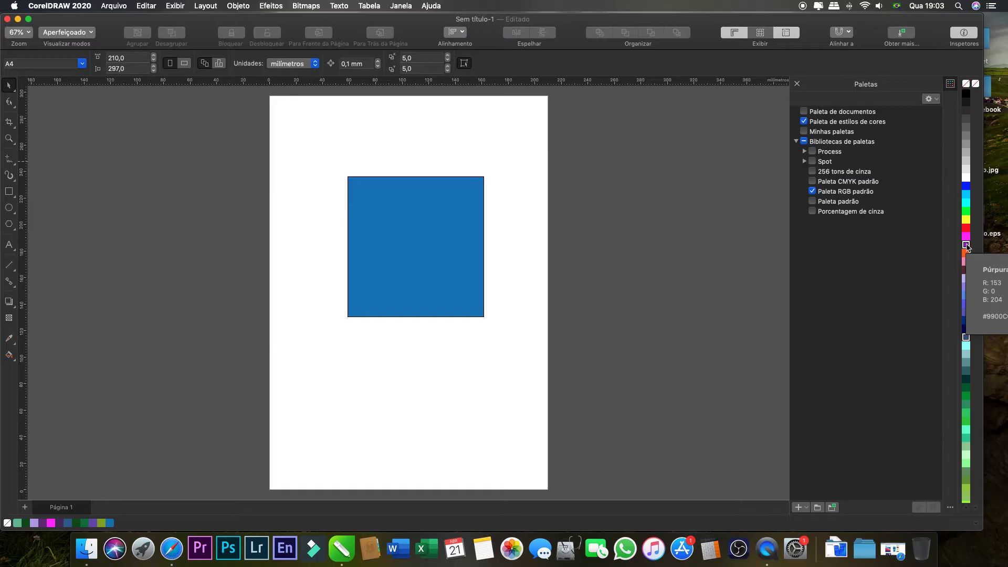
{"action": "left_click_drag", "start_coordinate": [983, 243], "coordinate": [955, 243]}
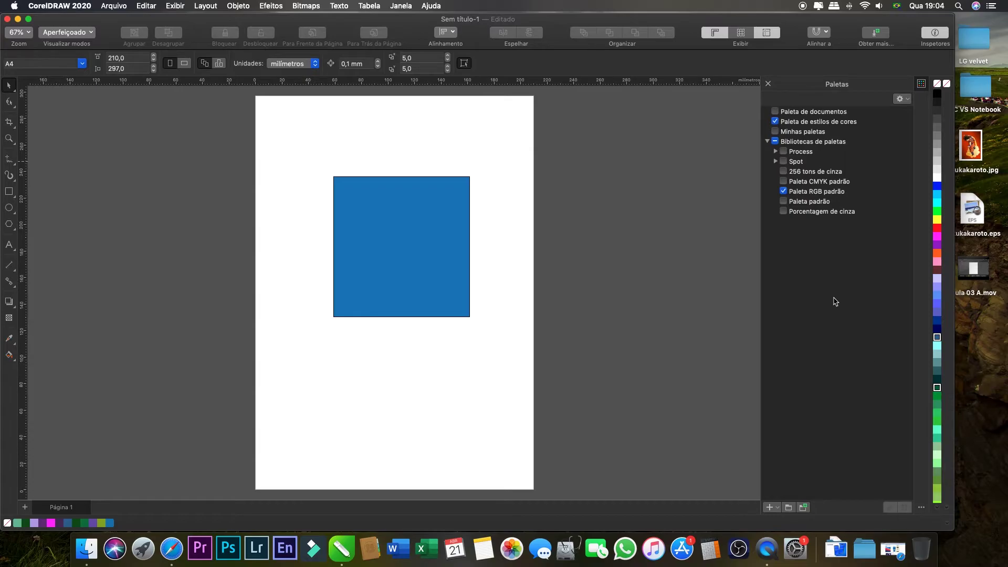
{"action": "left_click_drag", "start_coordinate": [982, 301], "coordinate": [1005, 301]}
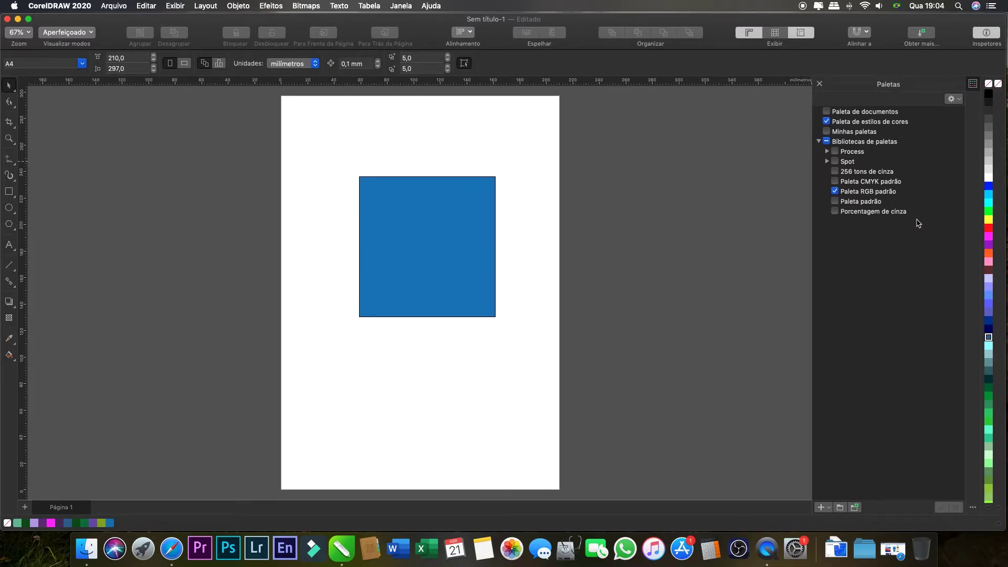
Step: Display Paleta CMYK padrão, select the rectangle and hide Paleta RGB padrão
{"action": "left_click", "coordinate": [837, 184]}
{"action": "left_click", "coordinate": [872, 184]}
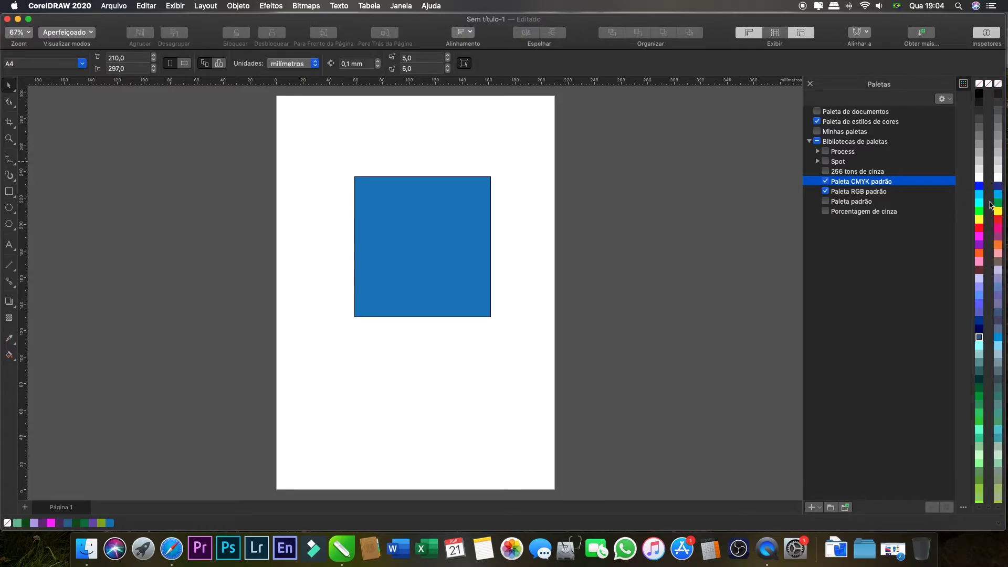
{"action": "left_click", "coordinate": [439, 237]}
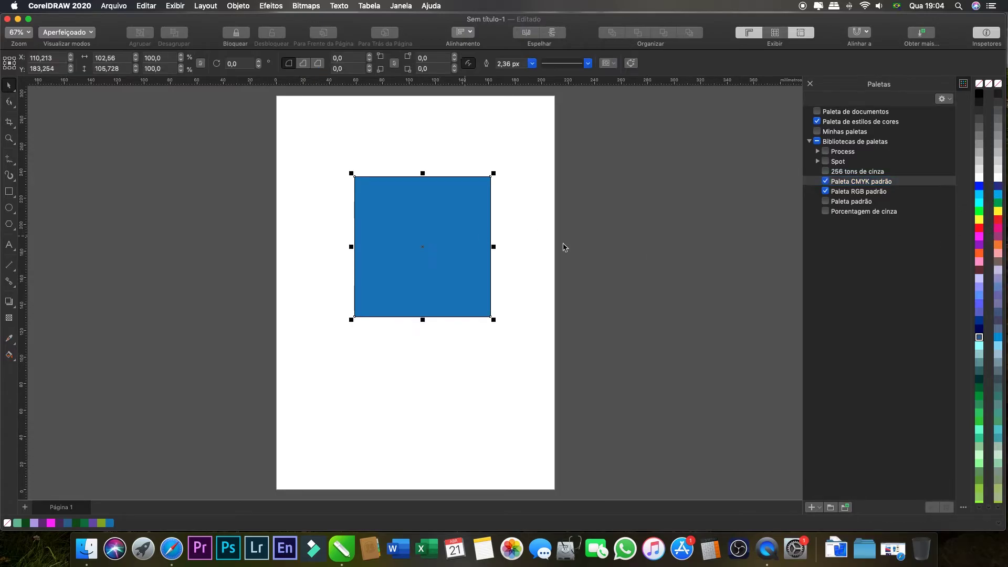
{"action": "left_click", "coordinate": [408, 211]}
{"action": "left_click", "coordinate": [464, 138]}
{"action": "left_click", "coordinate": [474, 193]}
{"action": "left_click", "coordinate": [826, 192]}
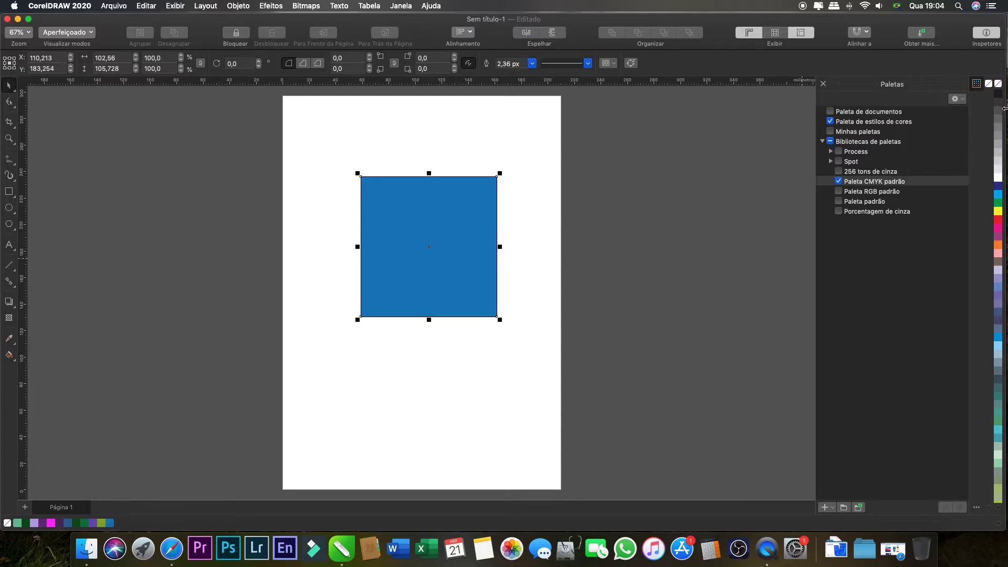
Step: Narrow the window to examine the CMYK values of the displayed palette's swatches, and widen it back
{"action": "left_click_drag", "start_coordinate": [992, 108], "coordinate": [968, 141]}
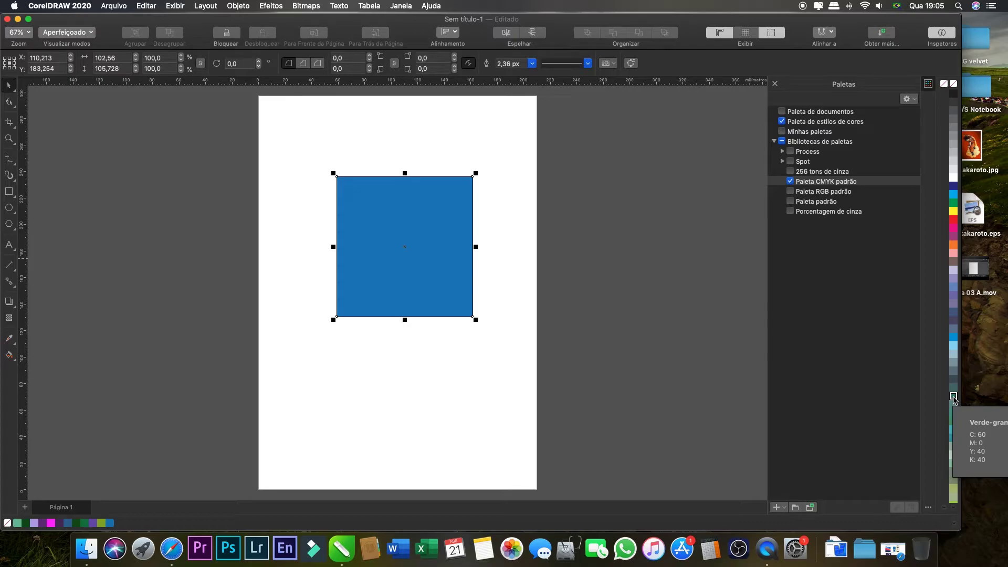
{"action": "left_click_drag", "start_coordinate": [961, 385], "coordinate": [936, 387]}
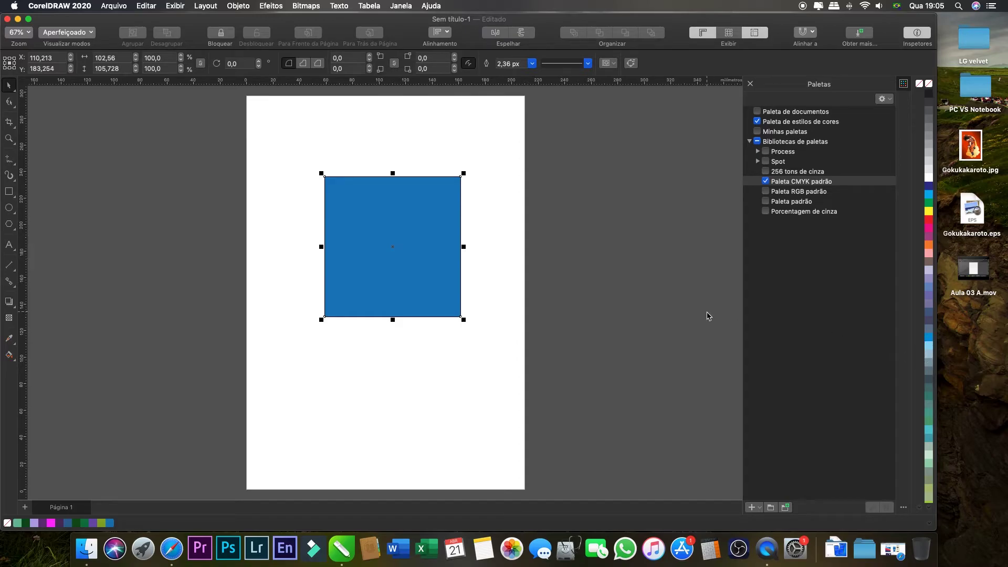
{"action": "left_click_drag", "start_coordinate": [937, 345], "coordinate": [1006, 346]}
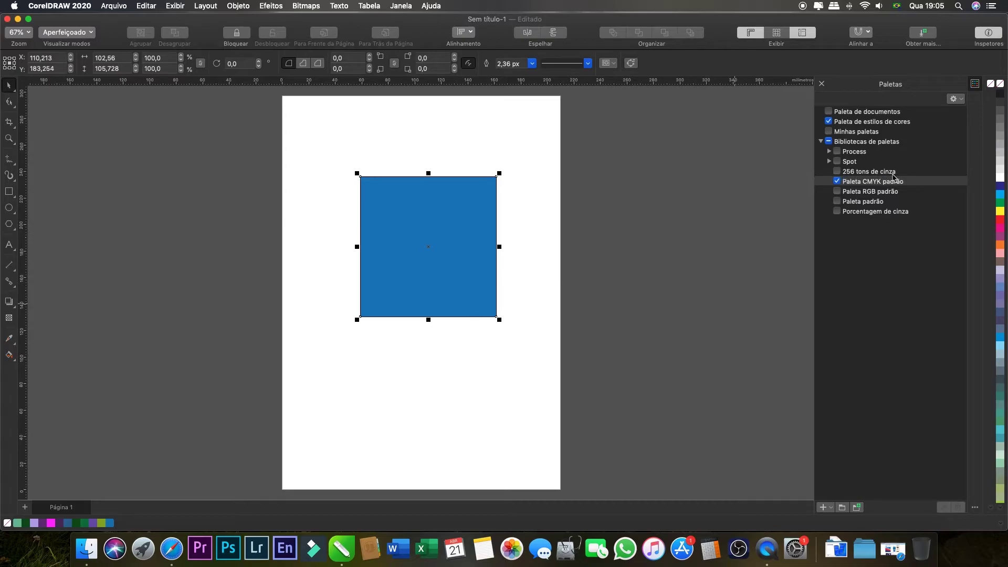
Step: Display the 256 tons de cinza palette in place of Paleta CMYK padrão and browse its range of greys
{"action": "left_click", "coordinate": [837, 171]}
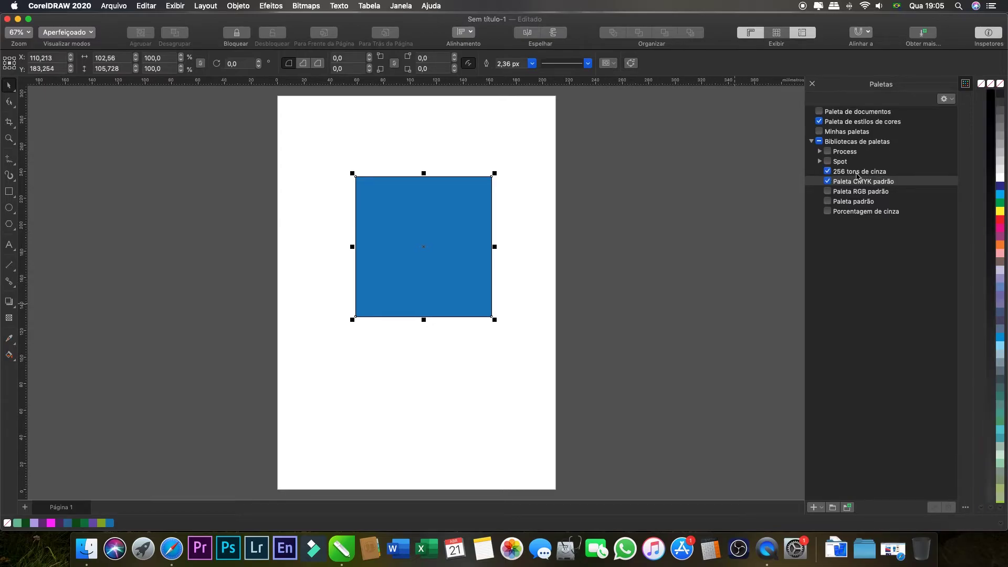
{"action": "left_click", "coordinate": [828, 181]}
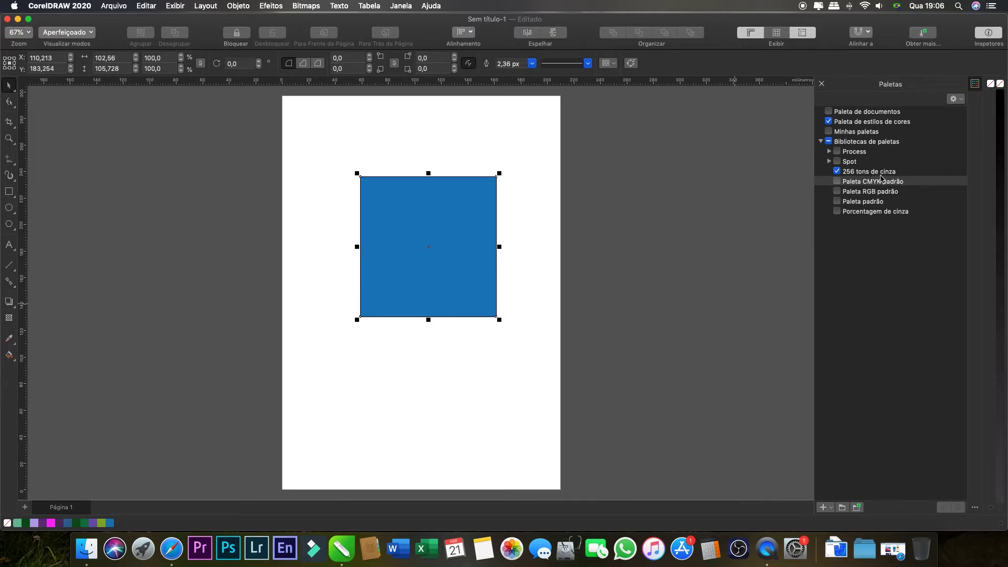
{"action": "scroll", "coordinate": [1004, 265], "scroll_direction": "down", "scroll_amount": 10}
{"action": "scroll", "coordinate": [1003, 265], "scroll_direction": "down", "scroll_amount": 10}
{"action": "scroll", "coordinate": [1004, 265], "scroll_direction": "down", "scroll_amount": 5}
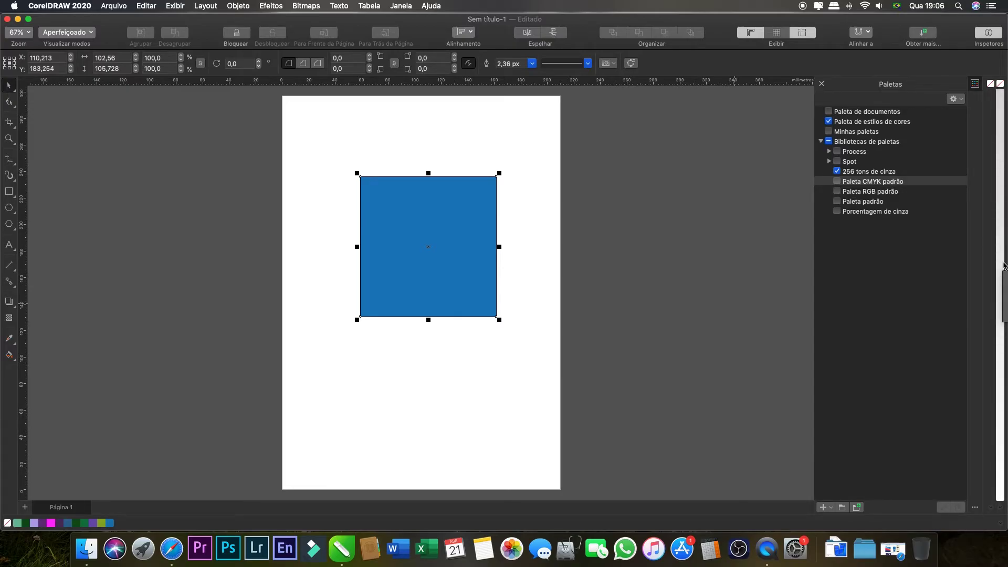
{"action": "scroll", "coordinate": [1004, 265], "scroll_direction": "up", "scroll_amount": 10}
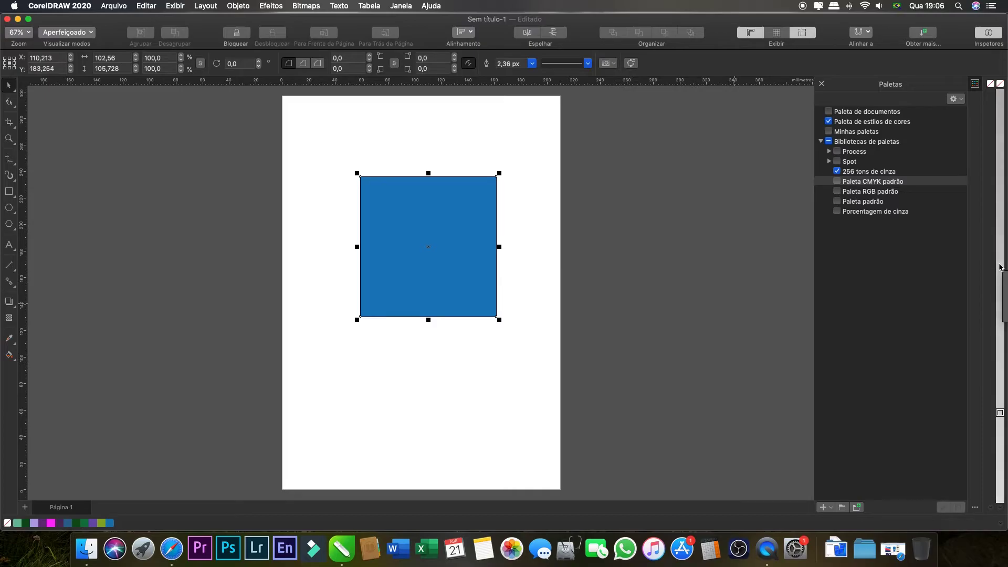
{"action": "scroll", "coordinate": [999, 267], "scroll_direction": "up", "scroll_amount": 5}
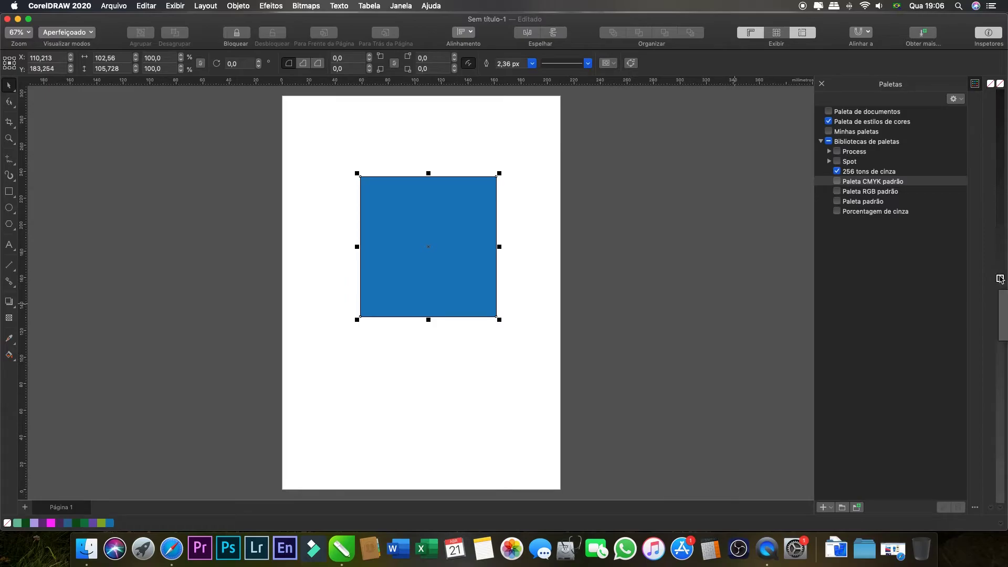
Step: Try successive dark greys from the 256 tons de cinza palette as the rectangle's fill, ending on a dark grey
{"action": "left_click", "coordinate": [1000, 280]}
{"action": "left_click", "coordinate": [1000, 342]}
{"action": "left_click", "coordinate": [1000, 328]}
{"action": "left_click", "coordinate": [1000, 354]}
{"action": "left_click", "coordinate": [1000, 387]}
{"action": "left_click", "coordinate": [1000, 395]}
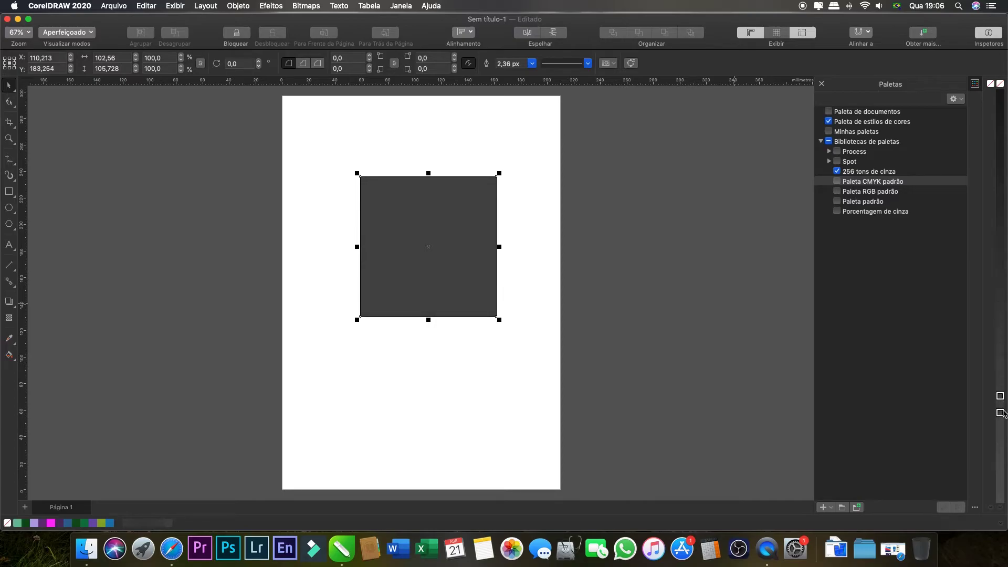
Step: Narrow the window to examine the grey swatches from black upwards, and restore its full width
{"action": "left_click_drag", "start_coordinate": [1005, 385], "coordinate": [944, 386]}
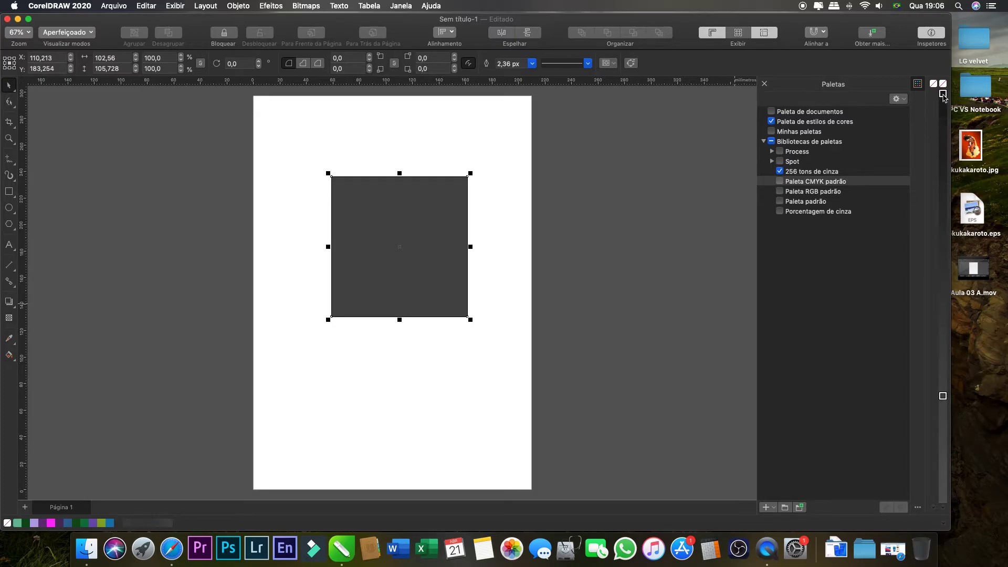
{"action": "scroll", "coordinate": [943, 95], "scroll_direction": "up", "scroll_amount": 5}
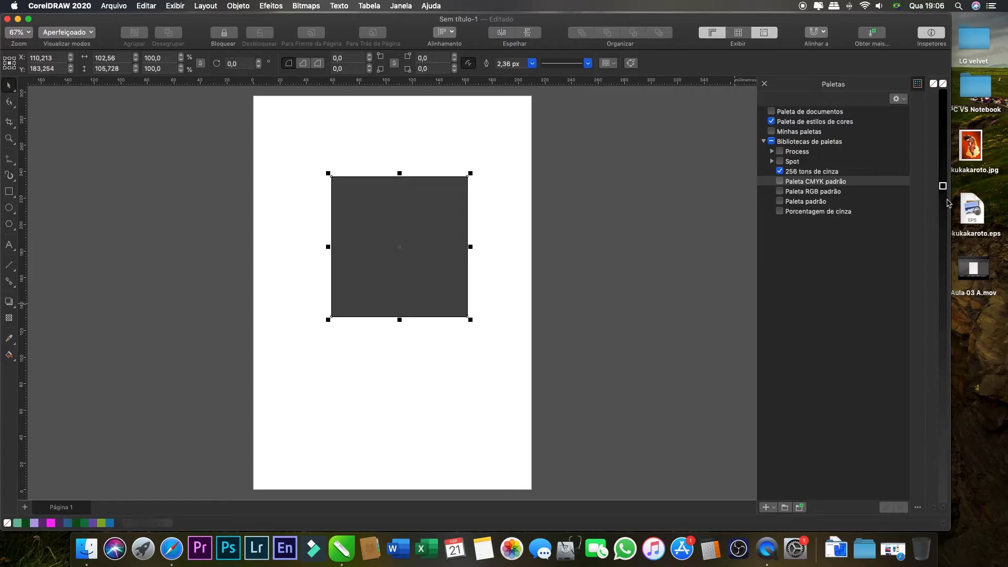
{"action": "scroll", "coordinate": [943, 294], "scroll_direction": "down", "scroll_amount": 5}
{"action": "left_click_drag", "start_coordinate": [950, 297], "coordinate": [1004, 297]}
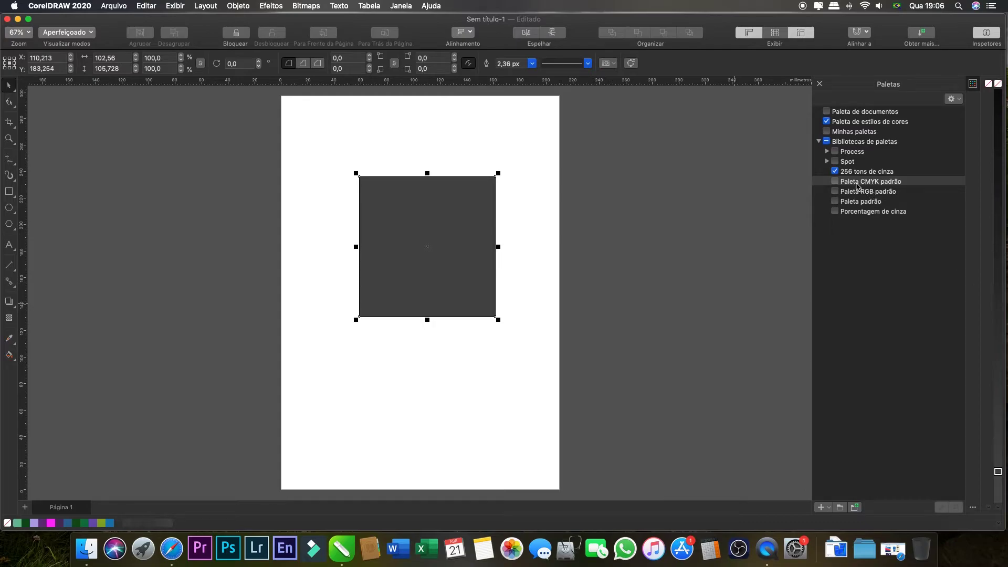
Step: Display the PANTONE FASHION + HOME color guide from the Spot library and browse its colours
{"action": "left_click", "coordinate": [828, 162]}
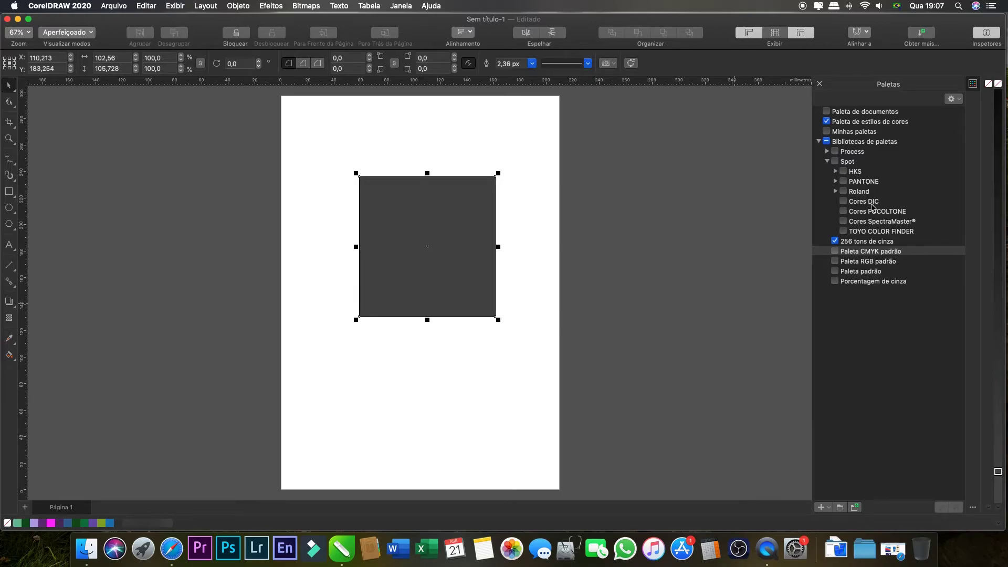
{"action": "left_click", "coordinate": [835, 182]}
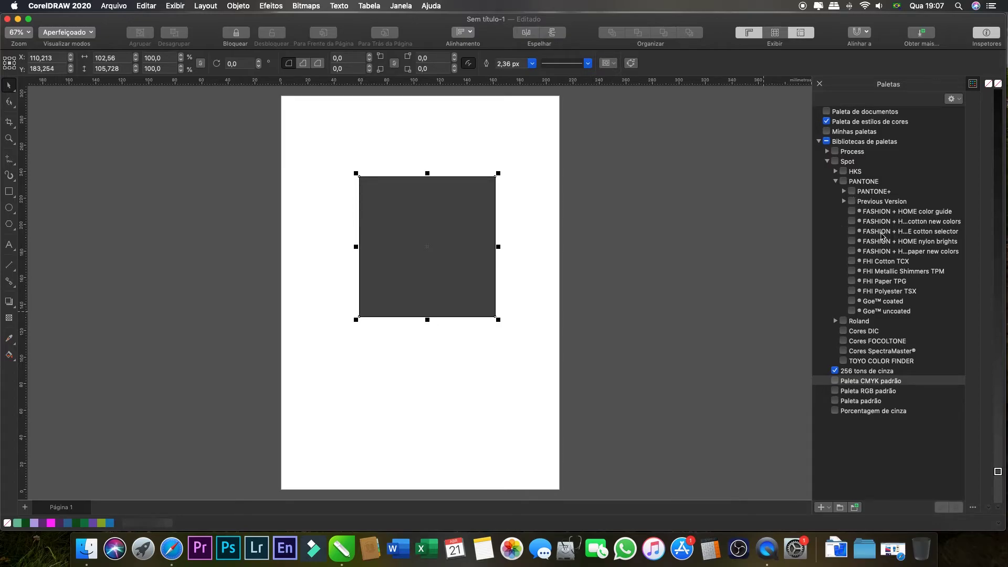
{"action": "left_click", "coordinate": [843, 192]}
{"action": "left_click", "coordinate": [843, 192]}
{"action": "left_click", "coordinate": [851, 212]}
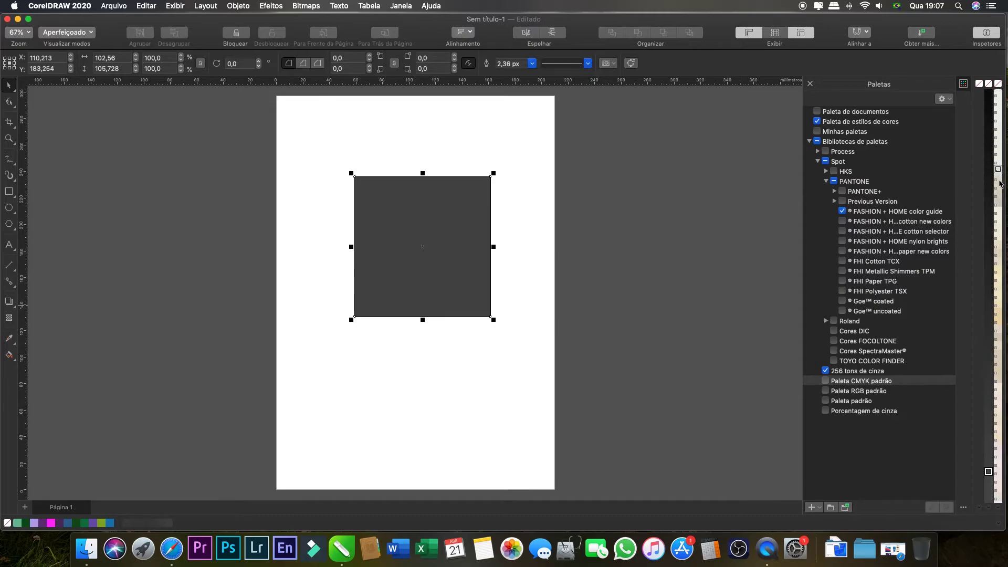
{"action": "scroll", "coordinate": [997, 248], "scroll_direction": "down", "scroll_amount": 10}
{"action": "scroll", "coordinate": [997, 266], "scroll_direction": "down", "scroll_amount": 10}
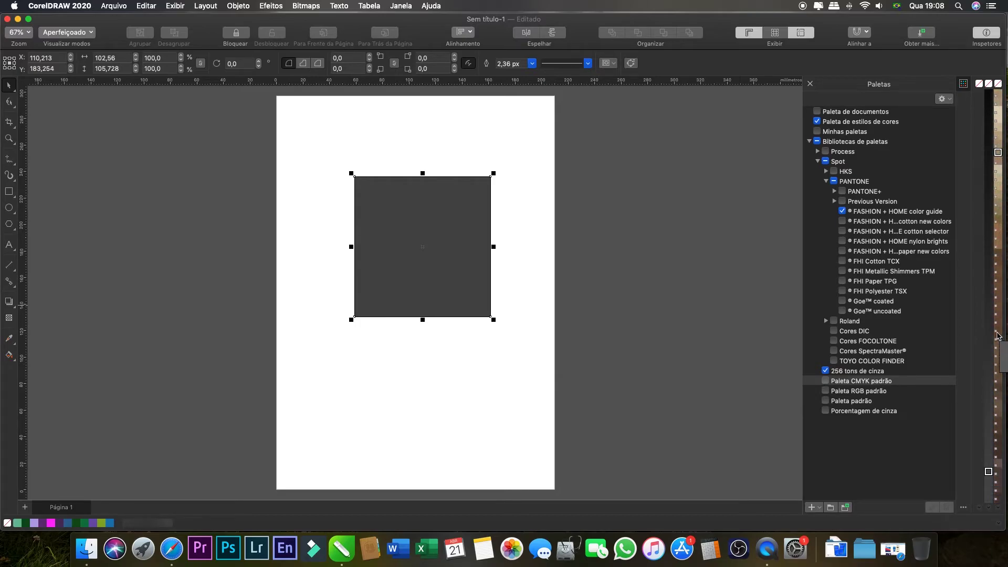
Step: Replace the FASHION + HOME color guide with the FASHION + HOME cotton new colors palette and browse its range
{"action": "left_click", "coordinate": [842, 212]}
{"action": "left_click", "coordinate": [843, 221]}
{"action": "left_click", "coordinate": [851, 221]}
{"action": "scroll", "coordinate": [998, 265], "scroll_direction": "down", "scroll_amount": 2}
{"action": "scroll", "coordinate": [1001, 272], "scroll_direction": "down", "scroll_amount": 4}
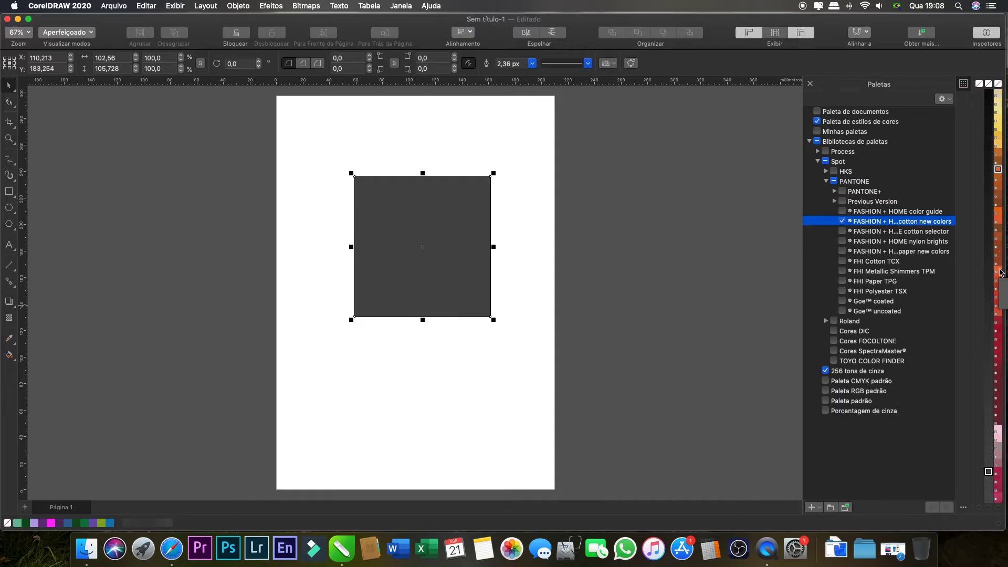
{"action": "scroll", "coordinate": [1001, 272], "scroll_direction": "down", "scroll_amount": 10}
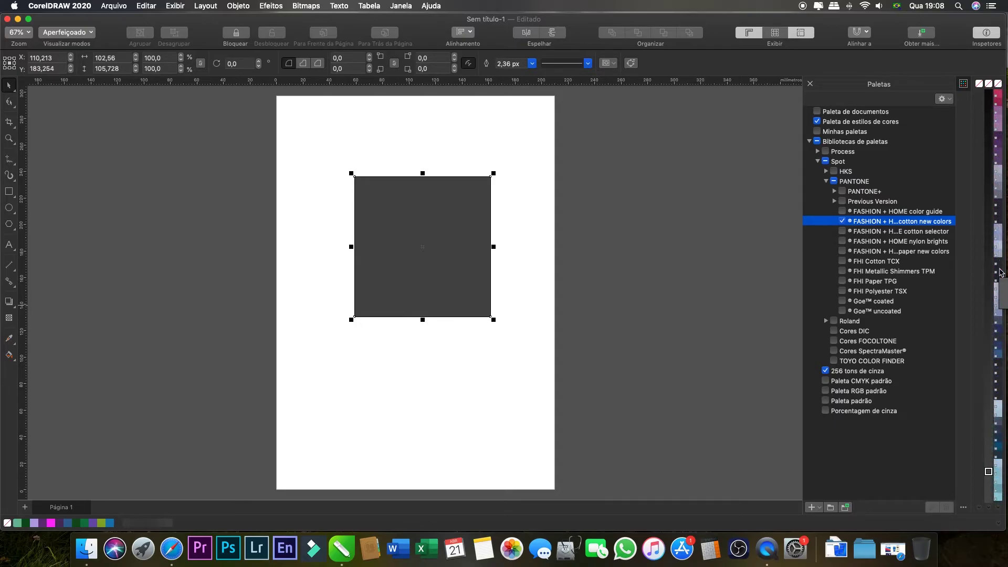
Step: Swap the cotton palette for FHI Metallic Shimmers TPM and try successive reds as the rectangle's fill, ending on crimson
{"action": "left_click", "coordinate": [842, 221]}
{"action": "left_click", "coordinate": [842, 270]}
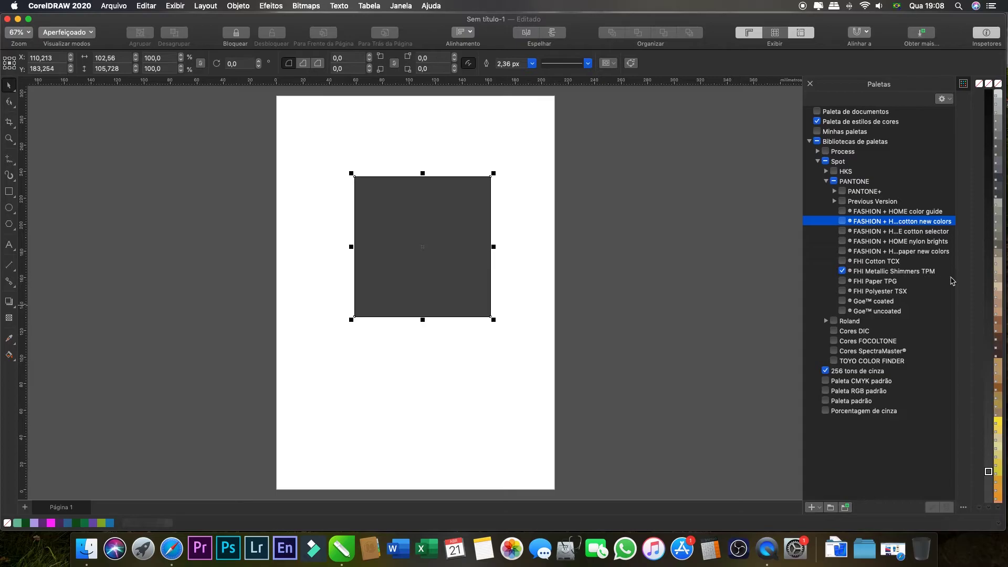
{"action": "scroll", "coordinate": [1000, 299], "scroll_direction": "down", "scroll_amount": 10}
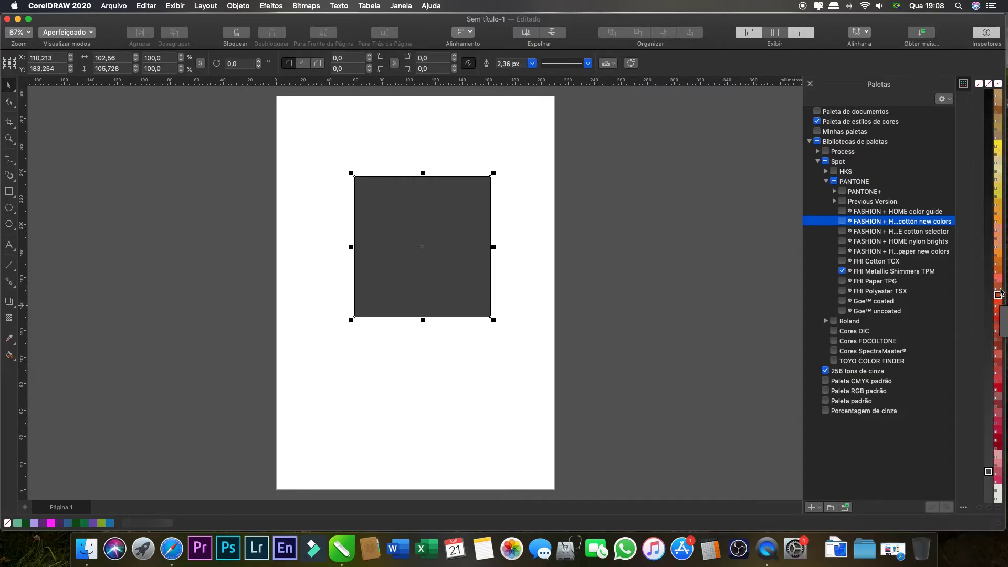
{"action": "left_click", "coordinate": [997, 279]}
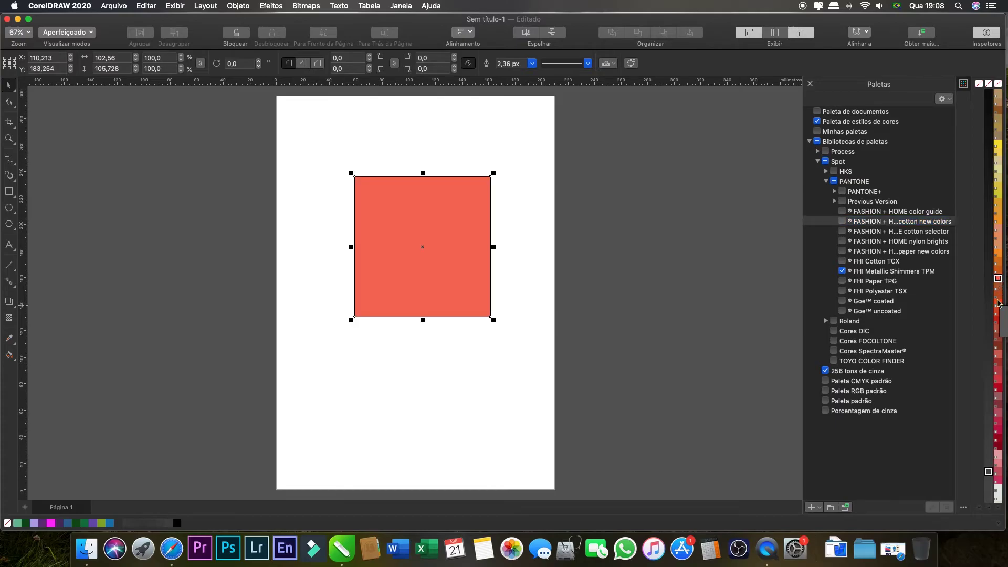
{"action": "left_click", "coordinate": [998, 362]}
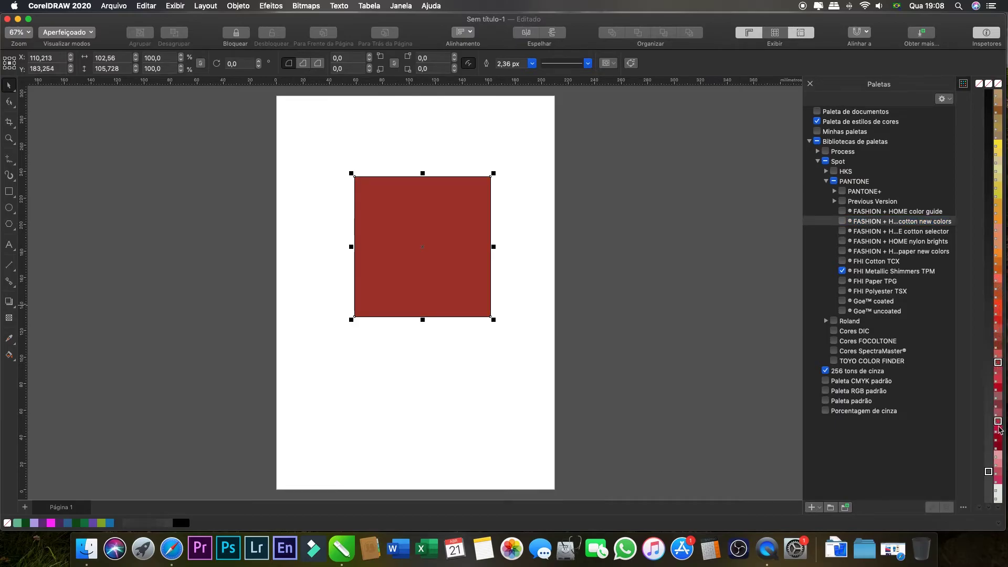
{"action": "left_click", "coordinate": [998, 429]}
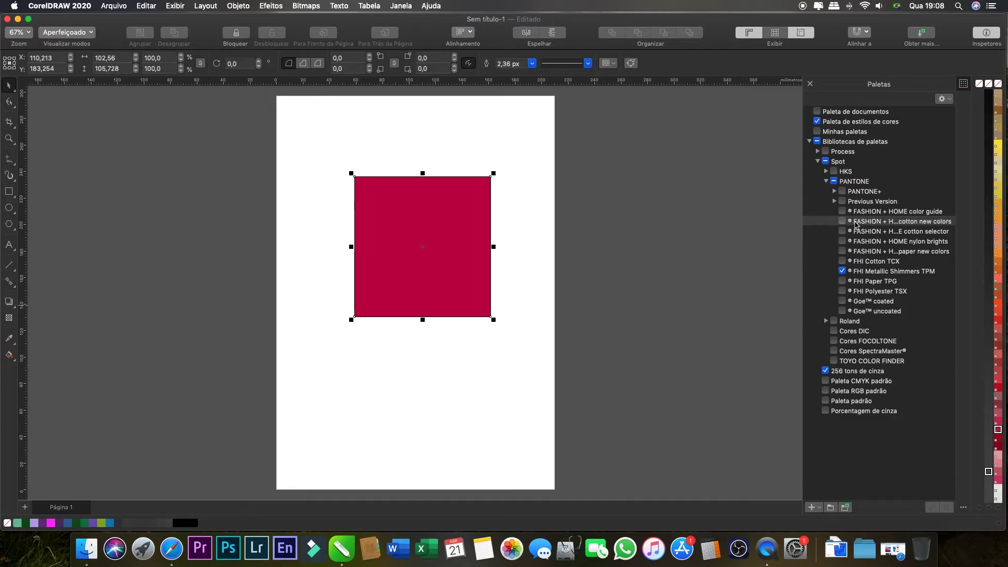
Step: Display the Cores FOCOLTONE spot palette, hide the PANTONE palette, and browse the FOCOLTONE colours
{"action": "left_click", "coordinate": [827, 182]}
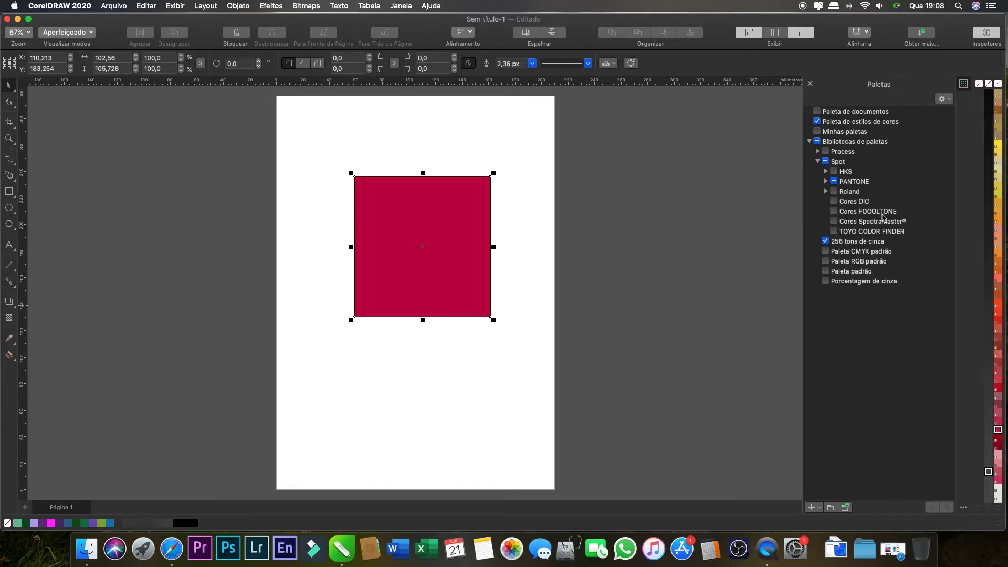
{"action": "left_click", "coordinate": [834, 211]}
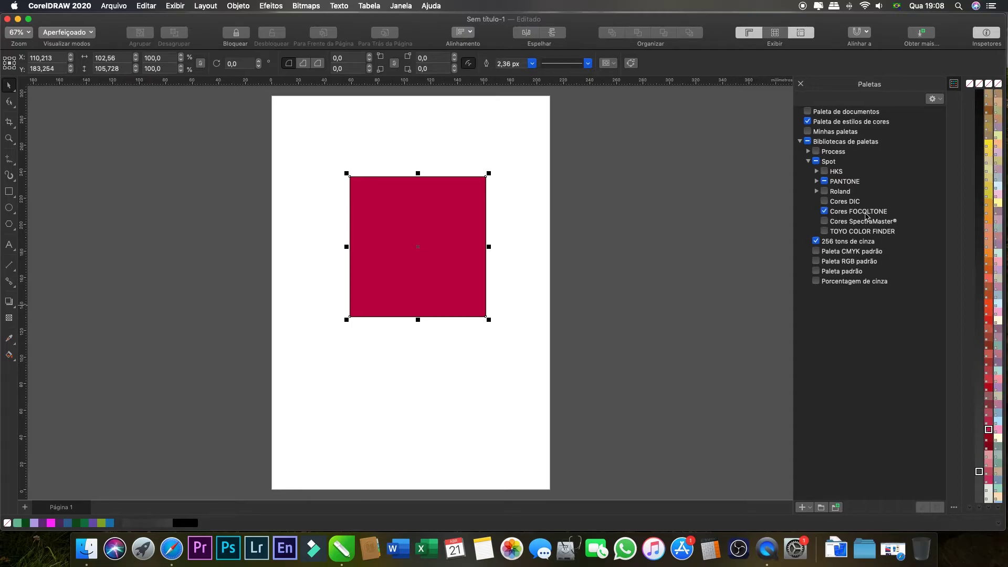
{"action": "left_click", "coordinate": [865, 213]}
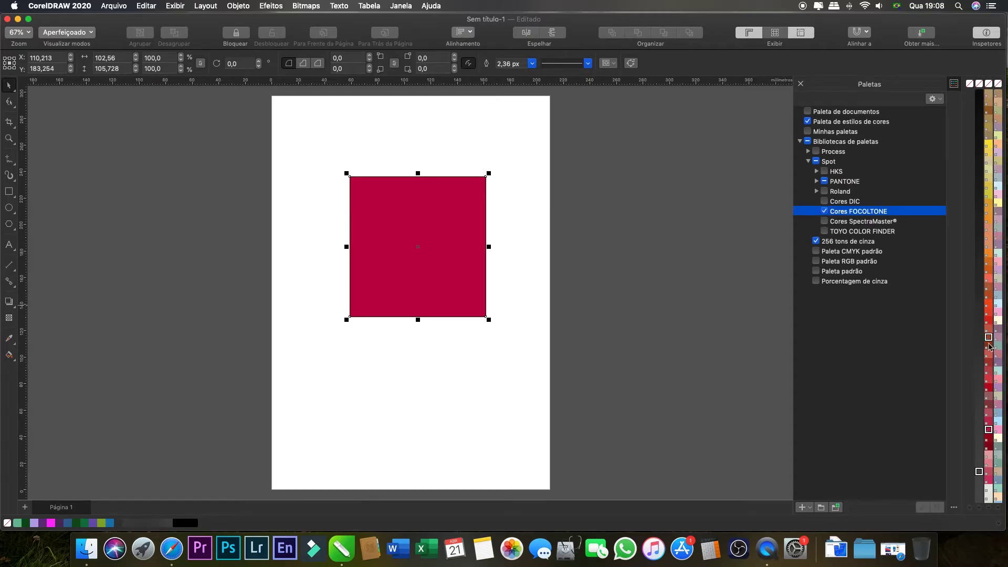
{"action": "left_click", "coordinate": [816, 191]}
{"action": "left_click", "coordinate": [816, 191]}
{"action": "left_click", "coordinate": [816, 182]}
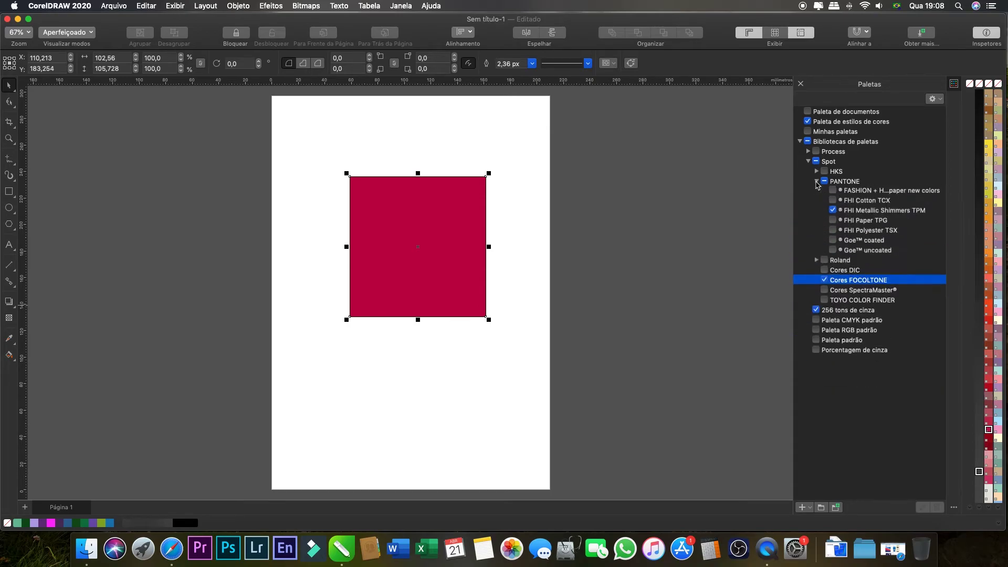
{"action": "left_click", "coordinate": [825, 182]}
{"action": "left_click", "coordinate": [826, 182]}
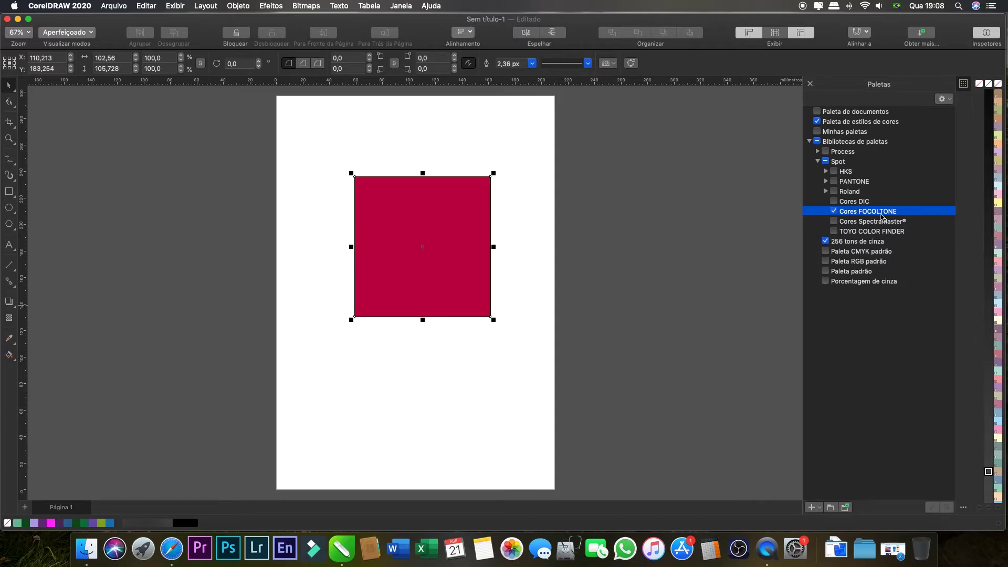
{"action": "scroll", "coordinate": [999, 272], "scroll_direction": "down", "scroll_amount": 10}
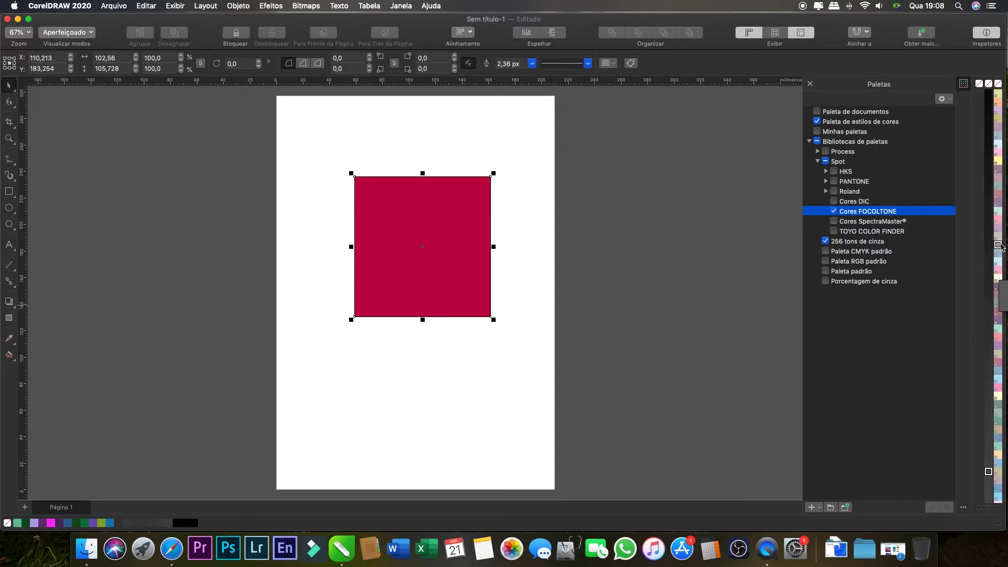
Step: Try Cores FOCOLTONE colours such as light purple and pale green as the rectangle's fill, ending on dark teal
{"action": "left_click", "coordinate": [998, 229]}
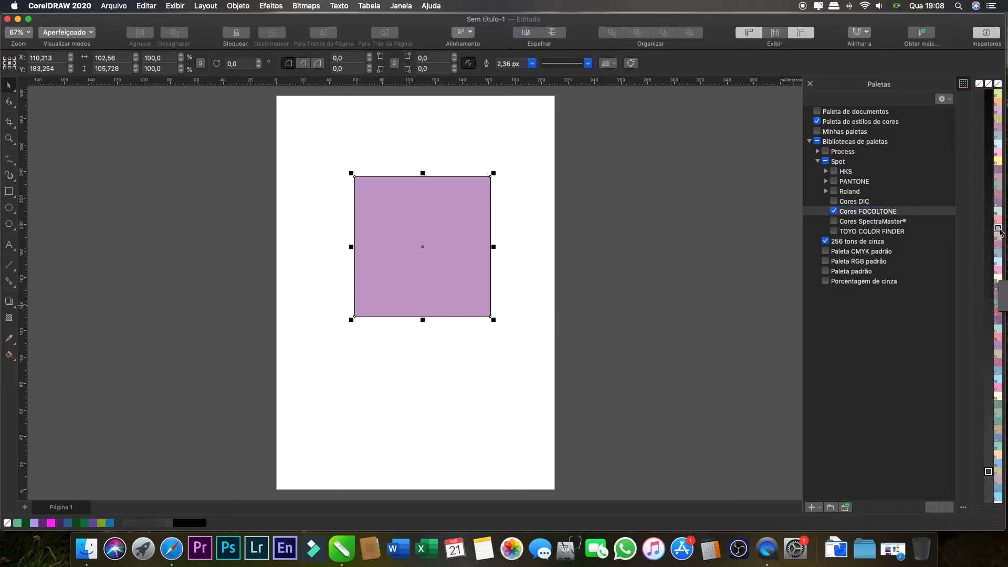
{"action": "left_click", "coordinate": [998, 211]}
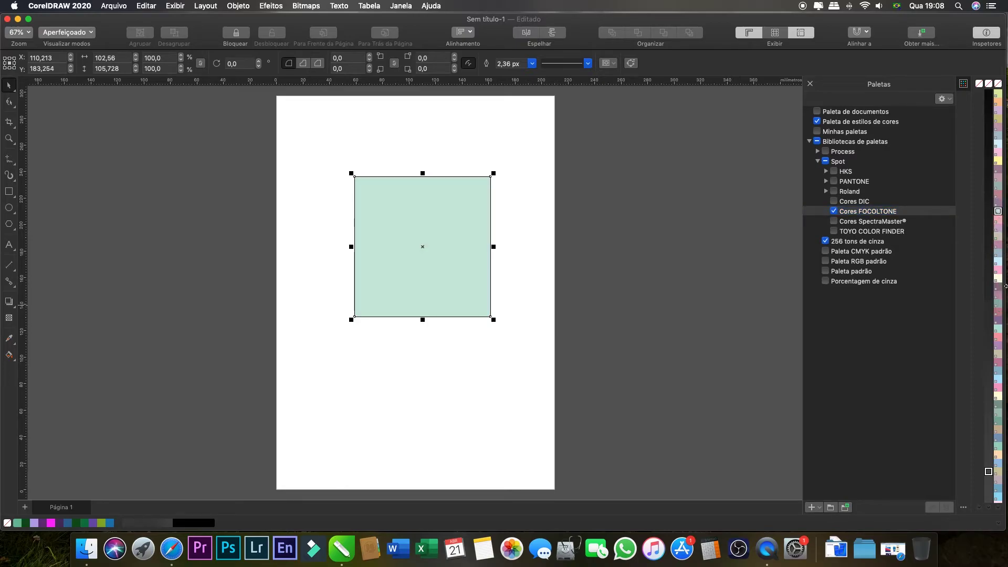
{"action": "scroll", "coordinate": [997, 373], "scroll_direction": "down", "scroll_amount": 10}
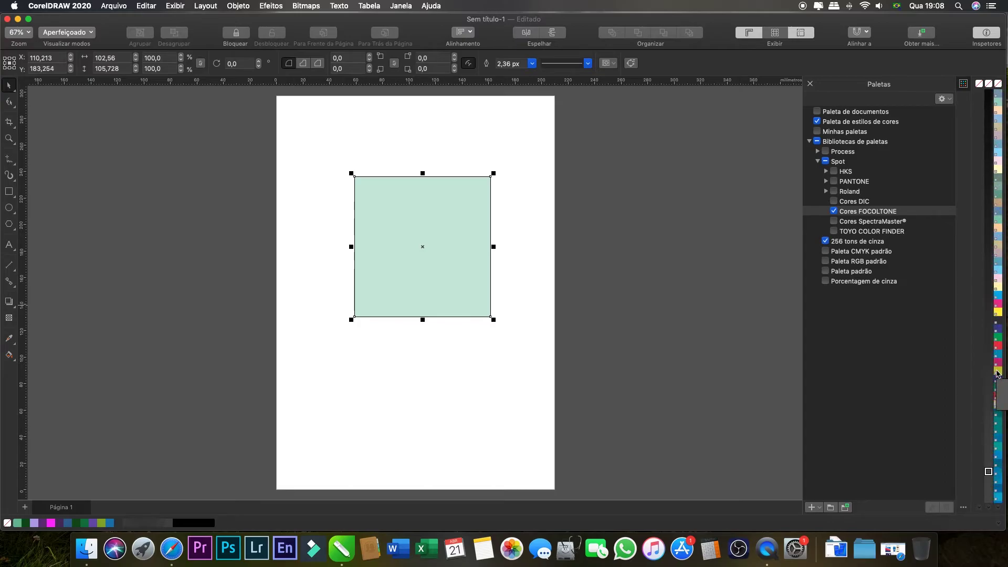
{"action": "scroll", "coordinate": [997, 373], "scroll_direction": "down", "scroll_amount": 3}
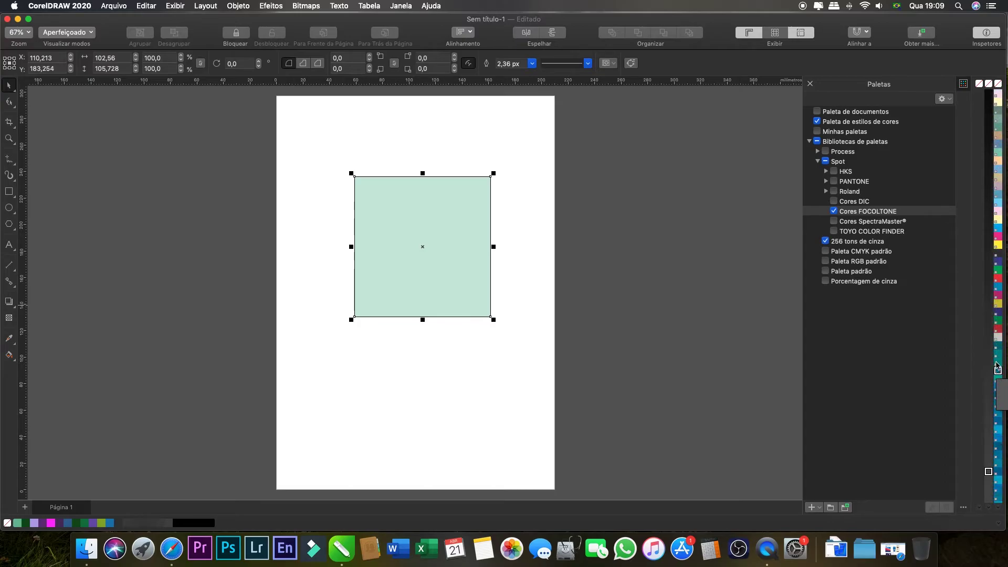
{"action": "left_click", "coordinate": [997, 237]}
{"action": "left_click", "coordinate": [997, 346]}
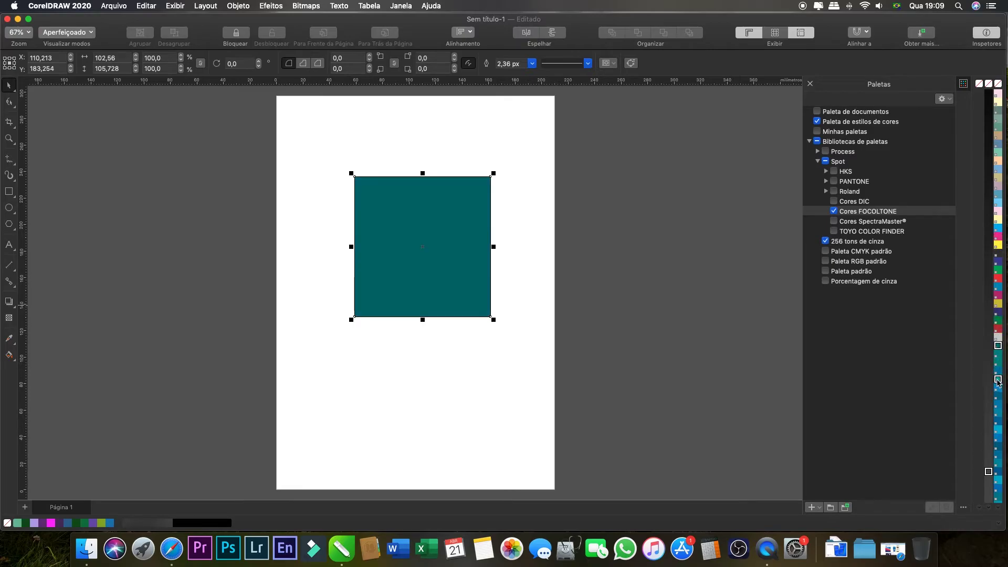
Step: Display Paleta RGB padrão in place of Cores FOCOLTONE and 256 tons de cinza, and close the palette manager
{"action": "left_click", "coordinate": [835, 211]}
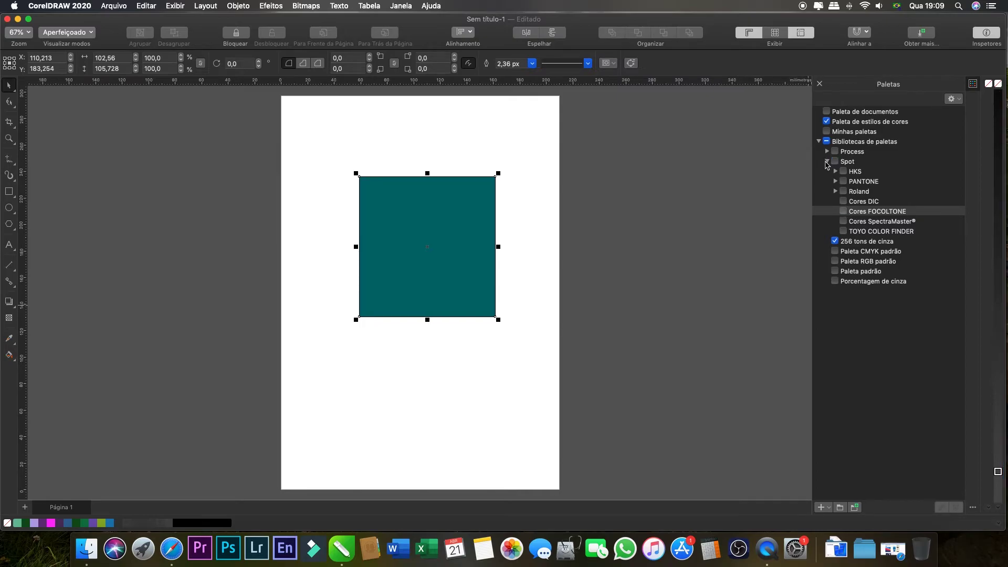
{"action": "left_click", "coordinate": [827, 162]}
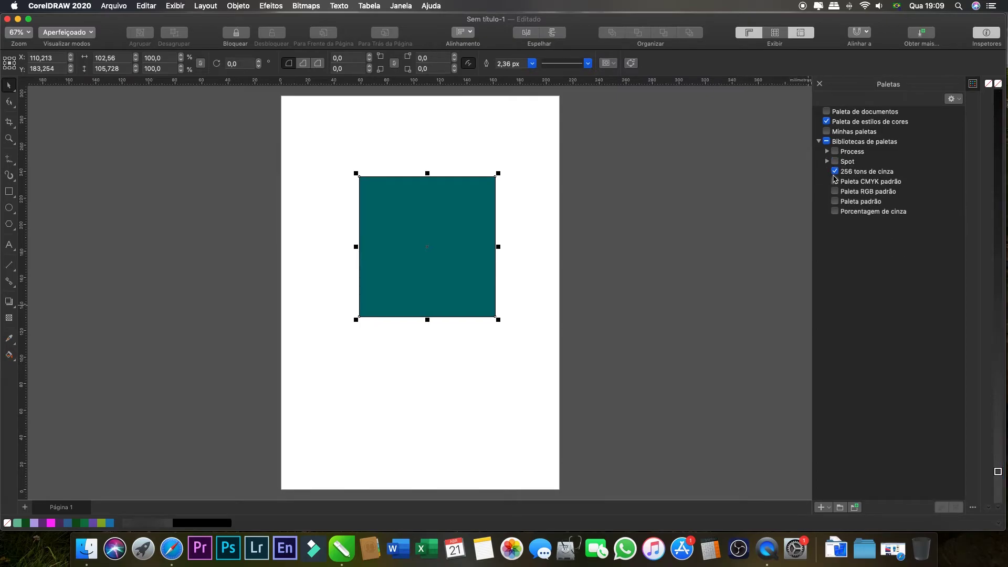
{"action": "left_click", "coordinate": [835, 172]}
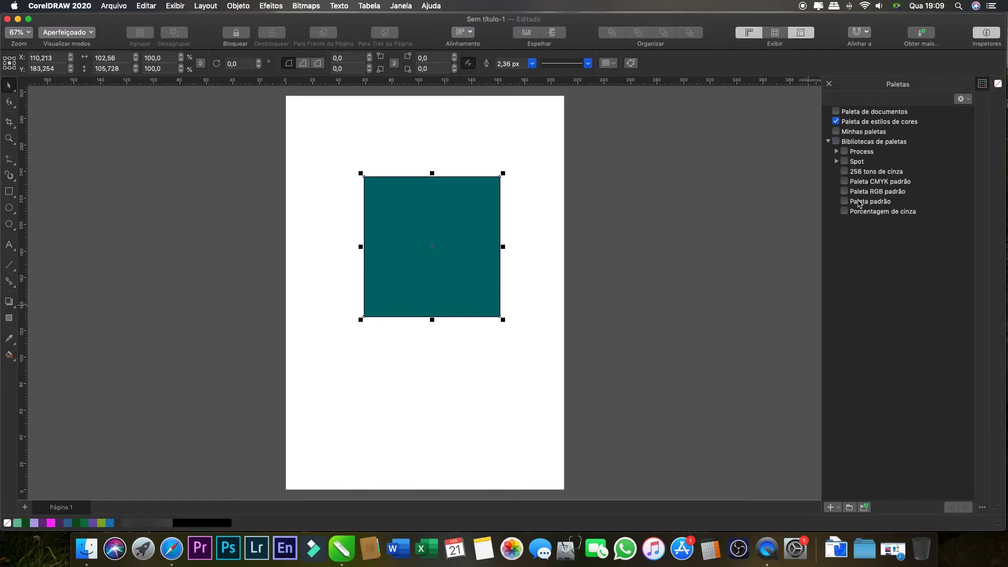
{"action": "left_click", "coordinate": [844, 192]}
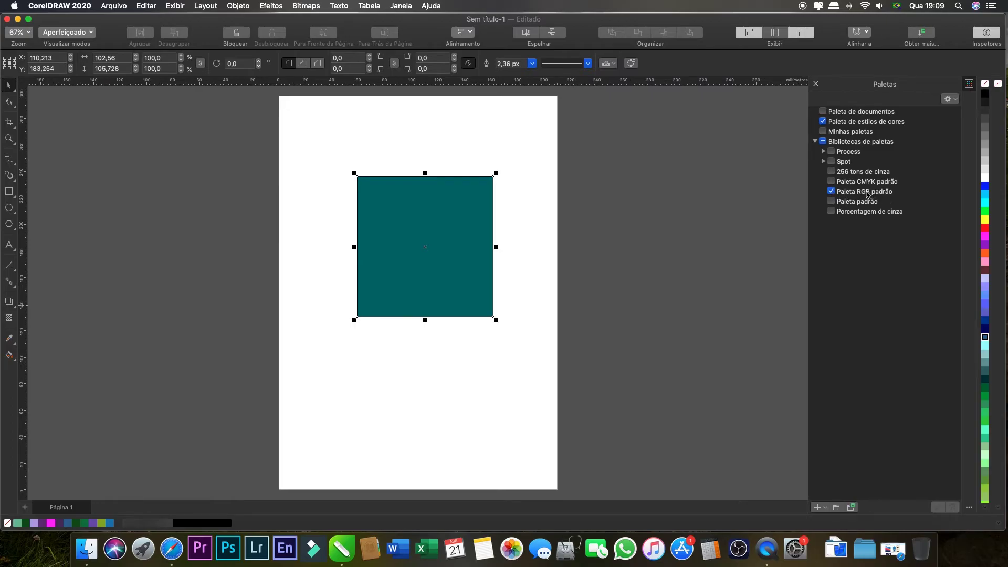
{"action": "left_click", "coordinate": [871, 193]}
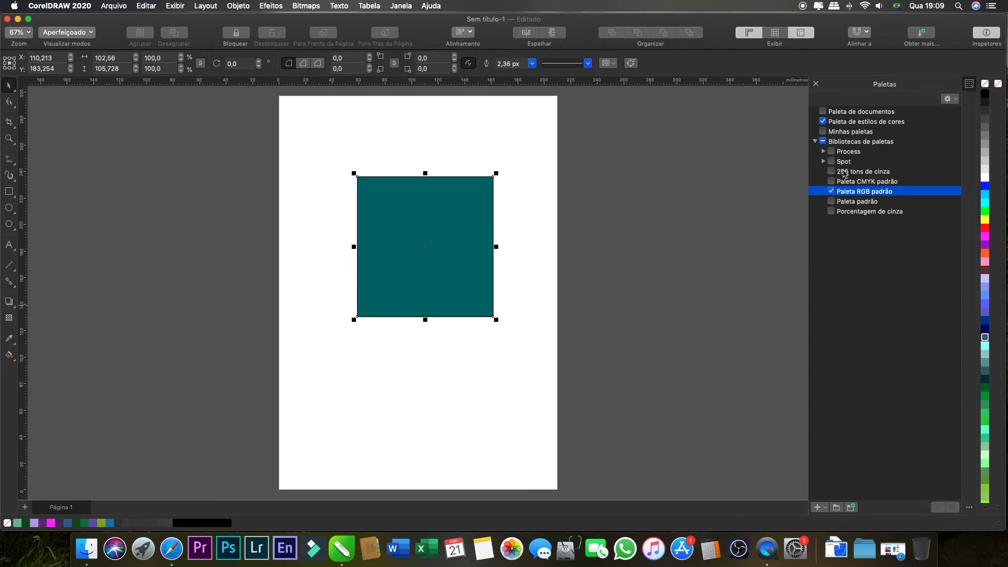
{"action": "left_click", "coordinate": [823, 161]}
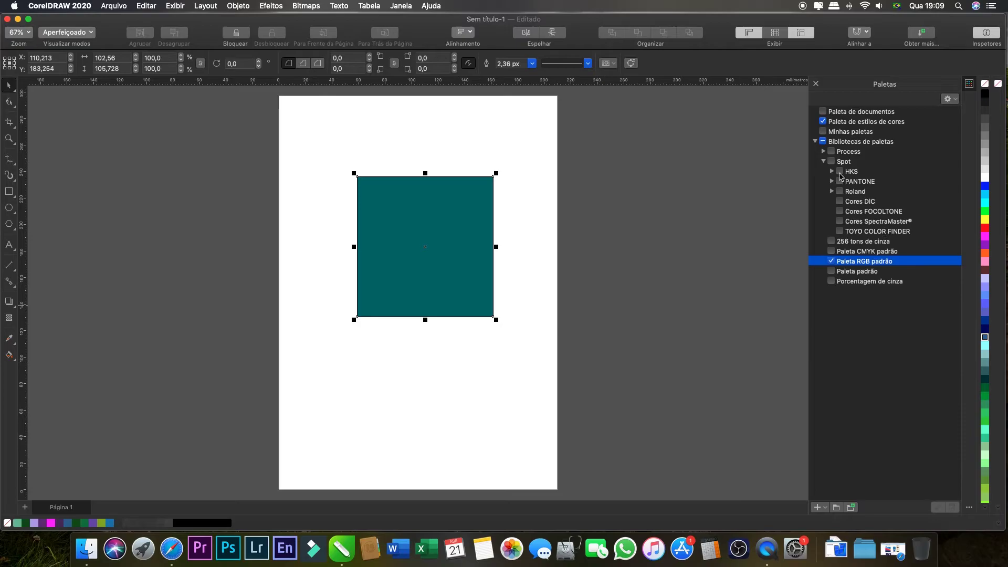
{"action": "left_click", "coordinate": [823, 161]}
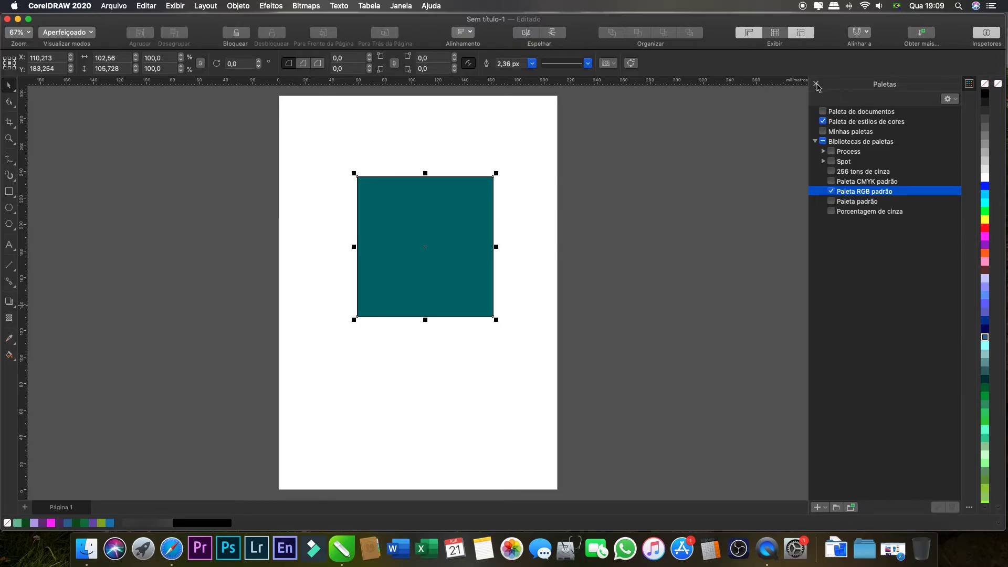
{"action": "left_click", "coordinate": [816, 84]}
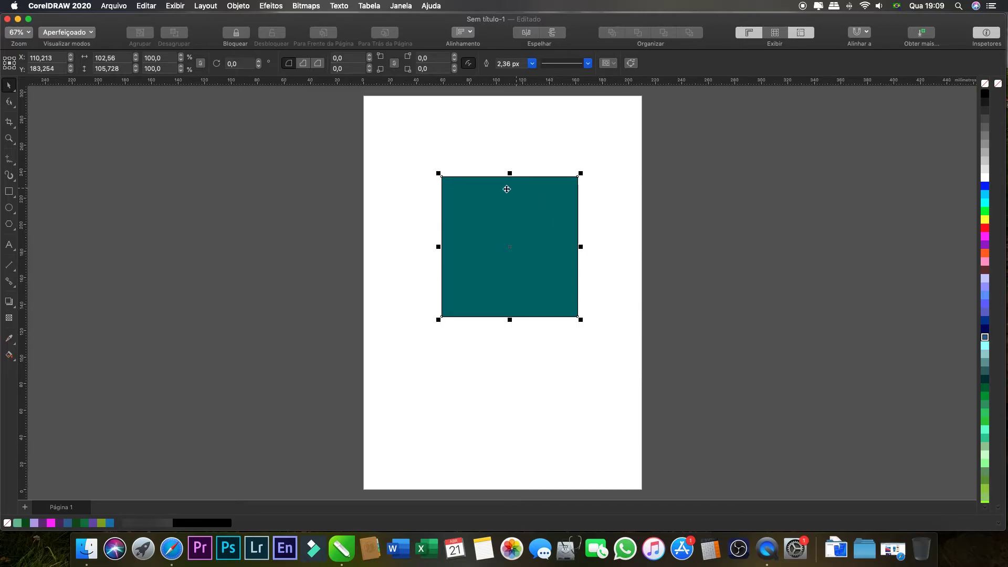
Step: Arrange two copies of the teal rectangle diagonally, the lower one at about X 140.7, Y 138.9 mm, and fill that one bright purple
{"action": "left_click", "coordinate": [477, 379]}
{"action": "left_click", "coordinate": [512, 256]}
{"action": "left_click_drag", "start_coordinate": [477, 287], "coordinate": [579, 344]}
{"action": "scroll", "coordinate": [981, 425], "scroll_direction": "down", "scroll_amount": 10}
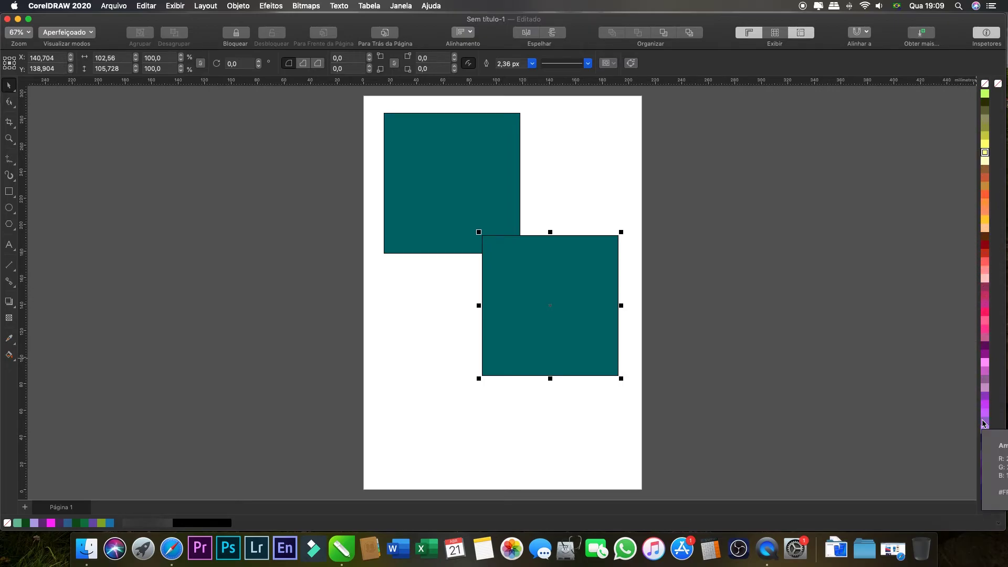
{"action": "left_click", "coordinate": [985, 405]}
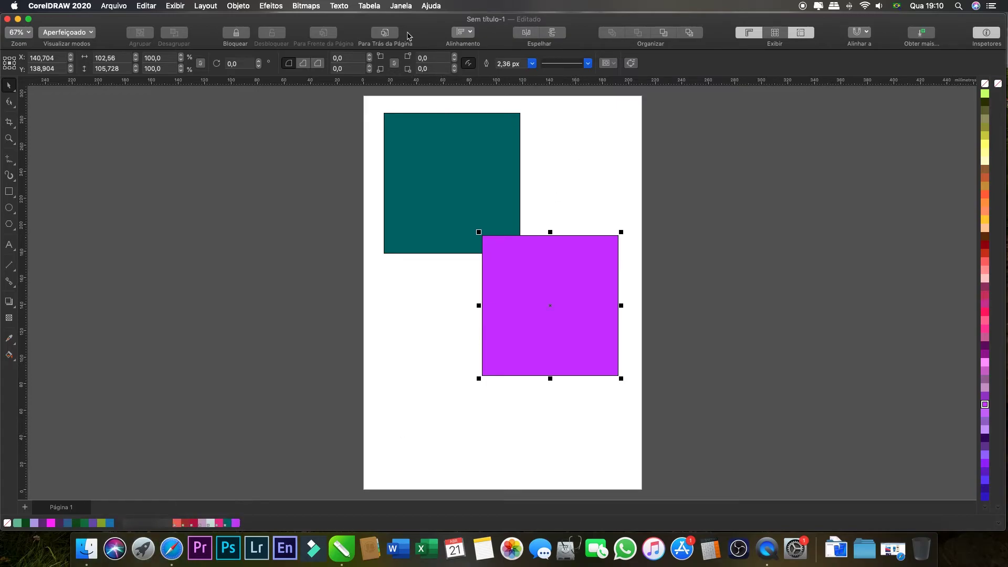
Step: Check the Paleta de documentos entry among the colour palettes and look over the document palette's colours
{"action": "left_click", "coordinate": [401, 6]}
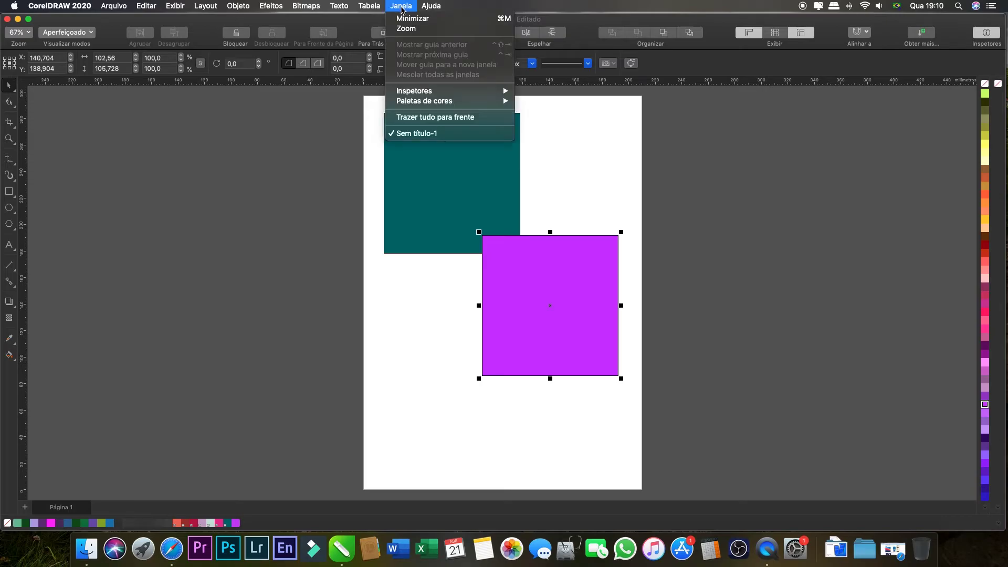
{"action": "mouse_move", "coordinate": [453, 104]}
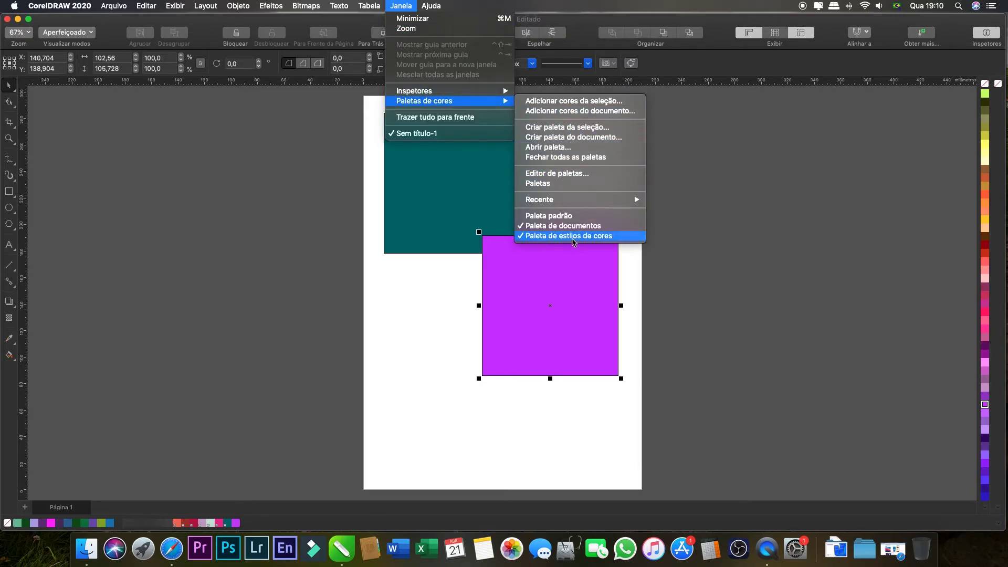
{"action": "left_click", "coordinate": [598, 229]}
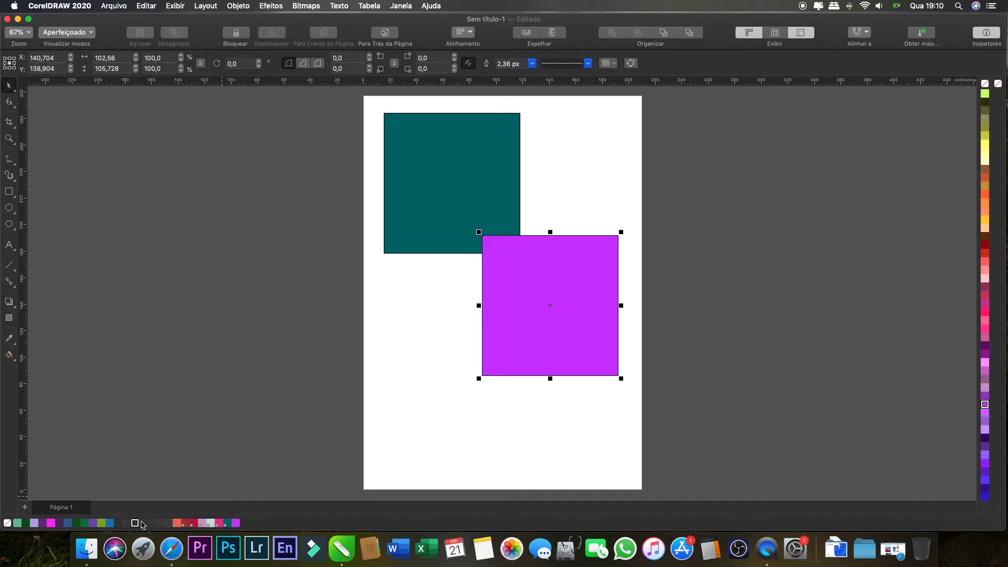
Step: Move the bright purple rectangle up beside the teal one, to about X 145.9, Y 210.2 mm
{"action": "key", "text": "Escape"}
{"action": "left_click", "coordinate": [435, 183]}
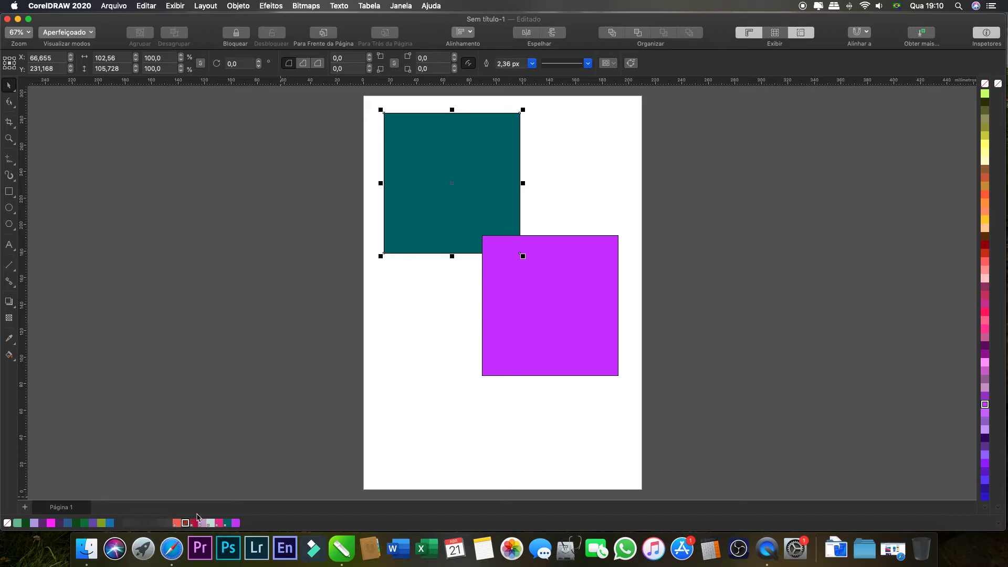
{"action": "left_click", "coordinate": [471, 342]}
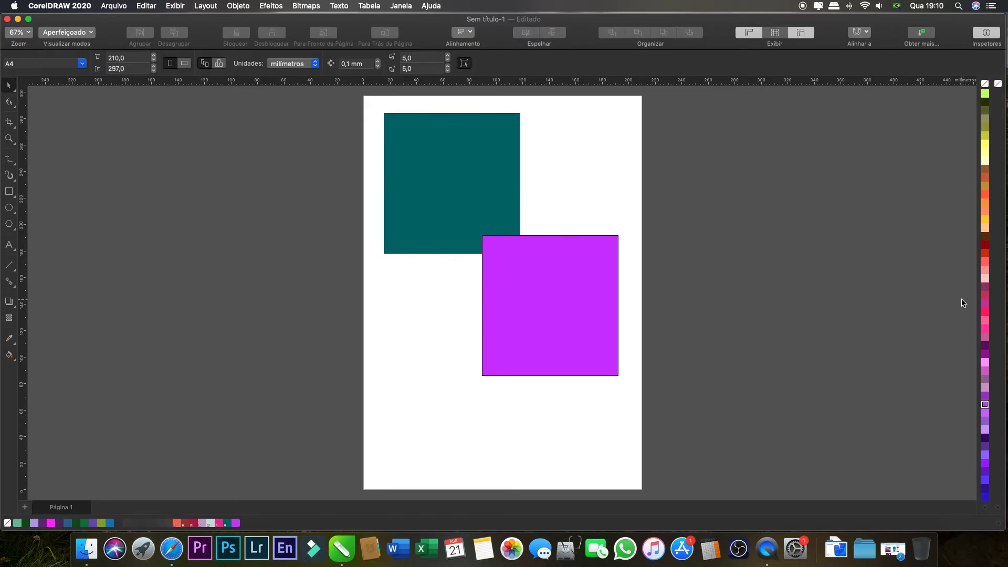
{"action": "left_click", "coordinate": [515, 209]}
{"action": "key", "text": "Tab"}
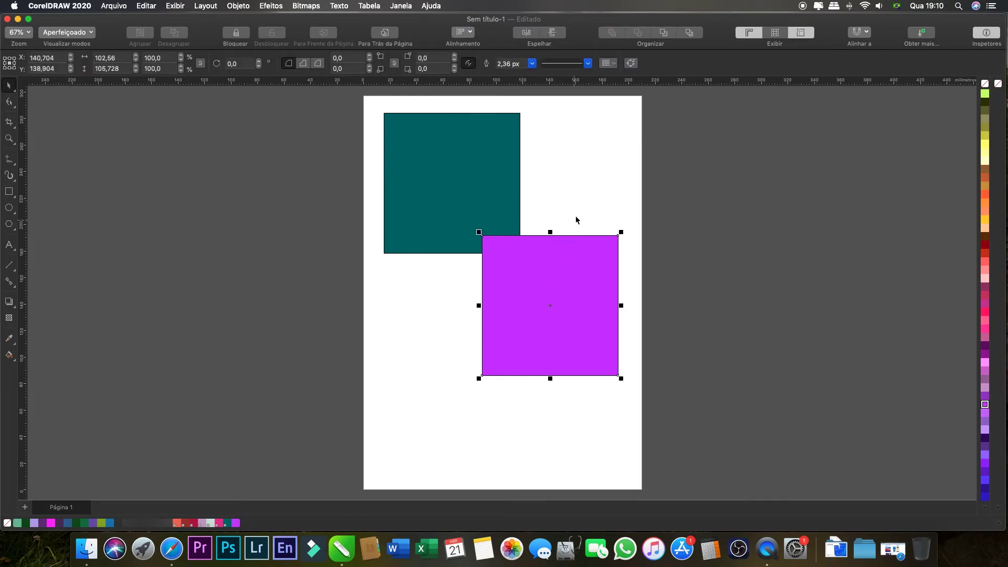
{"action": "left_click_drag", "start_coordinate": [524, 291], "coordinate": [525, 205]}
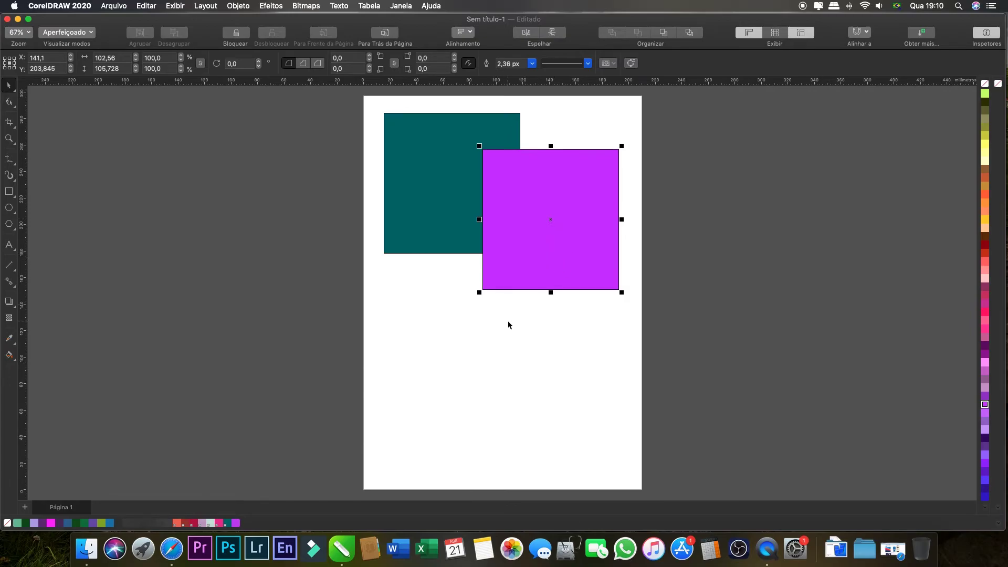
{"action": "left_click_drag", "start_coordinate": [518, 230], "coordinate": [522, 206]}
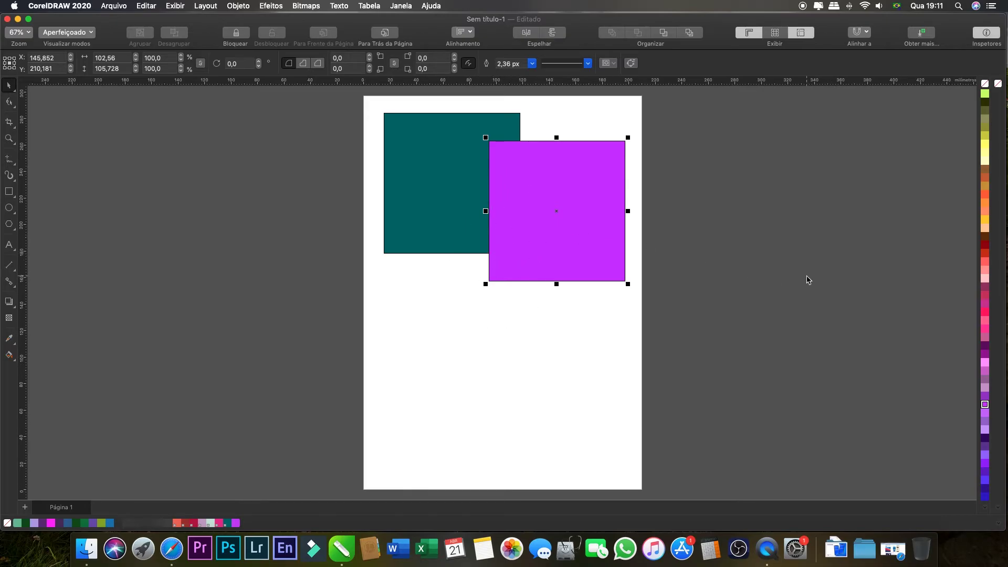
Step: Try red from the RGB palette on the moved rectangle, followed by document-palette colours bright purple, pink and muted violet
{"action": "left_click", "coordinate": [984, 253]}
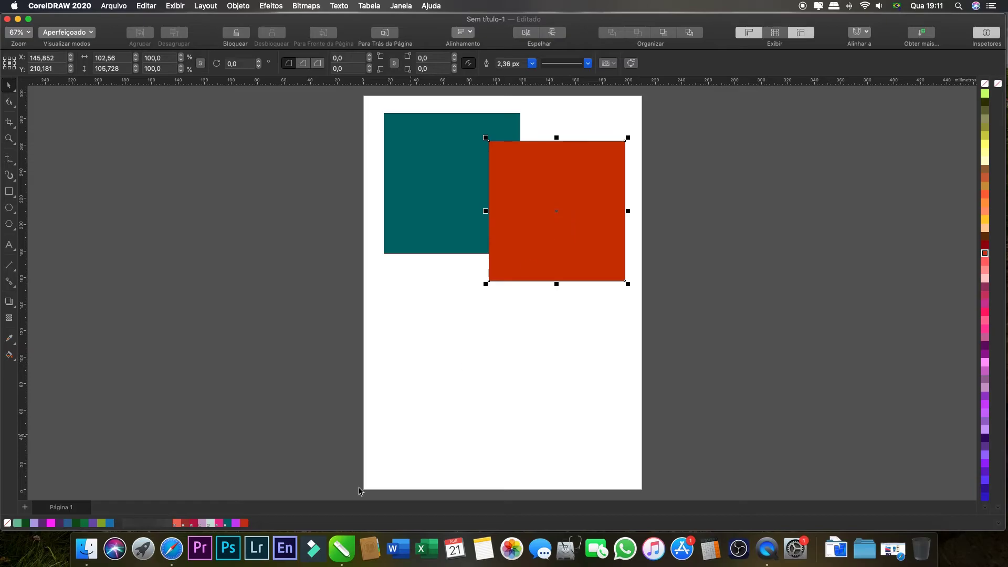
{"action": "left_click", "coordinate": [235, 523]}
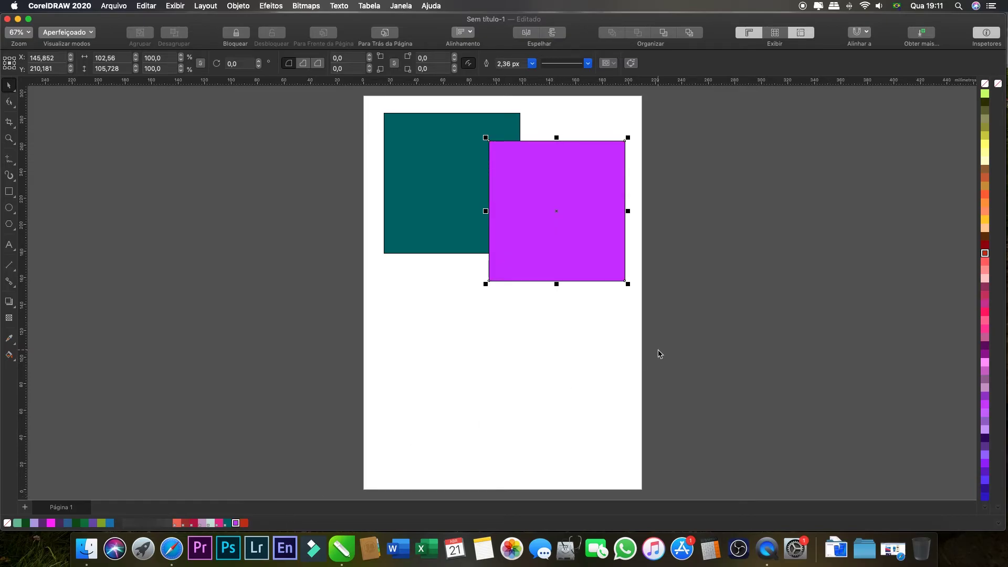
{"action": "left_click", "coordinate": [218, 522]}
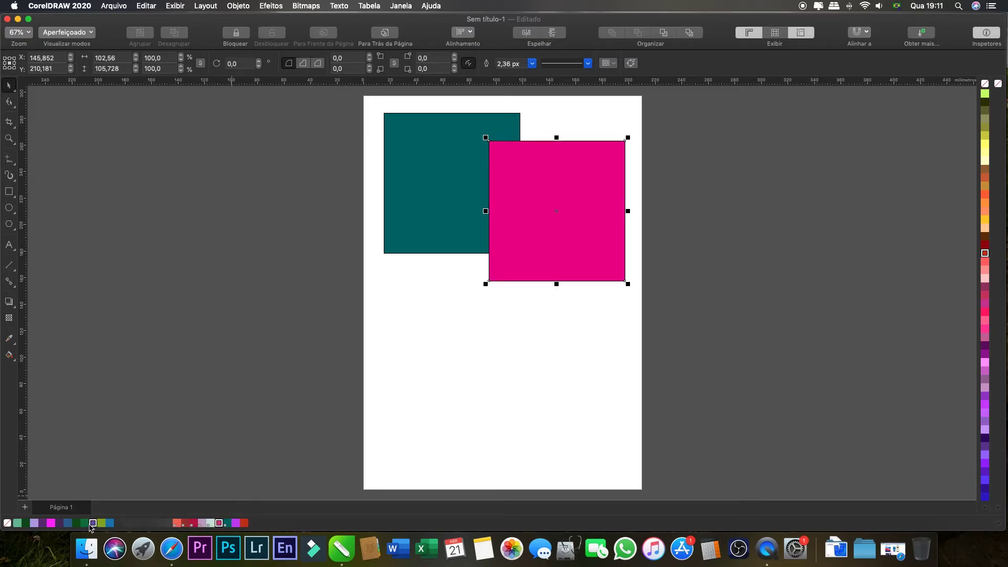
{"action": "left_click", "coordinate": [102, 524]}
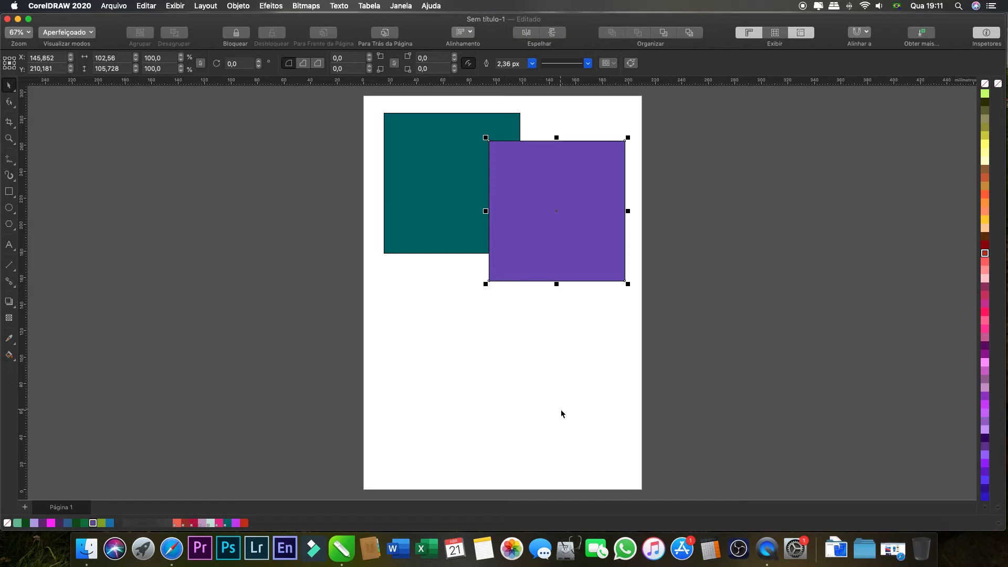
Step: Move the violet rectangle to about X 118.5, Y 190 mm and fill it with dark purple #86008E from the RGB palette's purple shades
{"action": "left_click_drag", "start_coordinate": [550, 250], "coordinate": [529, 264]}
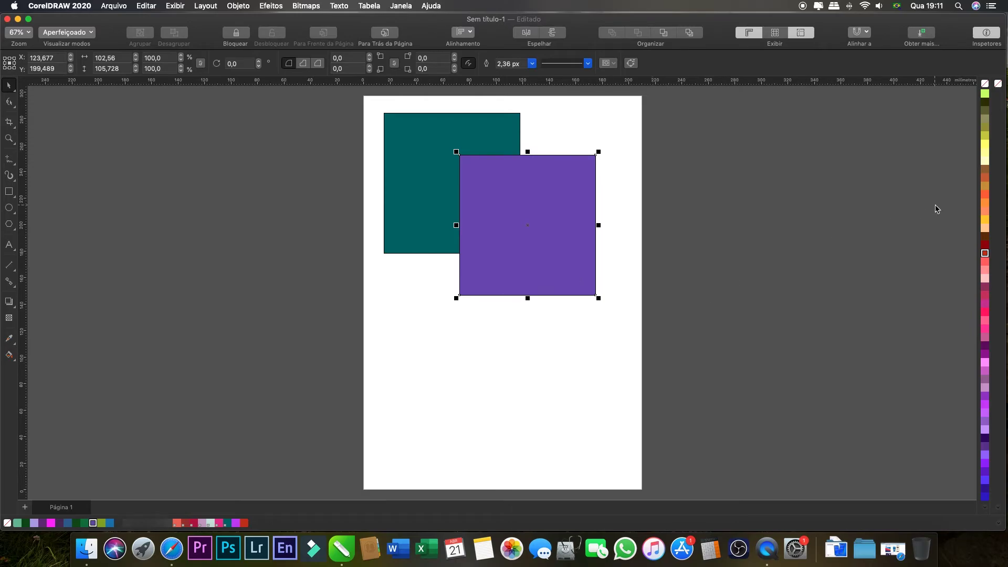
{"action": "scroll", "coordinate": [986, 200], "scroll_direction": "up", "scroll_amount": 5}
{"action": "left_click", "coordinate": [986, 197]}
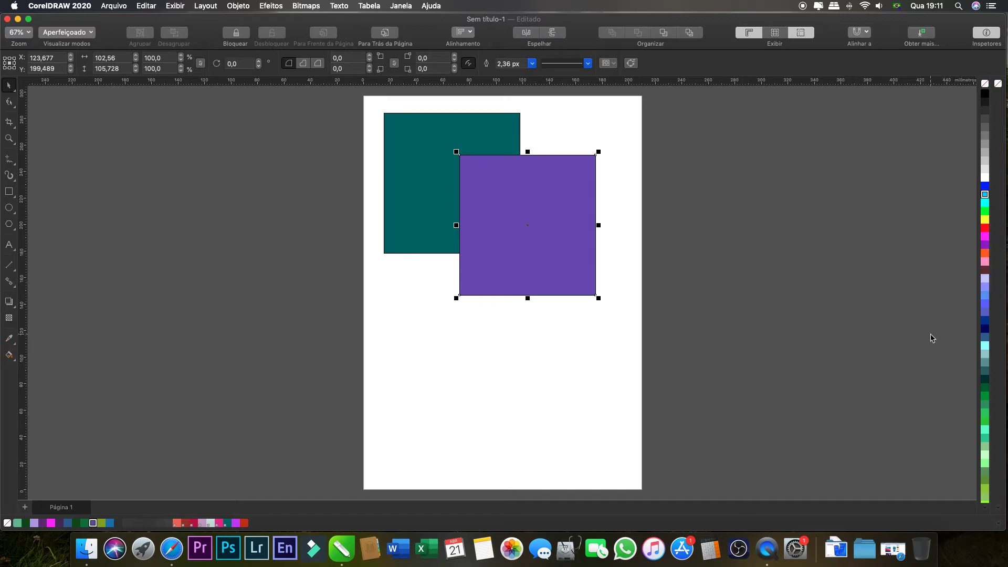
{"action": "left_click", "coordinate": [521, 329]}
{"action": "left_click", "coordinate": [529, 261]}
{"action": "left_click_drag", "start_coordinate": [553, 238], "coordinate": [546, 250]}
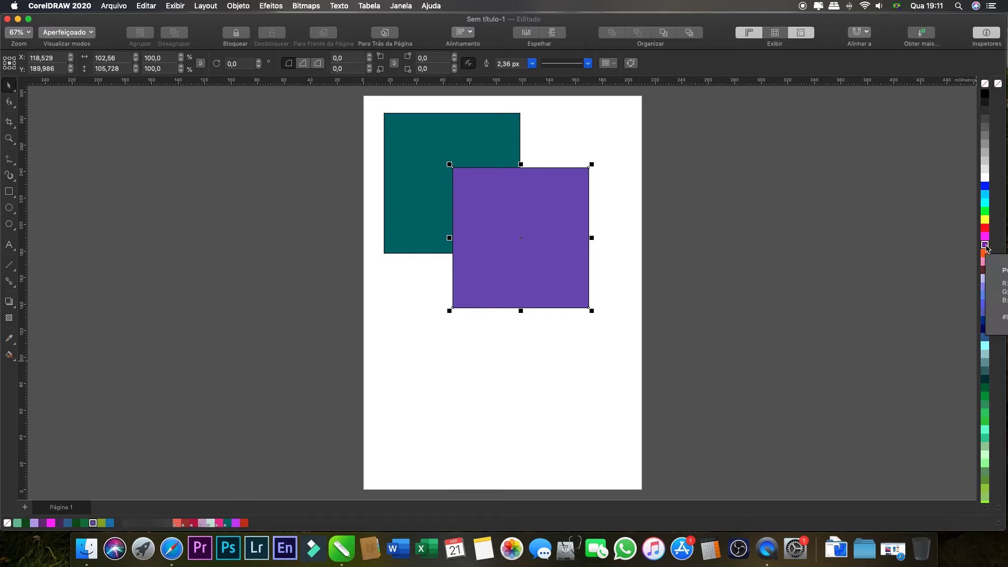
{"action": "left_click", "coordinate": [984, 245]}
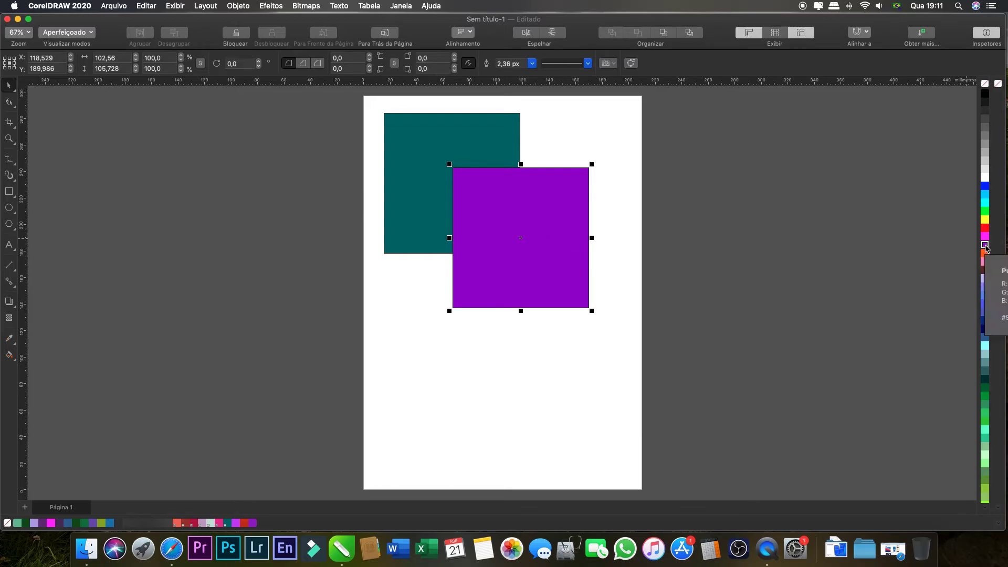
{"action": "left_click_drag", "start_coordinate": [985, 246], "coordinate": [958, 262]}
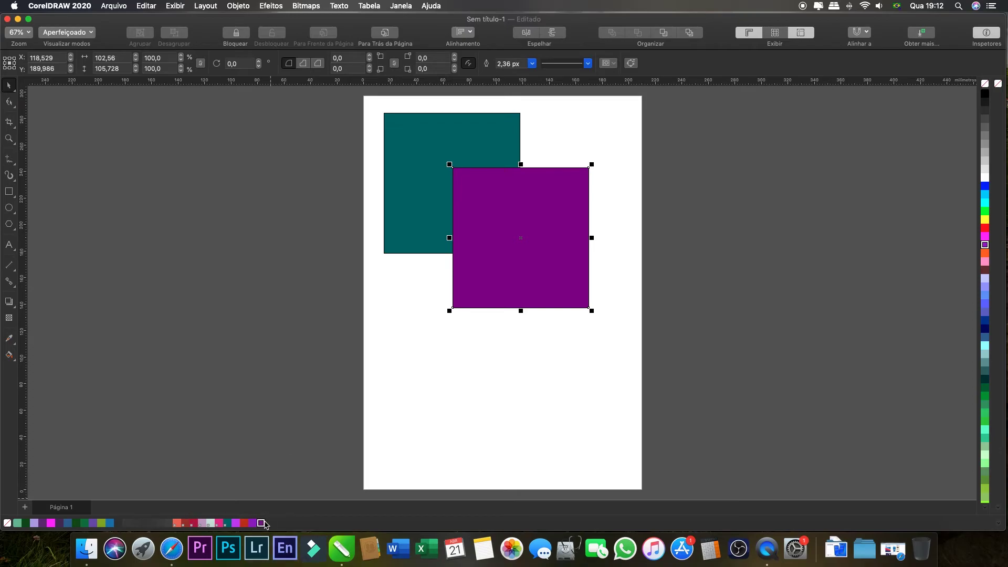
Step: Shrink the window to read the colour details of the newest document-palette swatch, and enlarge it again to fill the screen
{"action": "left_click", "coordinate": [29, 19]}
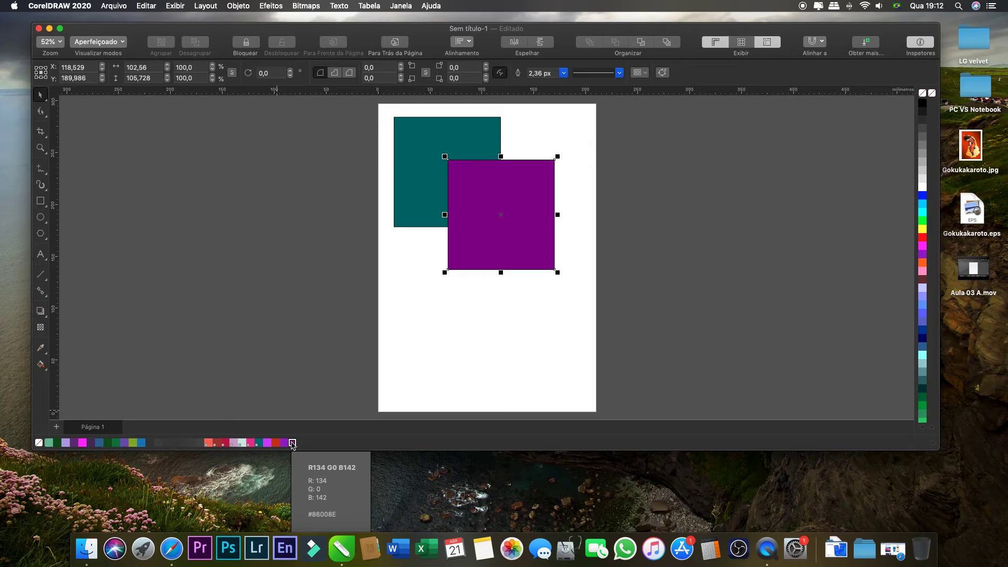
{"action": "left_click_drag", "start_coordinate": [132, 32], "coordinate": [101, 24]}
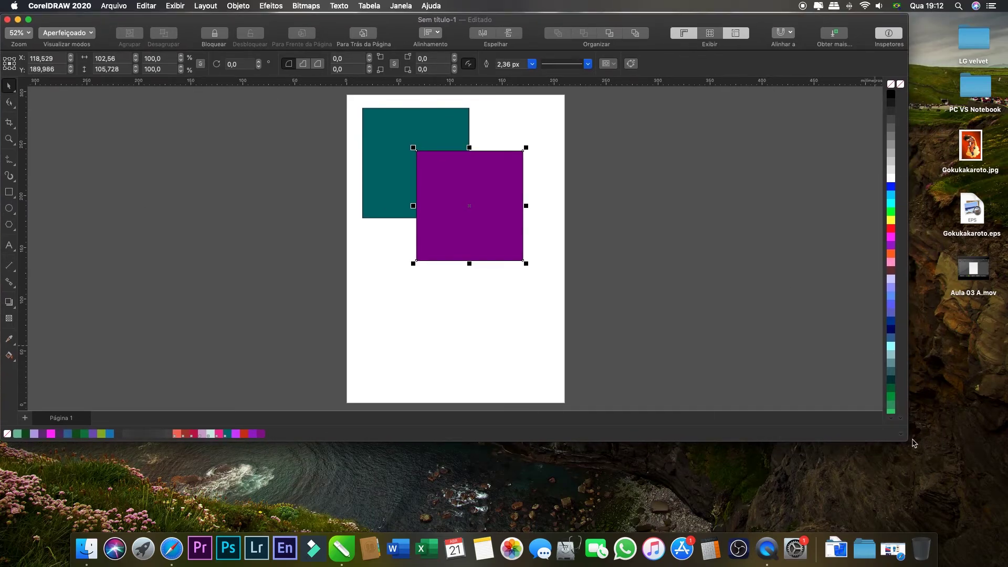
{"action": "left_click_drag", "start_coordinate": [907, 441], "coordinate": [1005, 530]}
{"action": "left_click", "coordinate": [606, 371]}
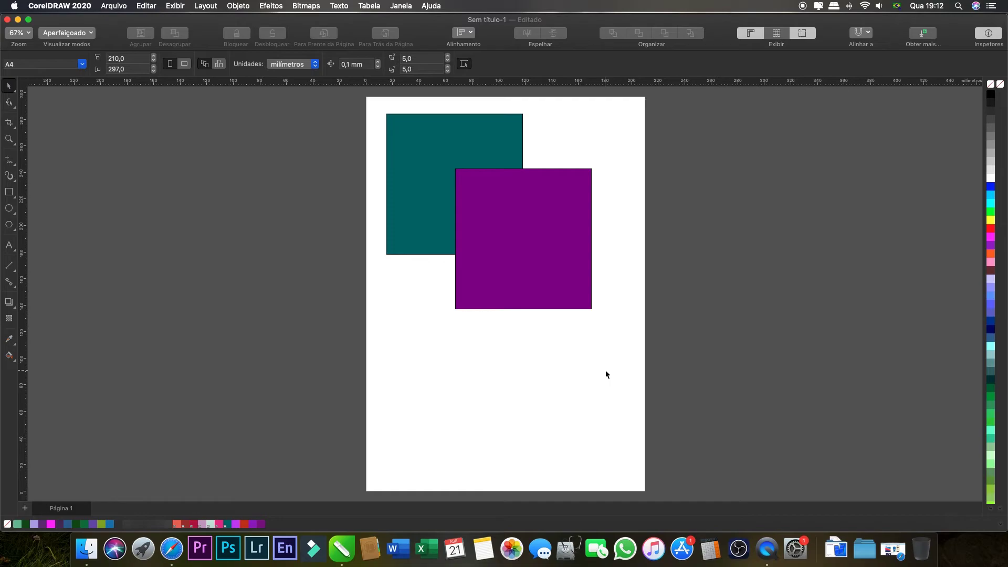
Step: Move the dark purple rectangle to about X 107.5, Y 161.1 mm and leave it selected
{"action": "left_click", "coordinate": [561, 261]}
{"action": "left_click_drag", "start_coordinate": [567, 217], "coordinate": [553, 252]}
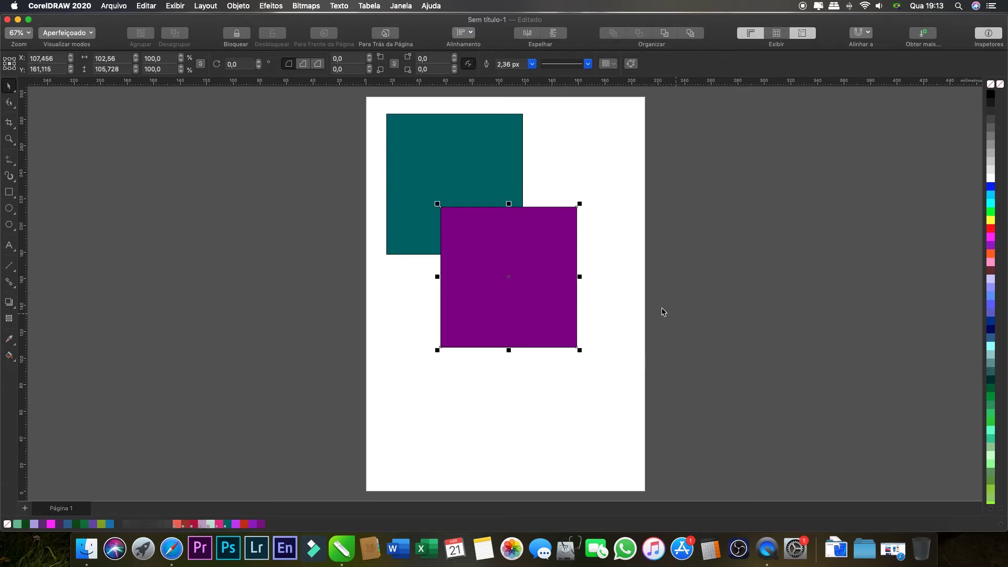
{"action": "left_click", "coordinate": [627, 348]}
{"action": "left_click", "coordinate": [495, 240]}
{"action": "left_click", "coordinate": [677, 258]}
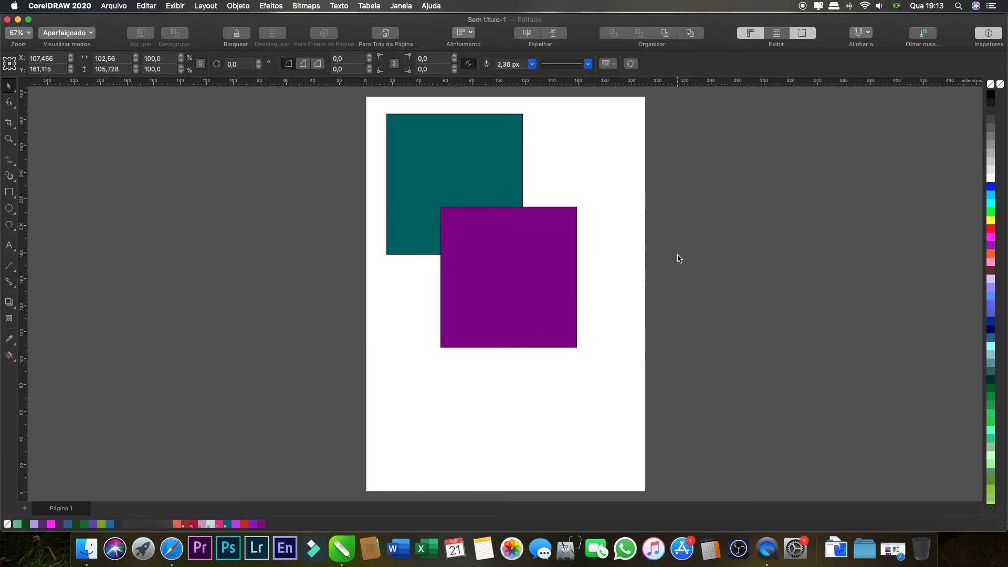
{"action": "left_click", "coordinate": [526, 317]}
Step: Switch to Safari's Colors From Image page and upload 1lg-g4.jpg from the Transferências folder
{"action": "left_click", "coordinate": [899, 540]}
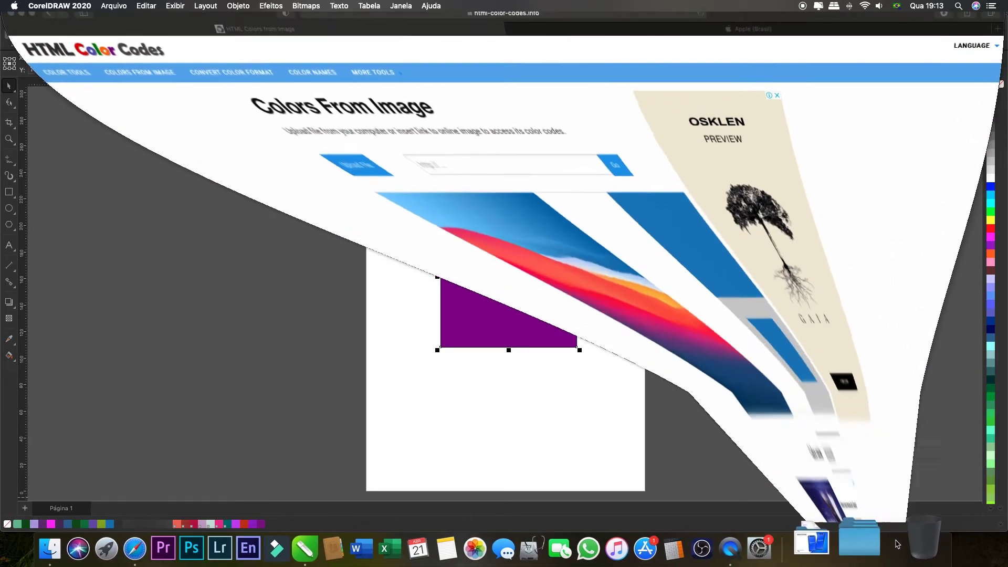
{"action": "left_click", "coordinate": [244, 183]}
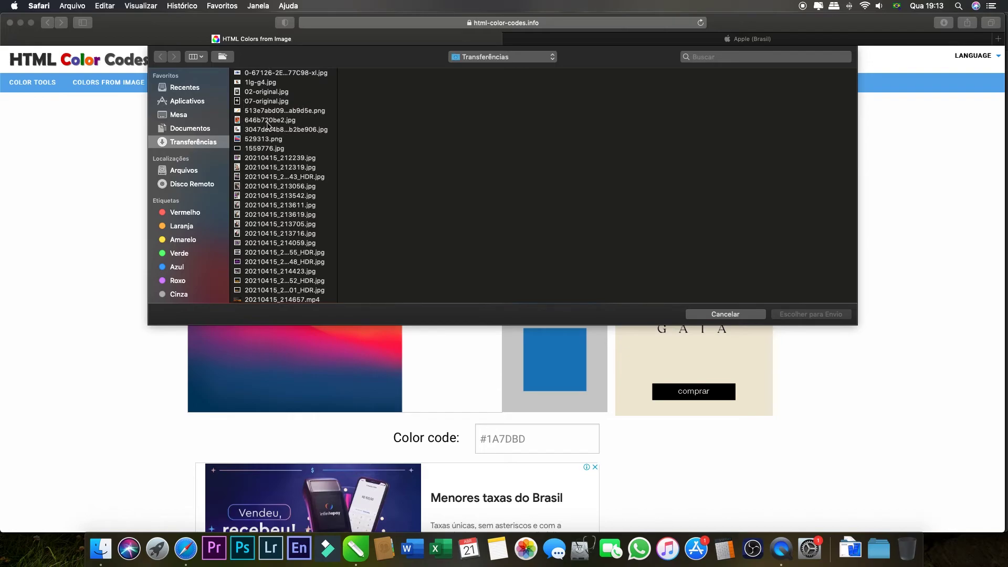
{"action": "left_click", "coordinate": [246, 102]}
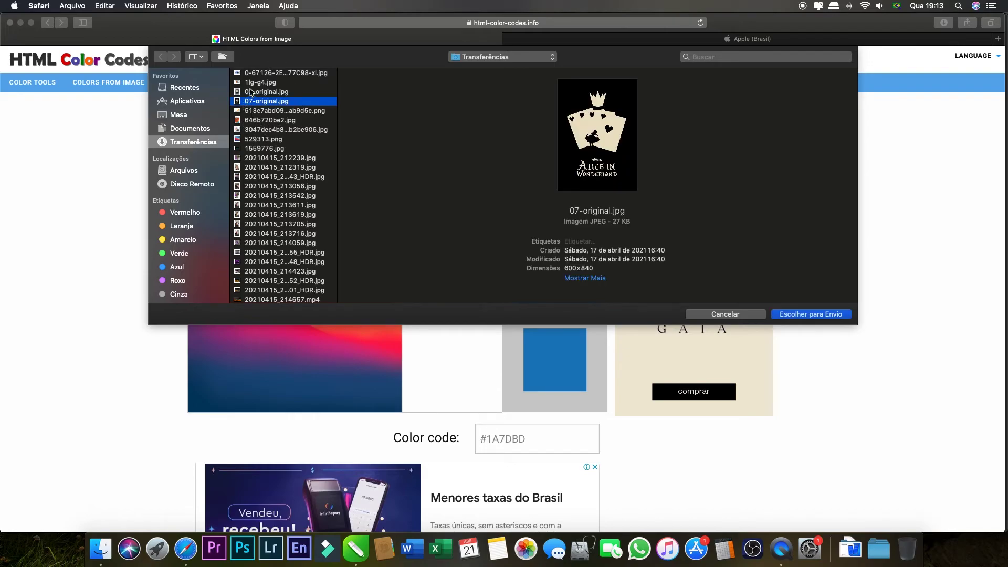
{"action": "left_click", "coordinate": [252, 93]}
{"action": "left_click", "coordinate": [254, 83]}
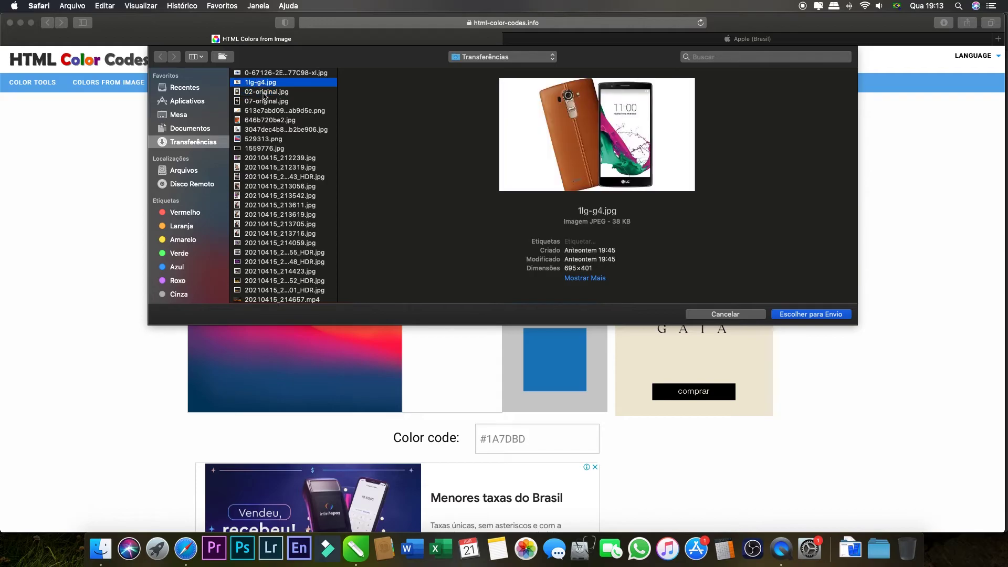
{"action": "left_click", "coordinate": [804, 316]}
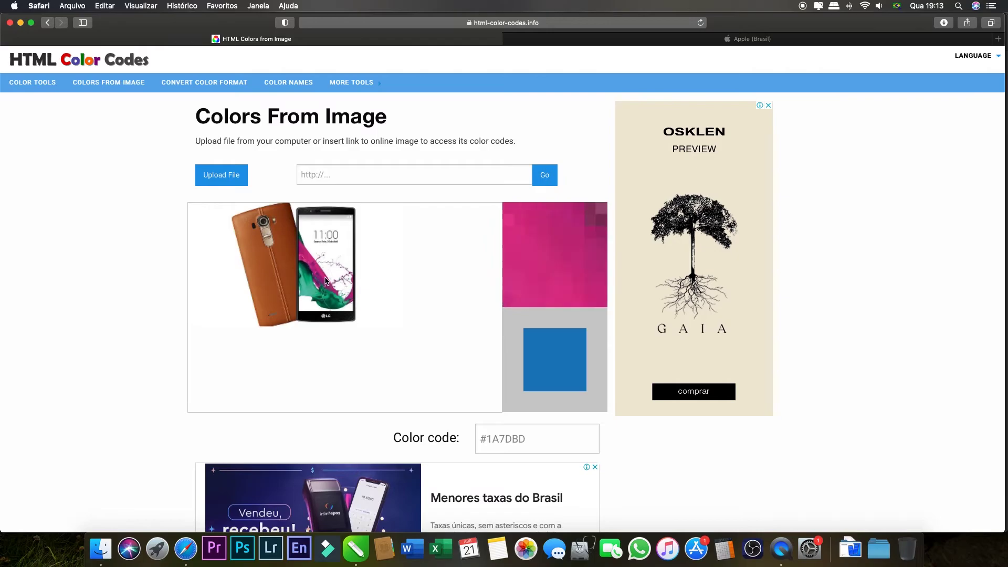
Step: Sample the phone's brown leather back in the image, select its colour code #A65424, and return to CorelDRAW
{"action": "left_click", "coordinate": [265, 270]}
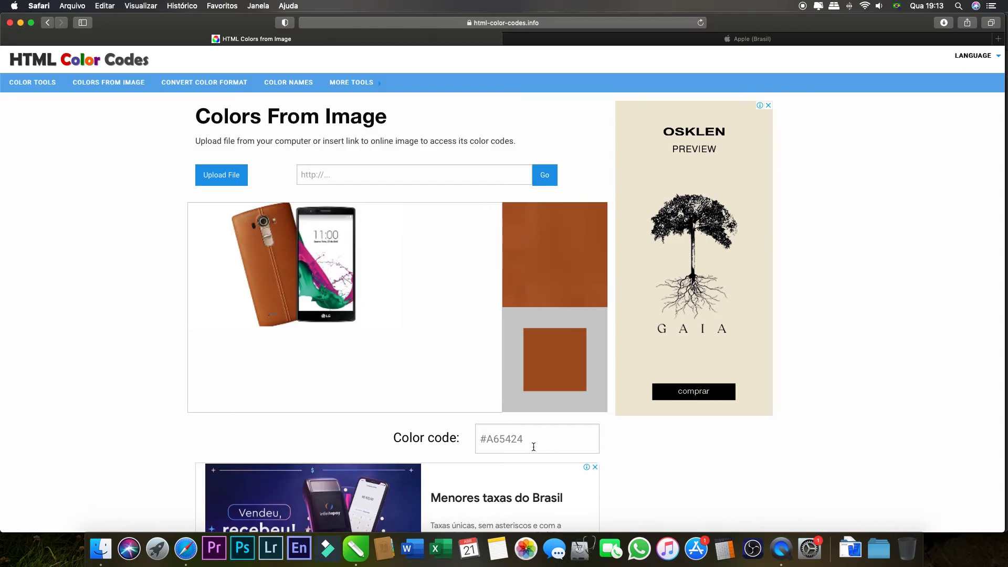
{"action": "left_click_drag", "start_coordinate": [533, 439], "coordinate": [457, 441]}
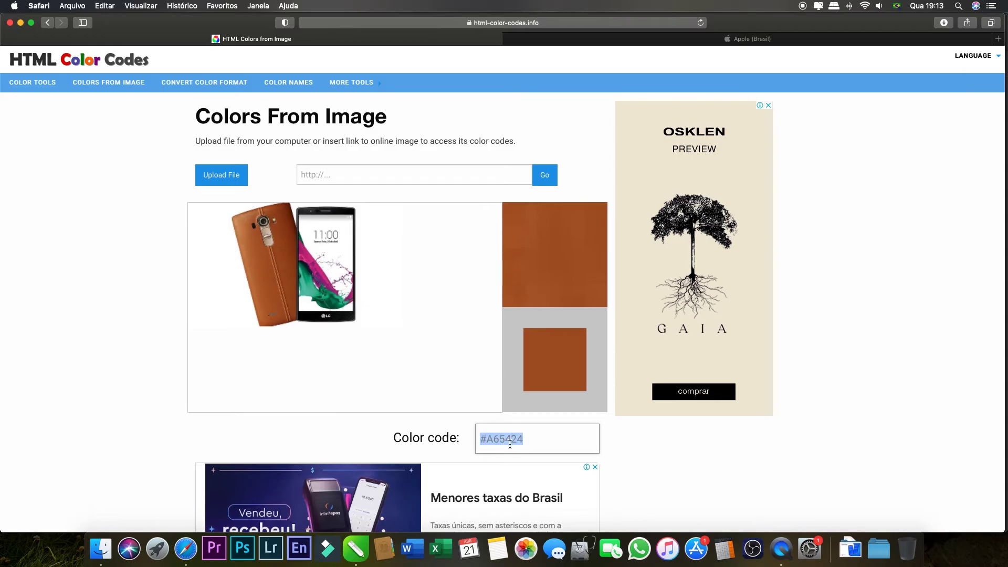
{"action": "left_click", "coordinate": [20, 22]}
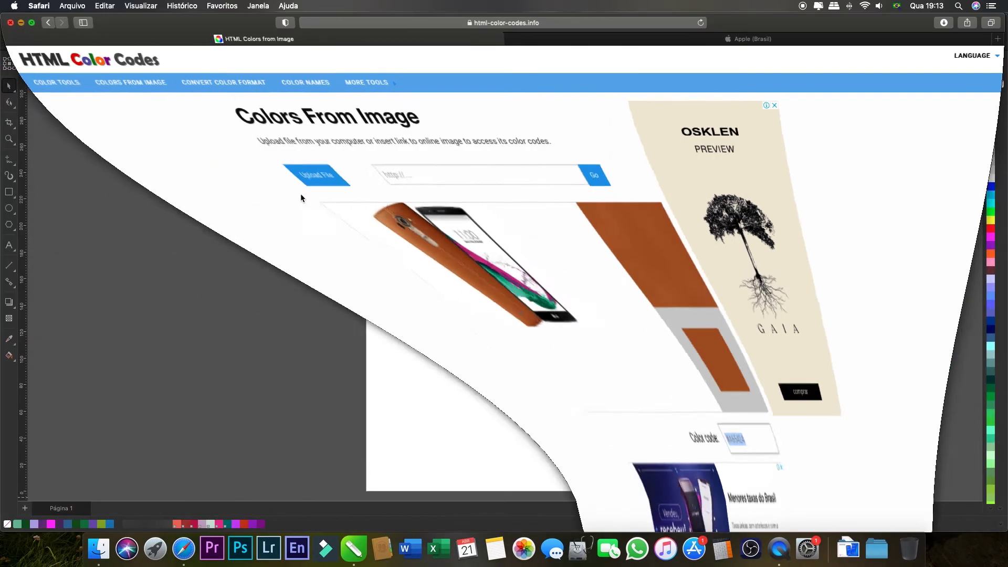
{"action": "left_click", "coordinate": [593, 219]}
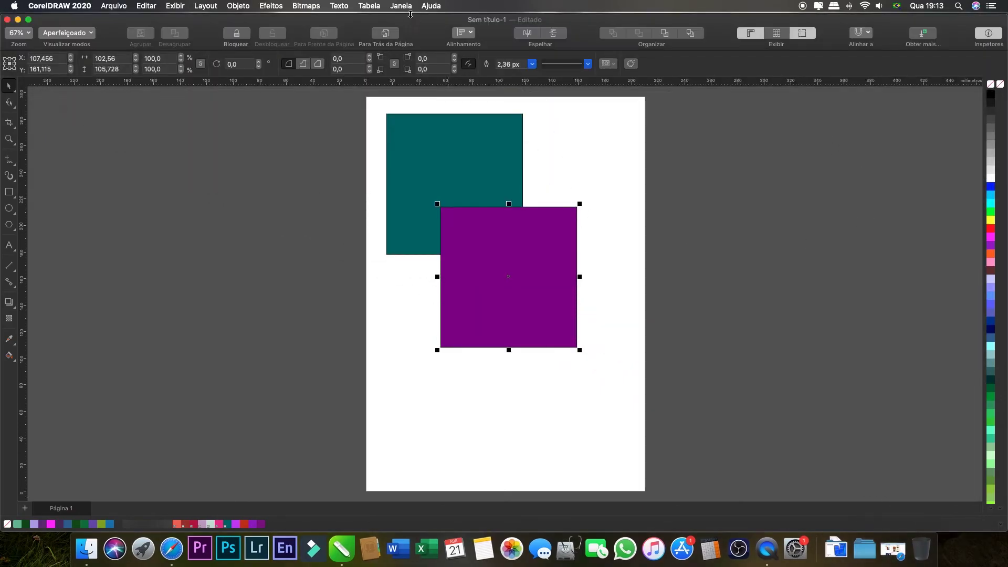
Step: Open the Cor inspector to examine its hex code field, and close the inspector
{"action": "left_click", "coordinate": [400, 6]}
{"action": "mouse_move", "coordinate": [468, 97]}
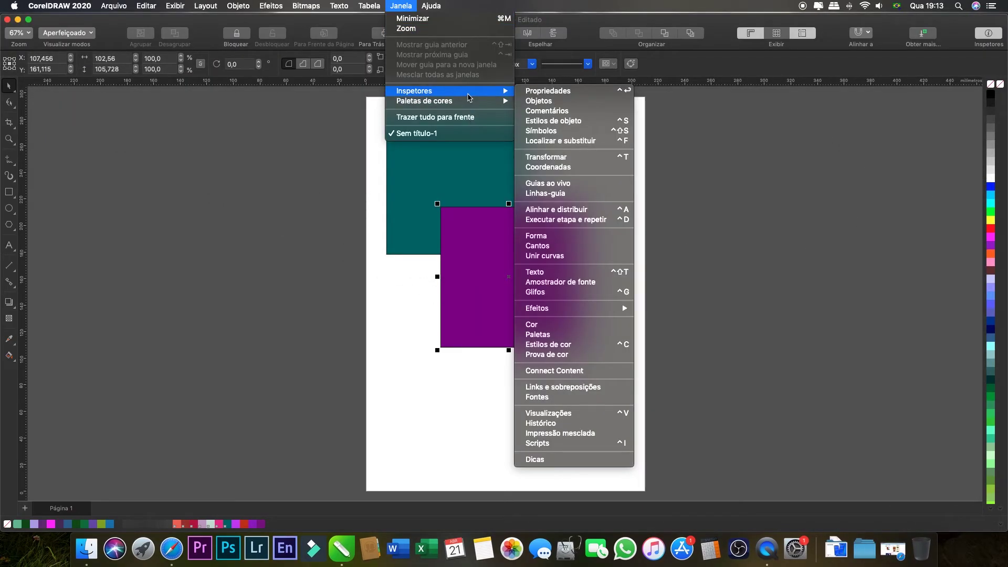
{"action": "left_click", "coordinate": [571, 325]}
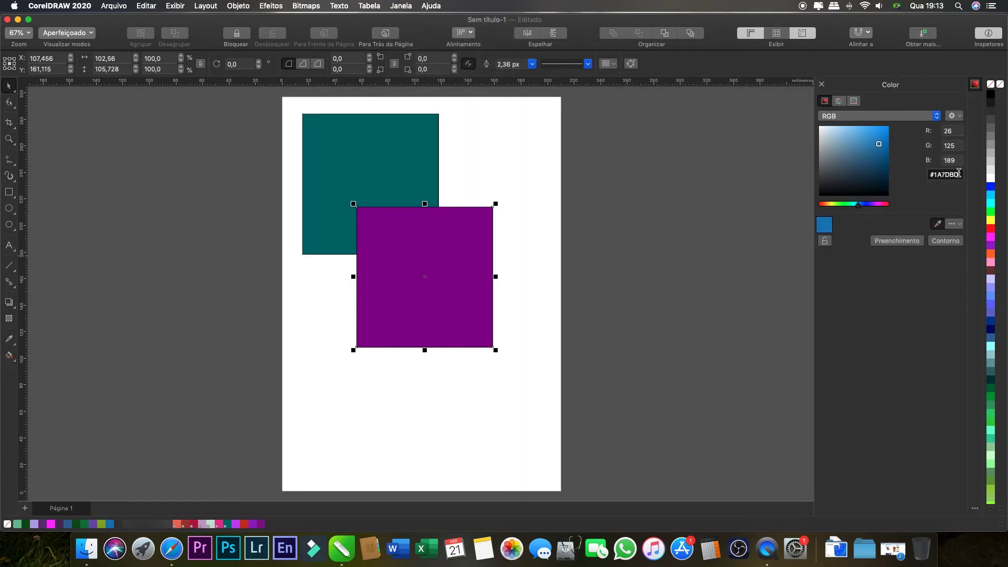
{"action": "left_click", "coordinate": [945, 174]}
{"action": "left_click", "coordinate": [528, 184]}
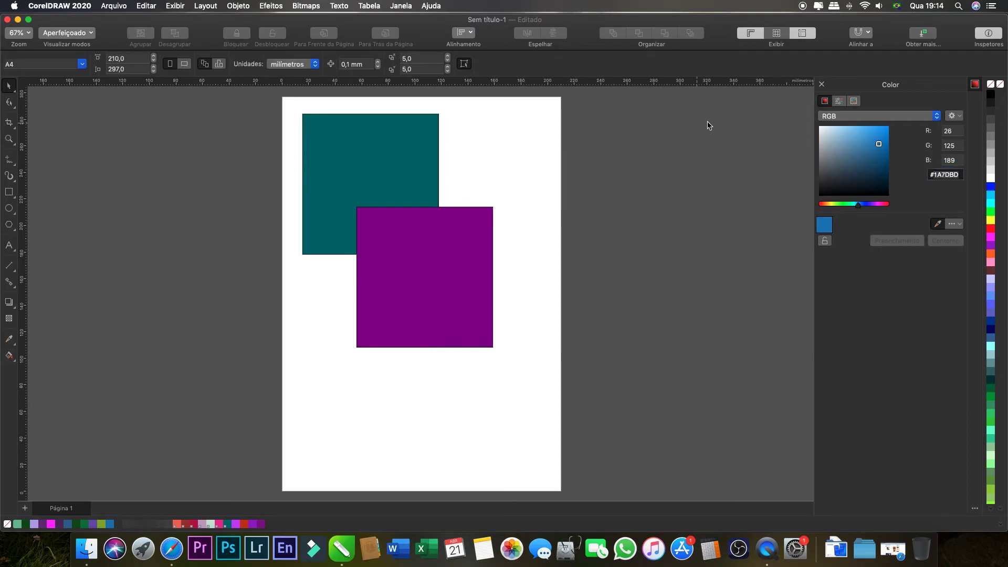
{"action": "left_click", "coordinate": [822, 85]}
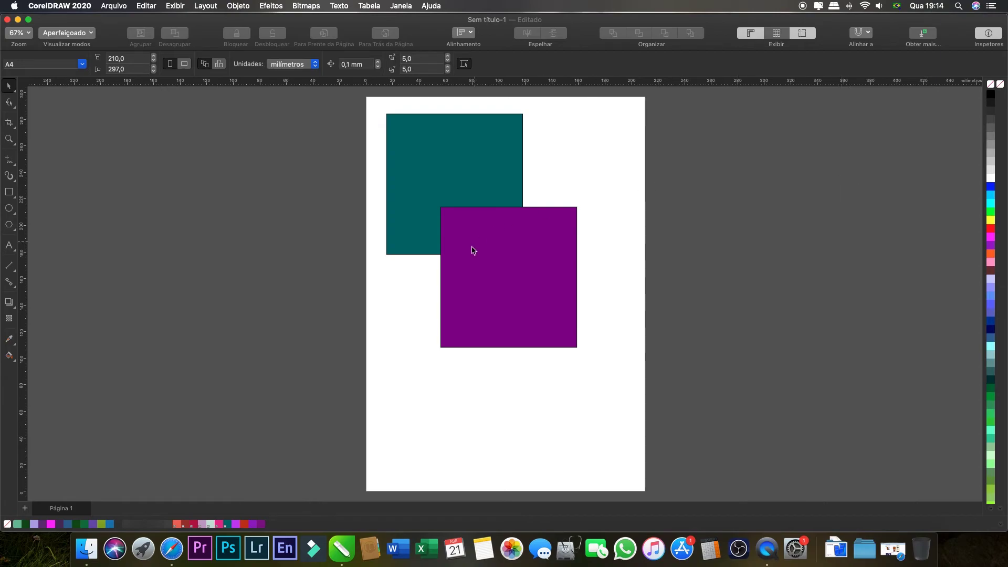
{"action": "left_click", "coordinate": [476, 245]}
{"action": "left_click", "coordinate": [574, 144]}
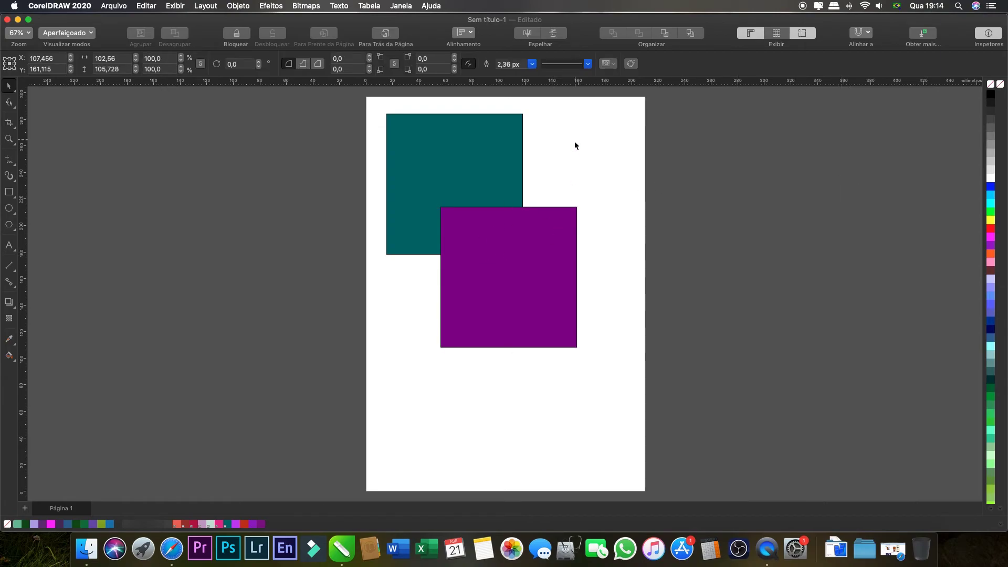
{"action": "left_click", "coordinate": [482, 248]}
{"action": "left_click", "coordinate": [490, 150]}
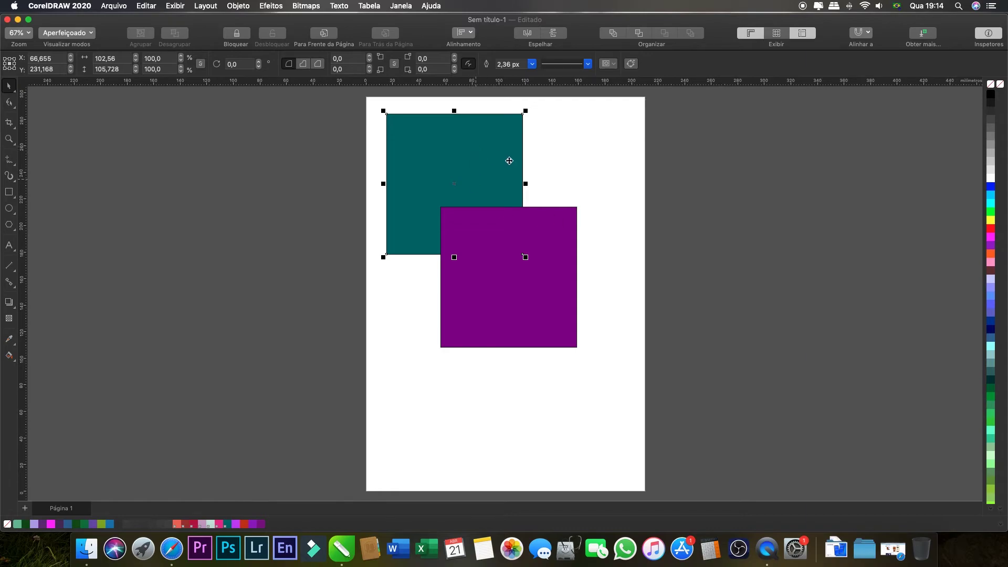
{"action": "left_click", "coordinate": [565, 166]}
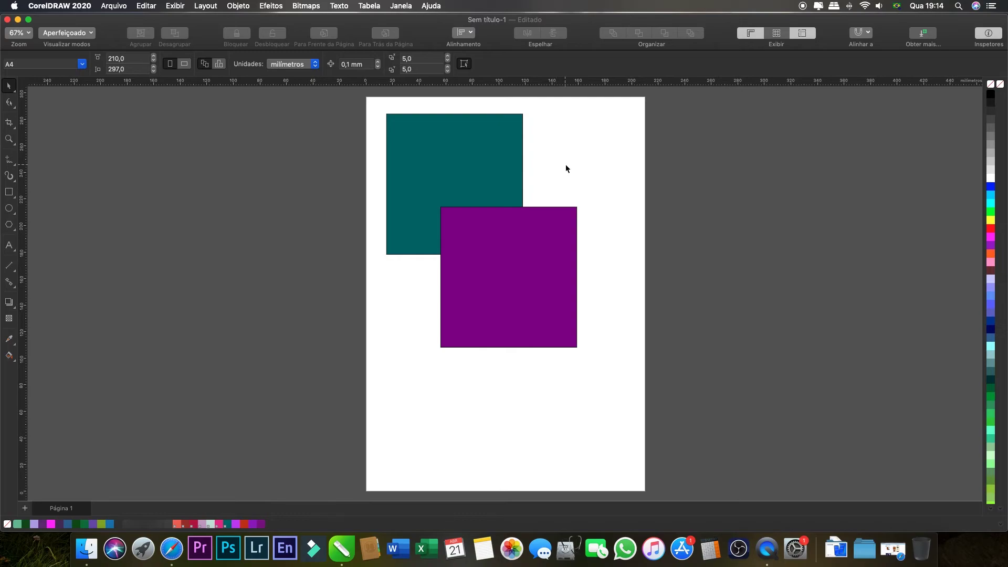
{"action": "left_click", "coordinate": [114, 7]}
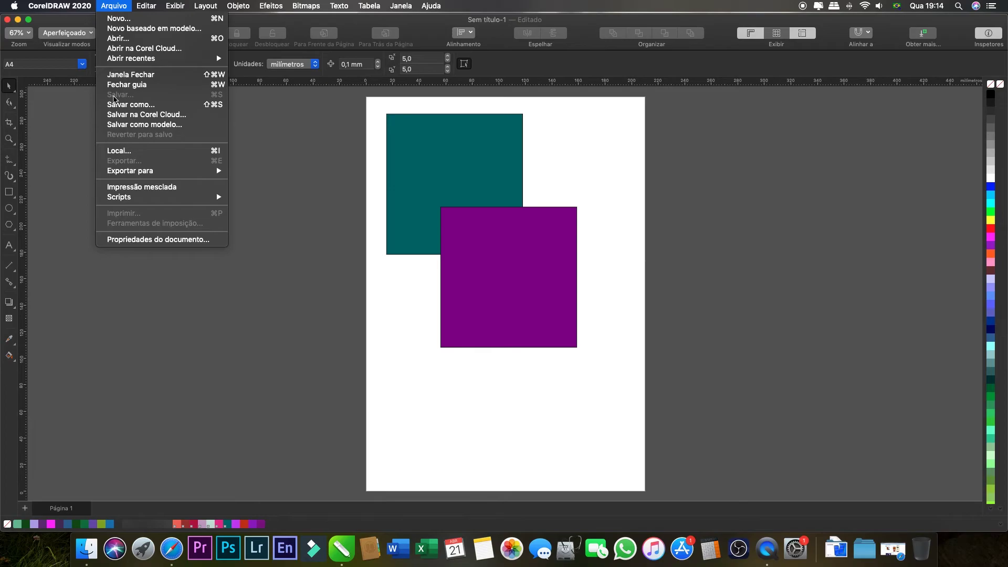
{"action": "left_click", "coordinate": [132, 107]}
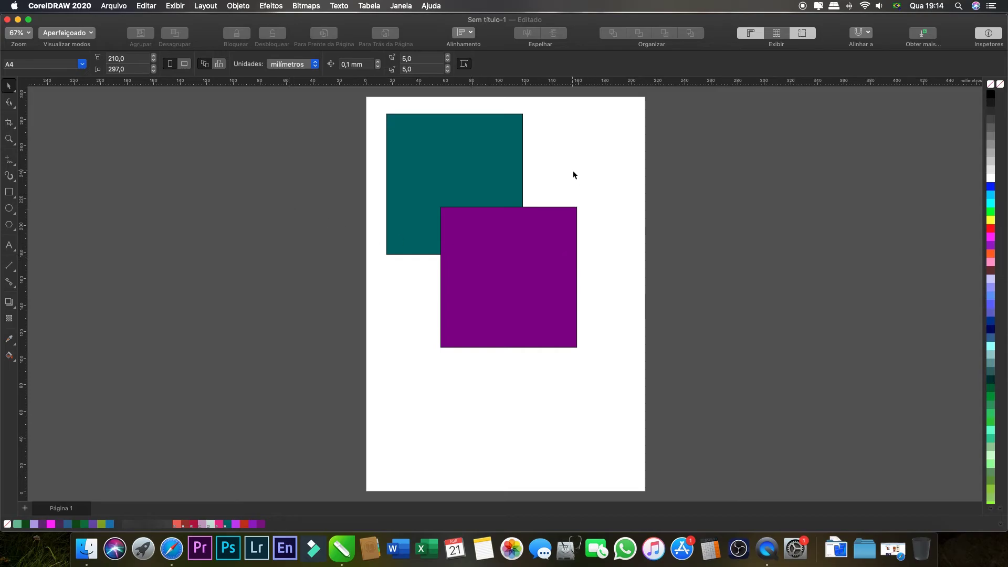
{"action": "left_click", "coordinate": [114, 7]}
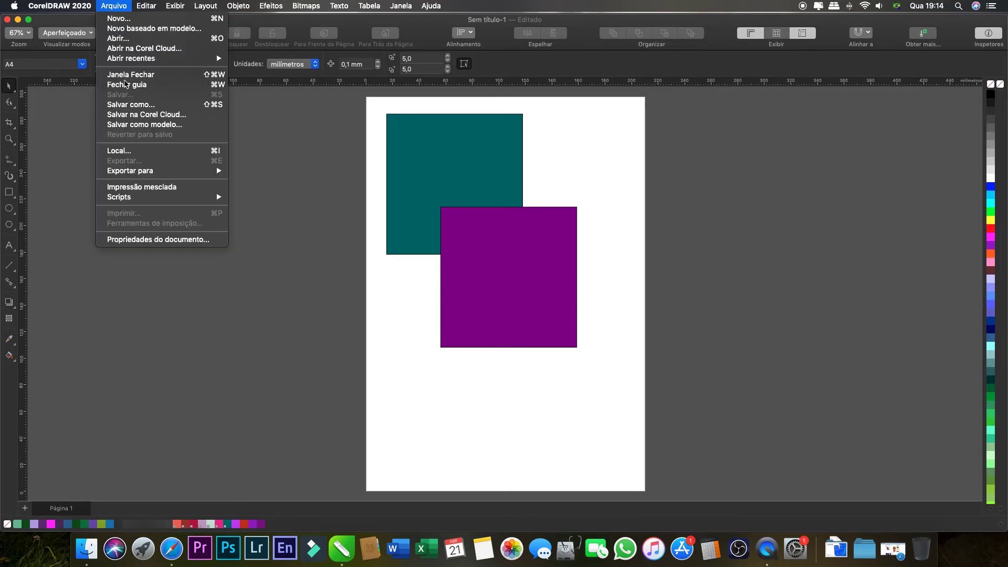
{"action": "left_click", "coordinate": [141, 107]}
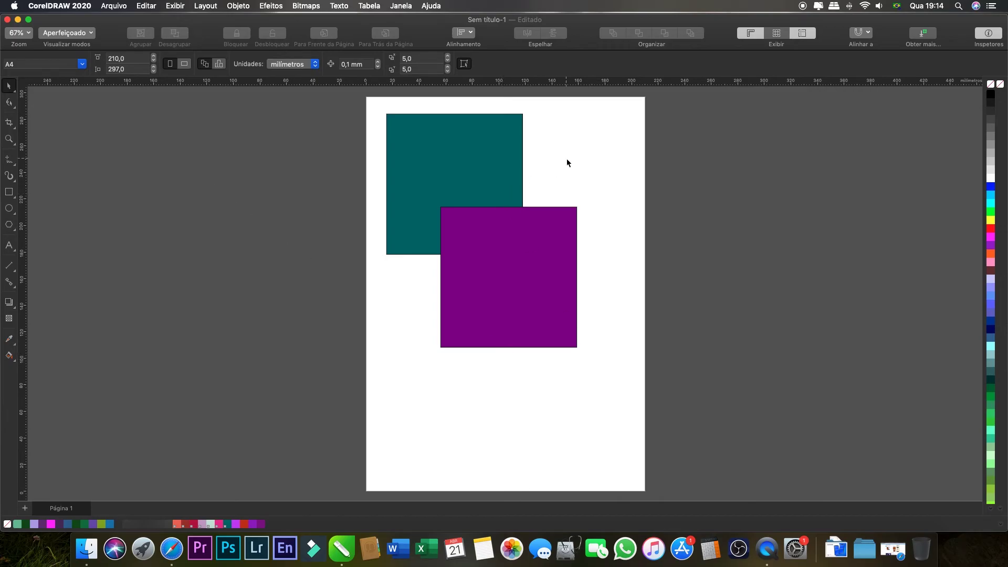
Step: Create a new 1920 × 1080 pixel document, fit the page in view, and set its view mode to Aperfeiçoado
{"action": "left_click", "coordinate": [117, 6]}
{"action": "left_click", "coordinate": [124, 24]}
{"action": "left_click", "coordinate": [616, 331]}
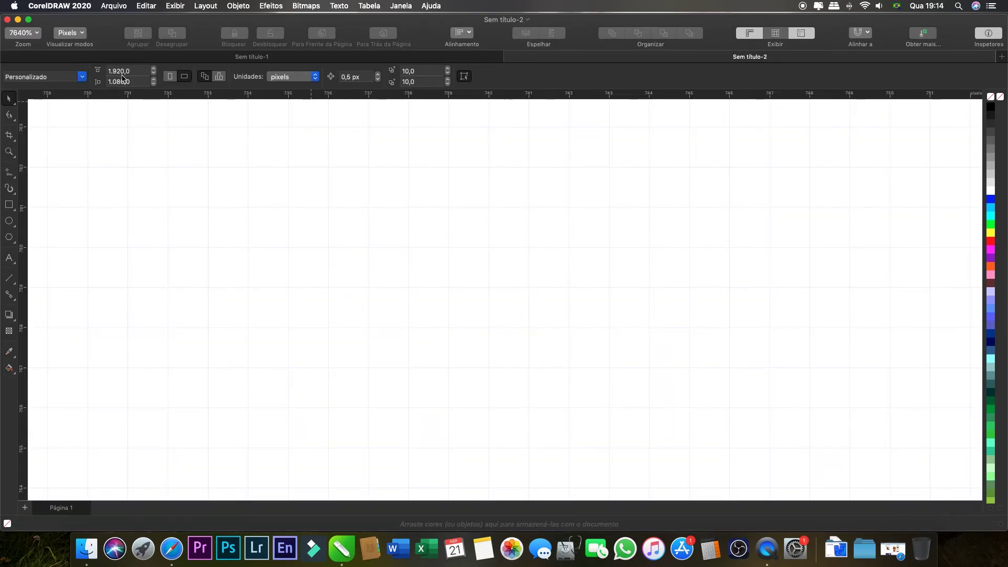
{"action": "left_click", "coordinate": [39, 34]}
{"action": "left_click", "coordinate": [73, 35]}
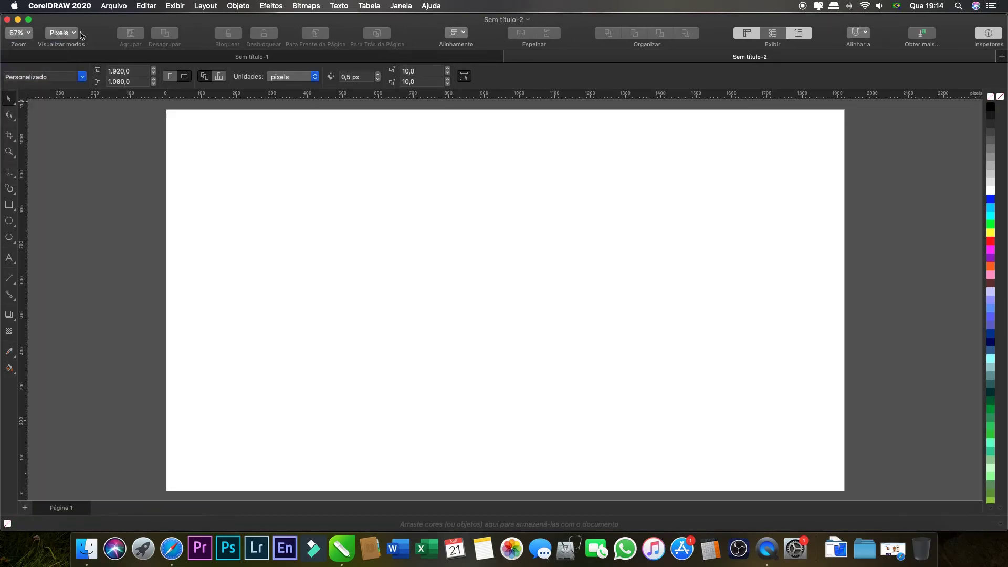
{"action": "left_click", "coordinate": [75, 35]}
{"action": "left_click", "coordinate": [76, 65]}
Step: Draw a large ellipse about 402 × 428 px, a wide ellipse beside it, and a small one about 153 × 157 px above the wide one
{"action": "left_click", "coordinate": [9, 221]}
{"action": "left_click_drag", "start_coordinate": [355, 191], "coordinate": [502, 348]}
{"action": "left_click_drag", "start_coordinate": [546, 248], "coordinate": [704, 361]}
{"action": "left_click_drag", "start_coordinate": [598, 165], "coordinate": [656, 223]}
{"action": "key", "text": "space"}
Step: Fill the wide ellipse with violet-blue, the small circle with red and the large circle with green from the colour palette
{"action": "left_click", "coordinate": [620, 294]}
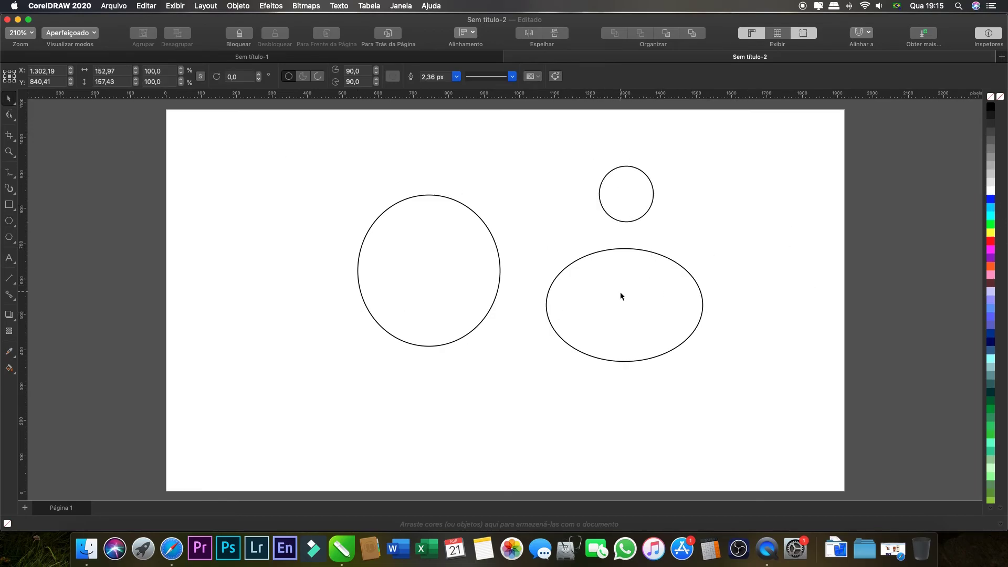
{"action": "left_click", "coordinate": [991, 317]}
{"action": "left_click", "coordinate": [447, 266]}
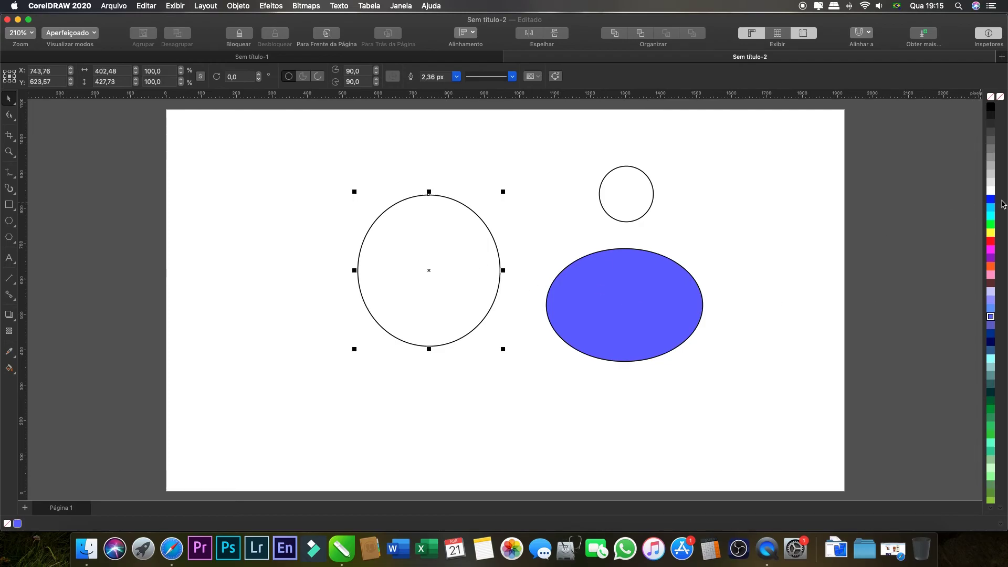
{"action": "left_click", "coordinate": [991, 183]}
{"action": "left_click", "coordinate": [653, 184]}
{"action": "left_click", "coordinate": [989, 242]}
{"action": "double_click", "coordinate": [368, 248]}
{"action": "left_click", "coordinate": [990, 435]}
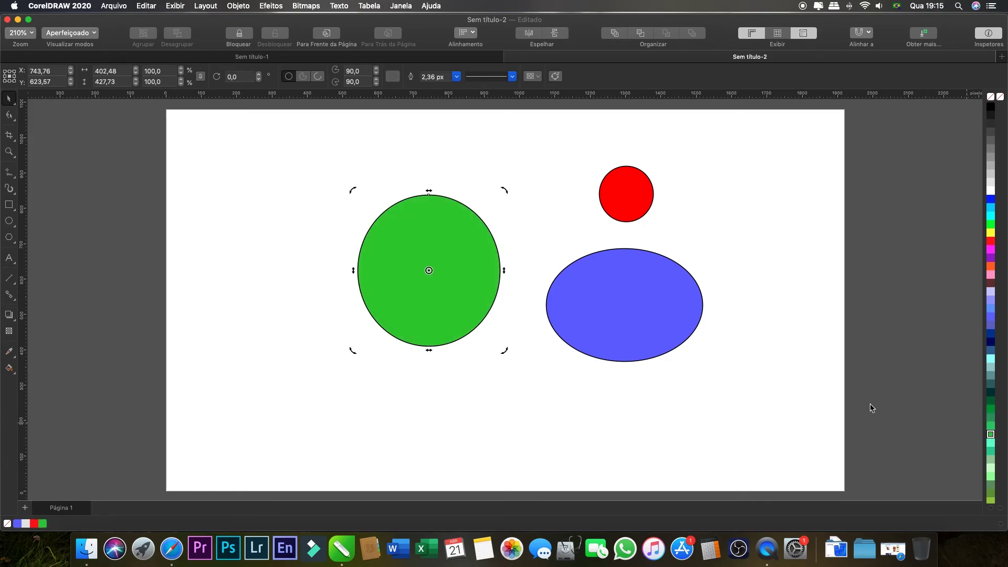
{"action": "left_click", "coordinate": [485, 394]}
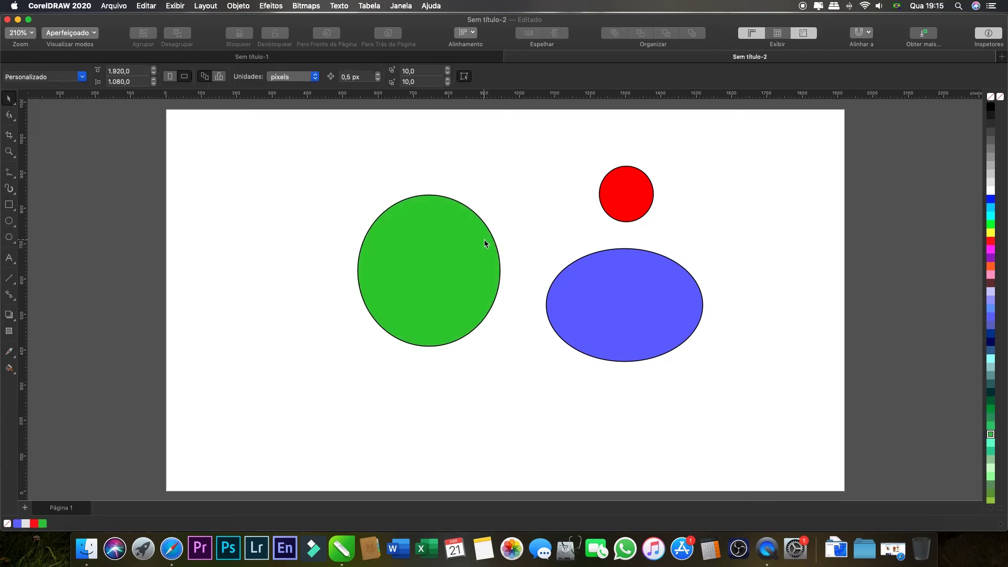
Step: Begin saving the document with the file name documentoqualquer and Mesa as the destination folder
{"action": "left_click", "coordinate": [115, 5]}
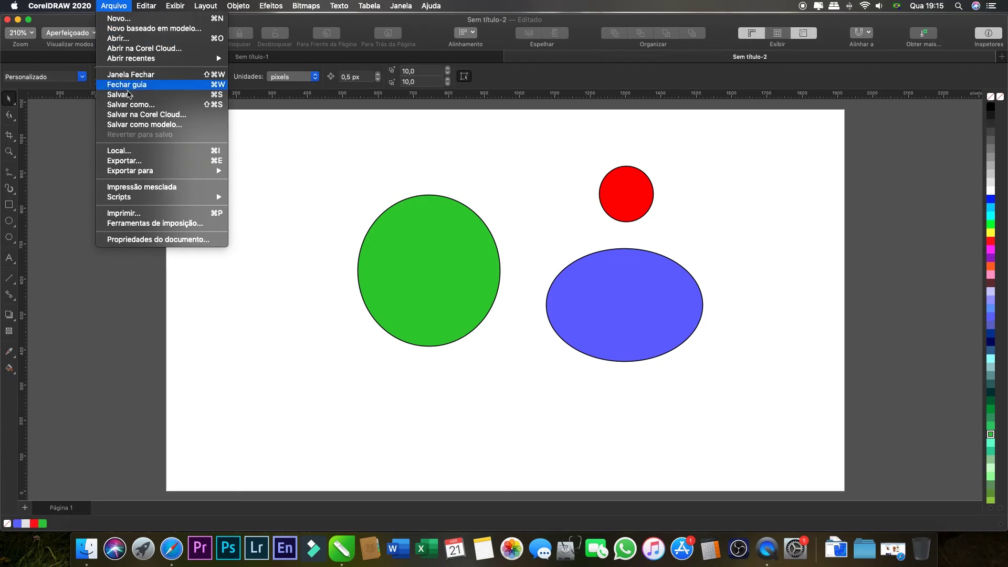
{"action": "left_click", "coordinate": [118, 94]}
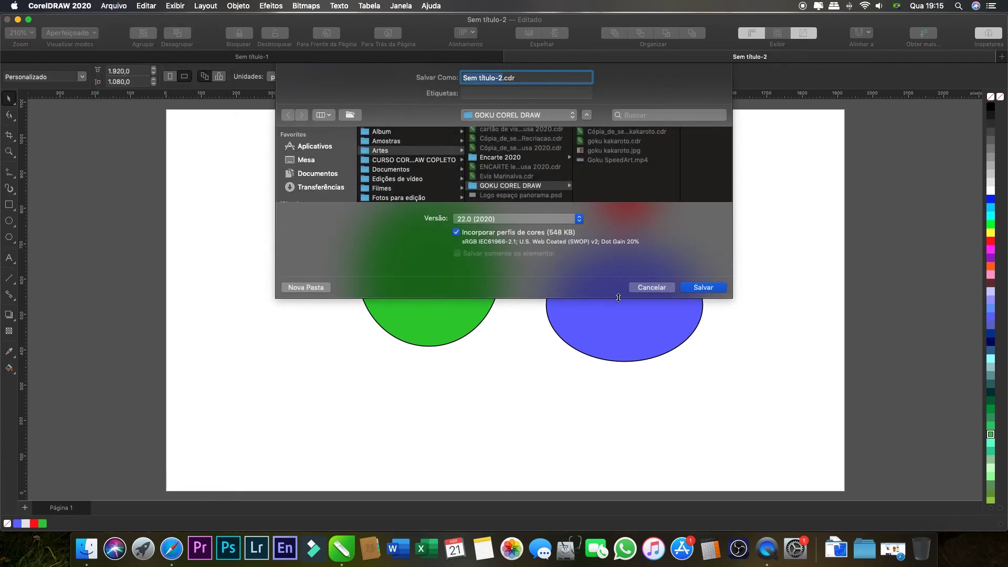
{"action": "left_click_drag", "start_coordinate": [618, 298], "coordinate": [618, 393]}
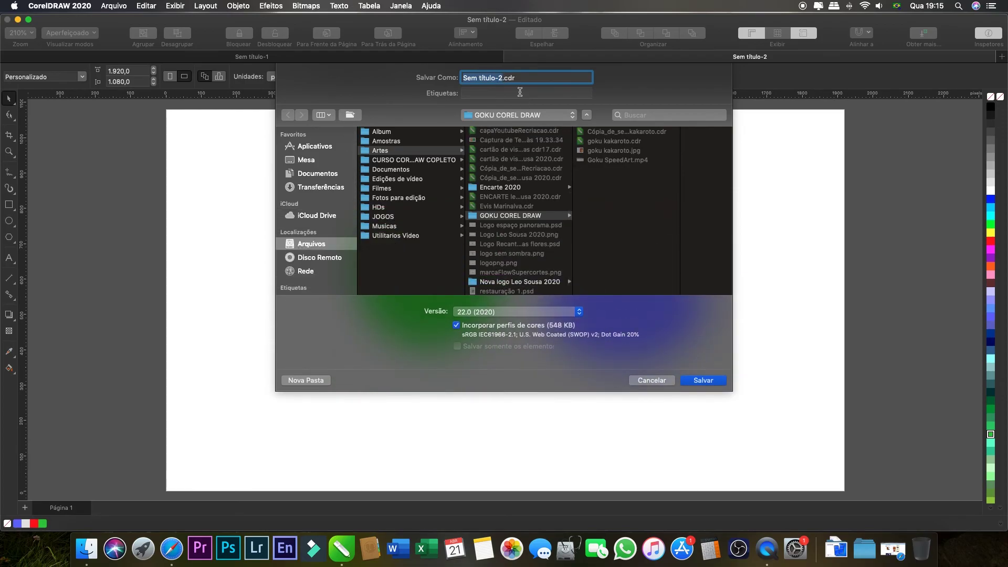
{"action": "type", "text": "documentoqualquer"}
{"action": "left_click", "coordinate": [558, 80]}
{"action": "double_click", "coordinate": [529, 79]}
{"action": "left_click", "coordinate": [306, 161]}
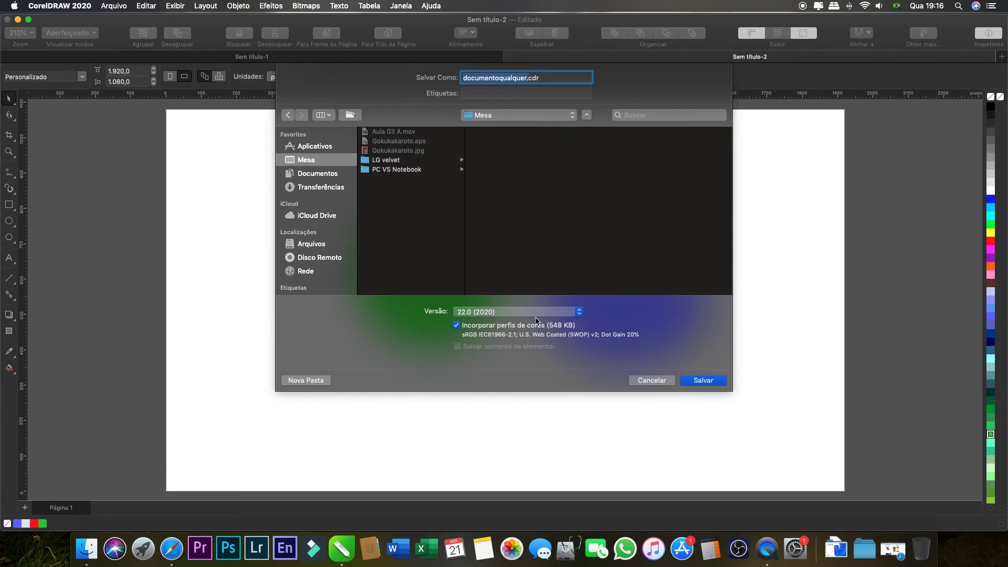
Step: Try 20.0 (2018) as the file version, restore 22.0 (2020), and review the available versions
{"action": "left_click", "coordinate": [579, 314]}
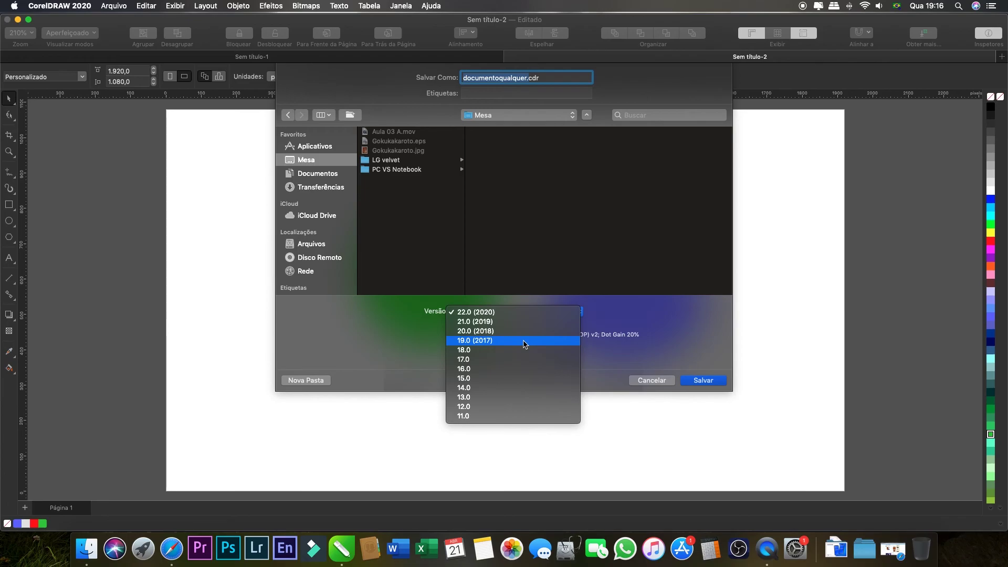
{"action": "left_click", "coordinate": [494, 332]}
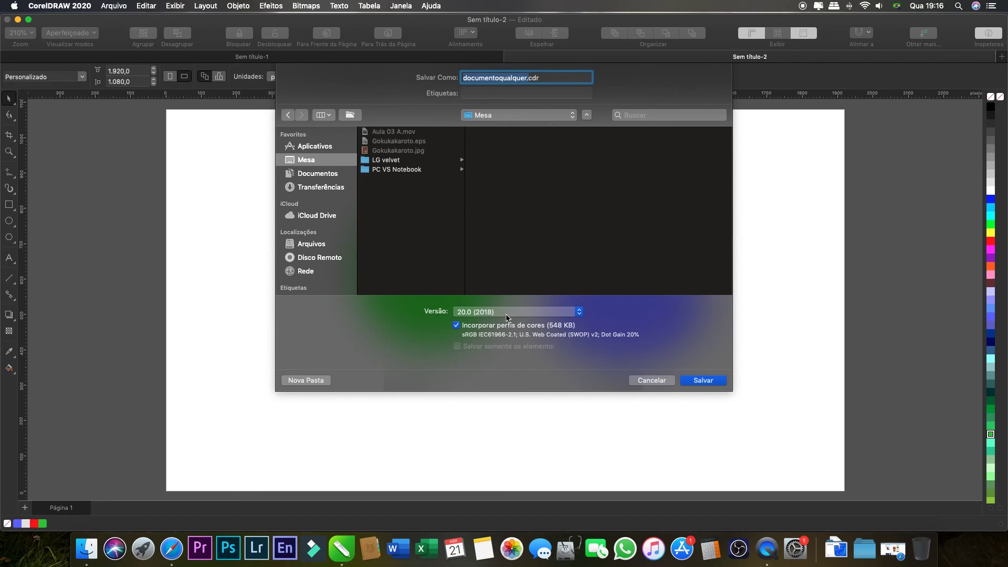
{"action": "left_click", "coordinate": [579, 312]}
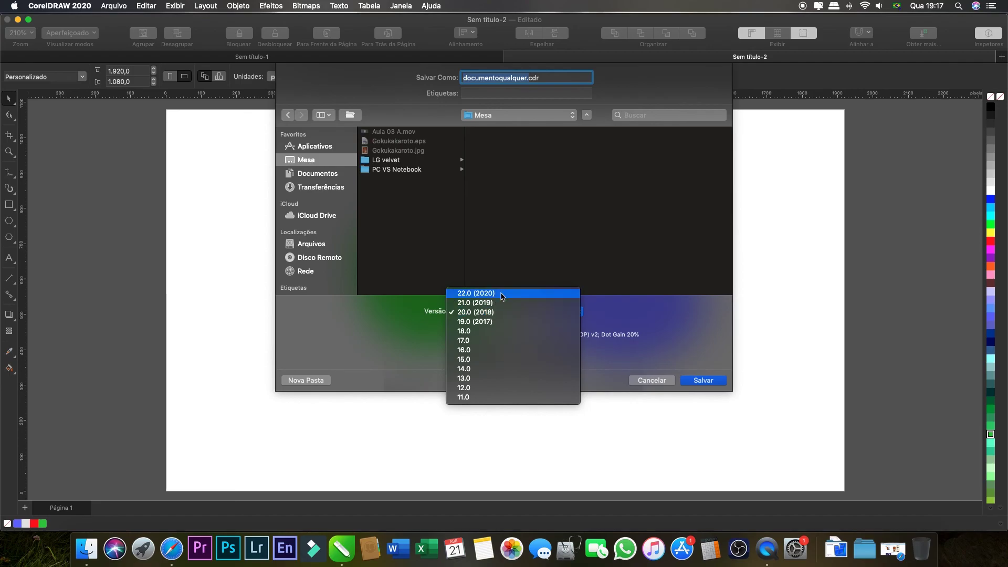
{"action": "left_click", "coordinate": [503, 294]}
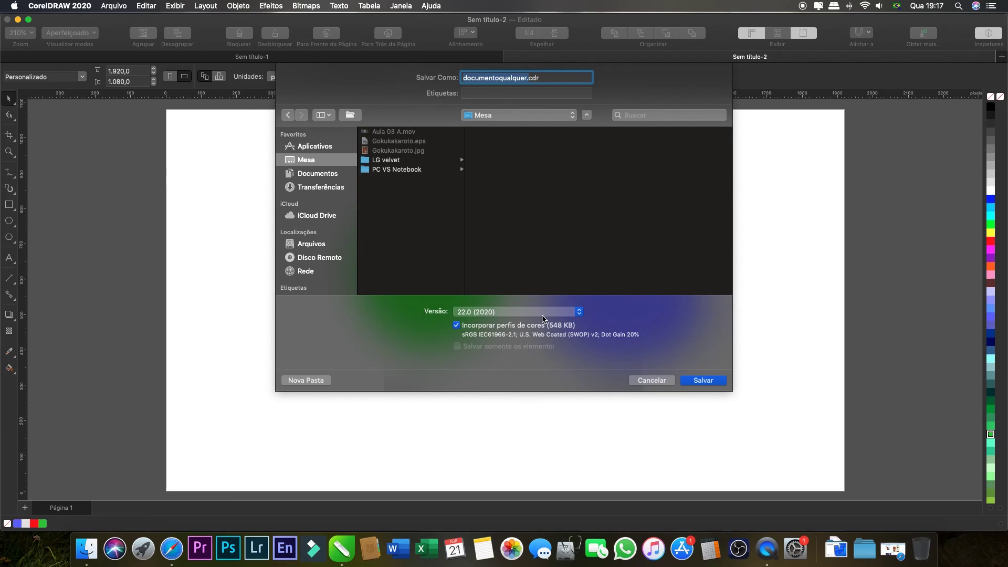
{"action": "left_click", "coordinate": [579, 312]}
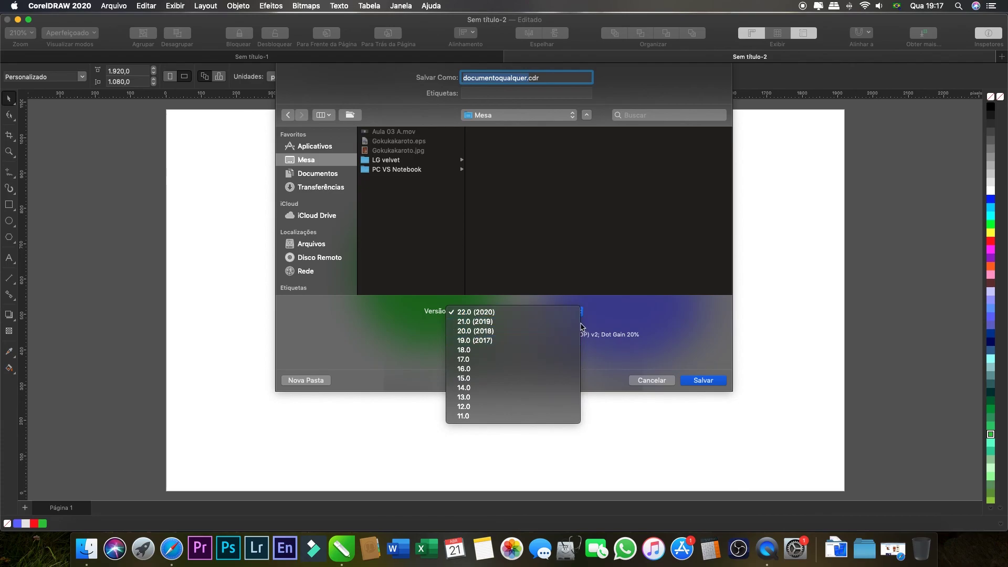
{"action": "left_click", "coordinate": [593, 315]}
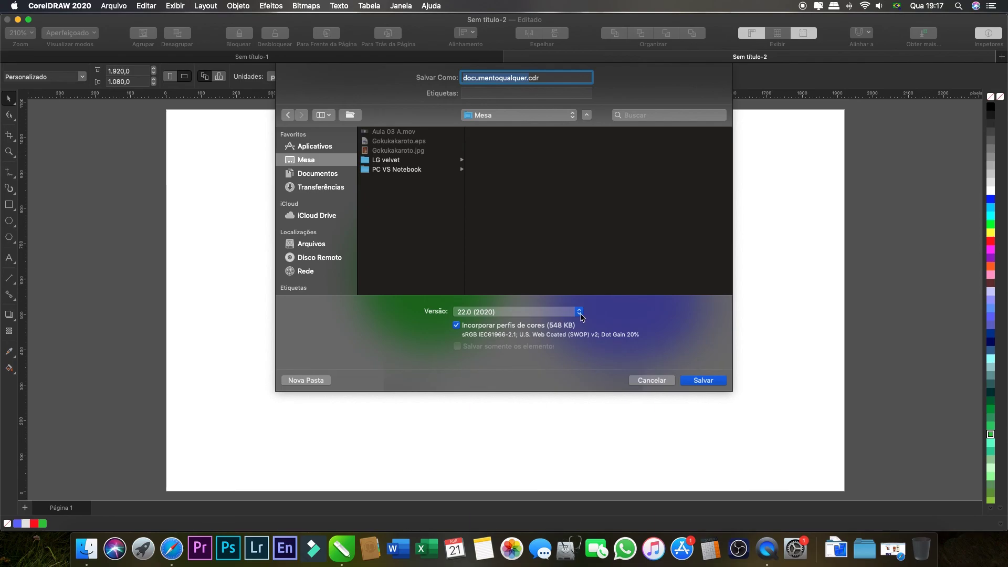
Step: Choose 22.0 (2020) as the file version and save the document
{"action": "left_click", "coordinate": [580, 314]}
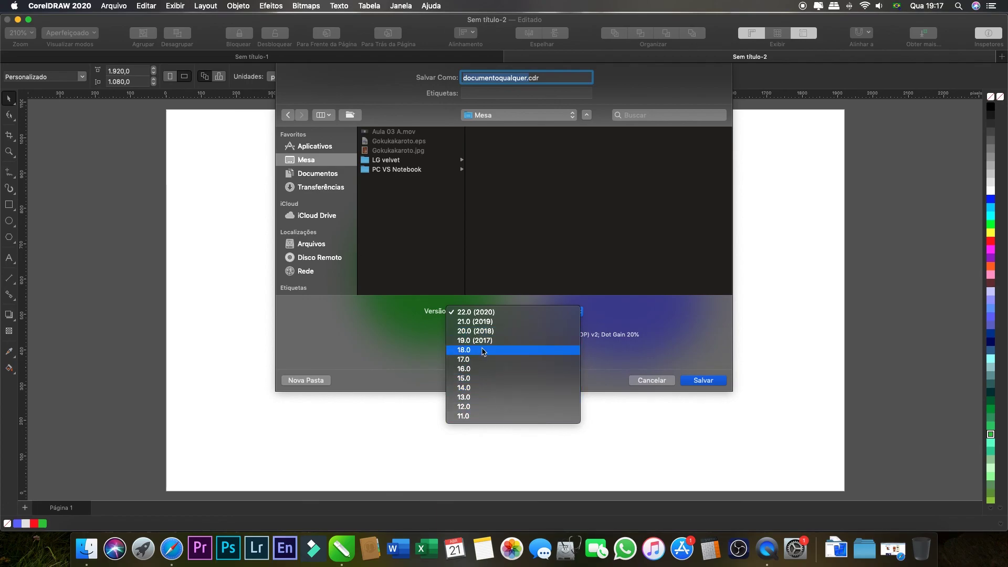
{"action": "left_click", "coordinate": [495, 313]}
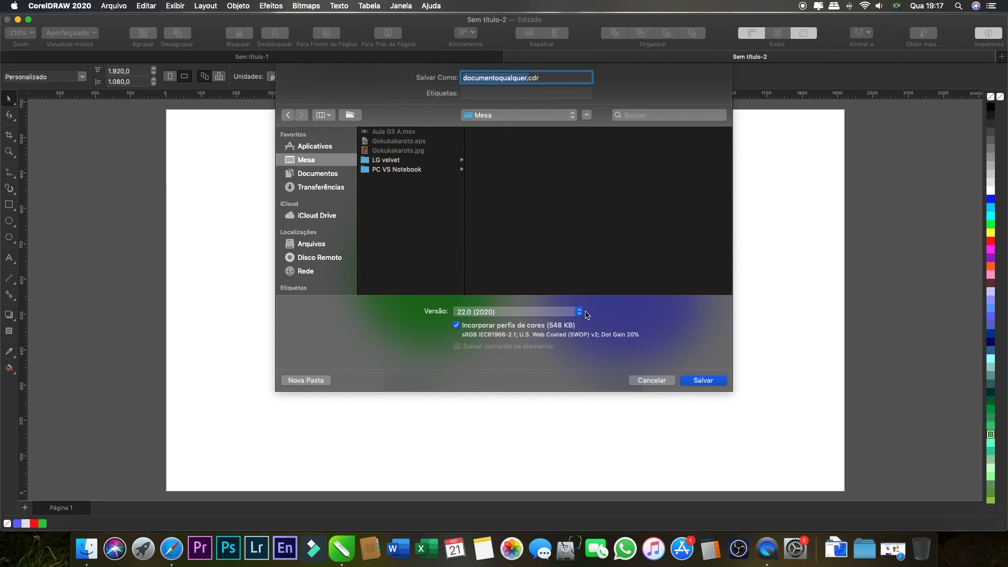
{"action": "left_click", "coordinate": [703, 381]}
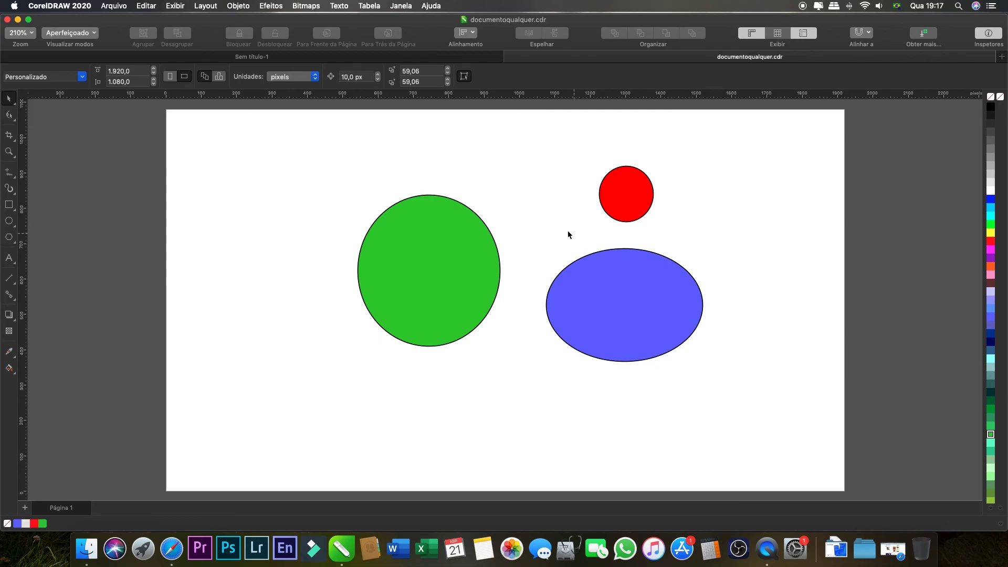